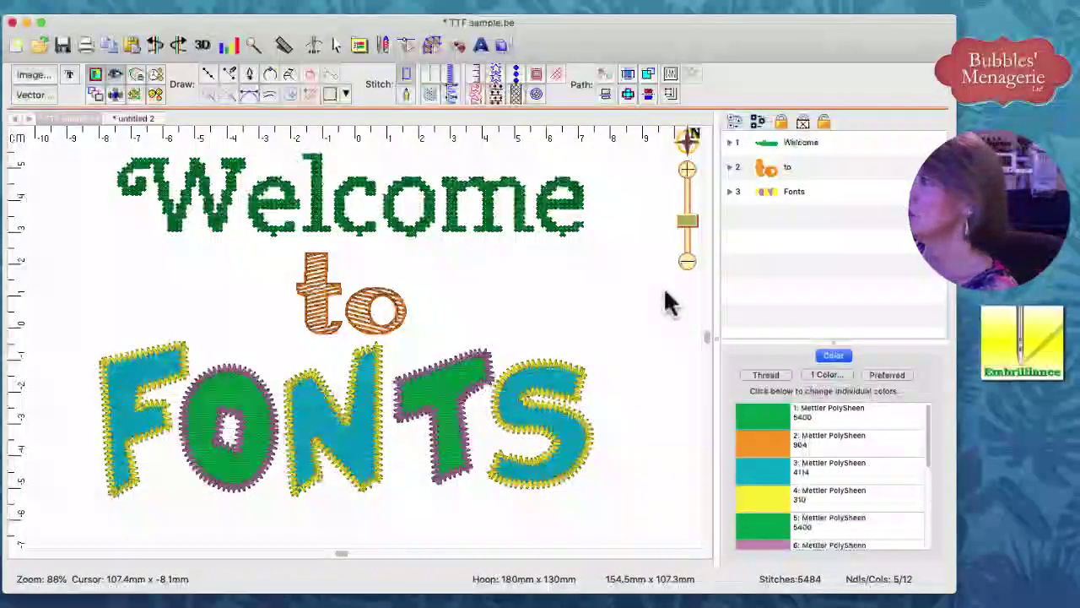
# Start a new blank design page and open the TrueType art dialog with the Cherry Swash font selected.
pyautogui.click(427, 43)
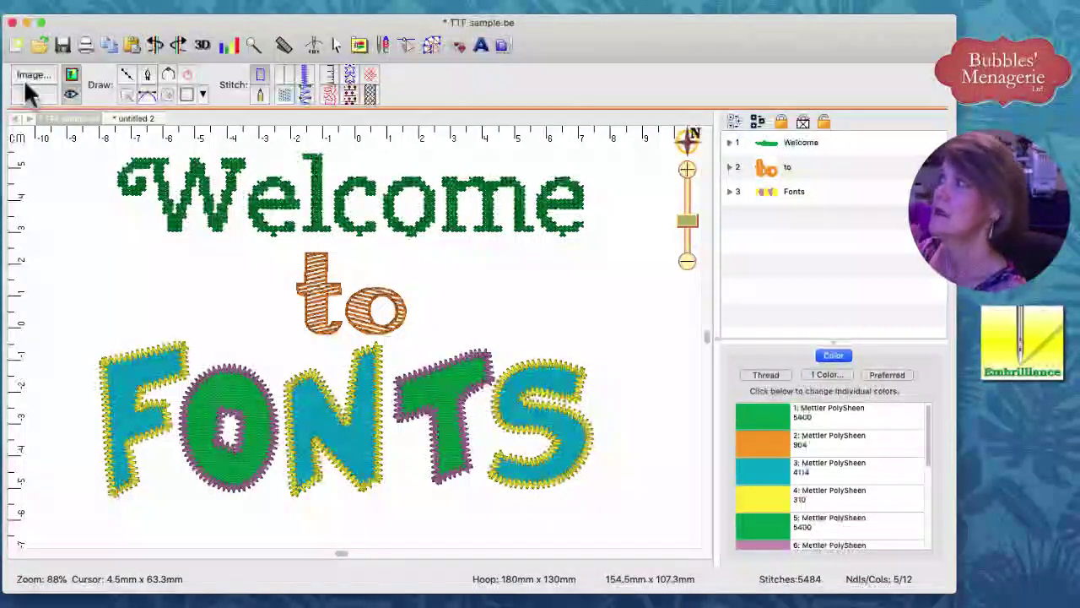
pyautogui.click(16, 47)
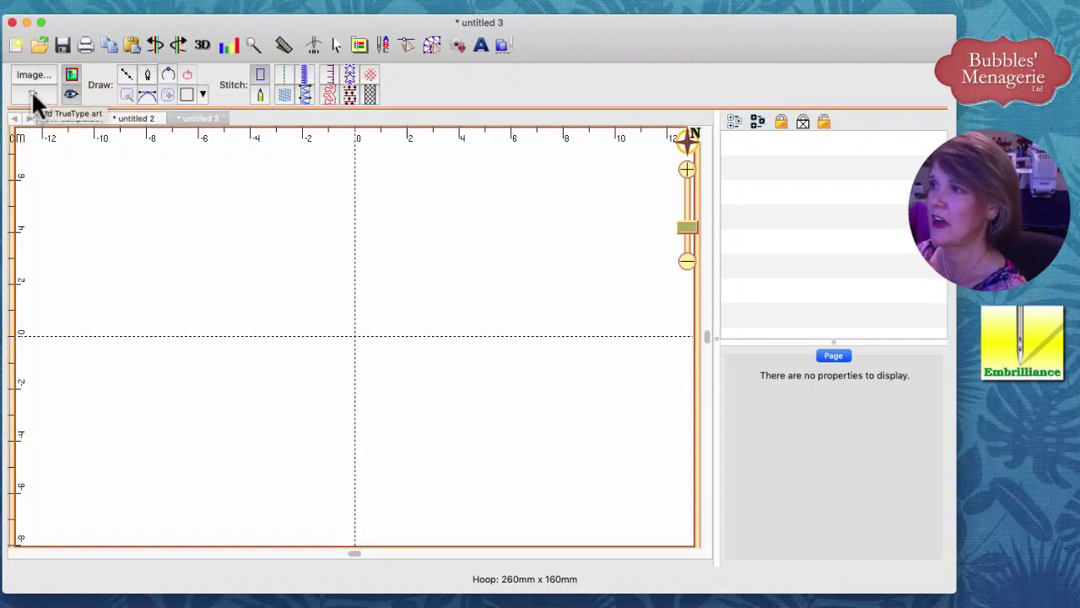
pyautogui.click(31, 90)
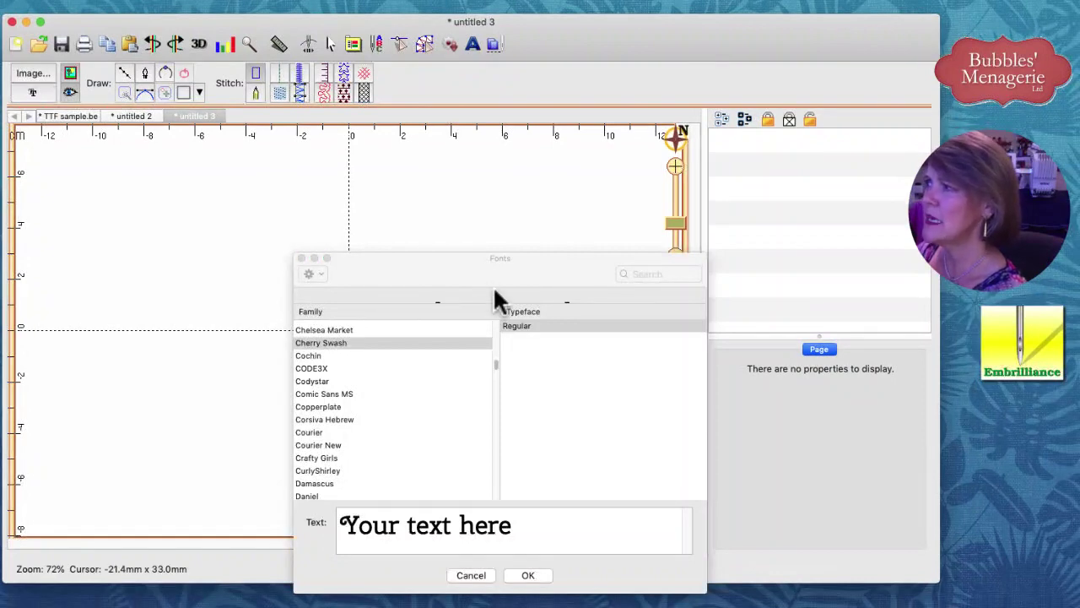
pyautogui.moveTo(484, 258); pyautogui.dragTo(478, 199)
pyautogui.moveTo(482, 243); pyautogui.dragTo(483, 286)
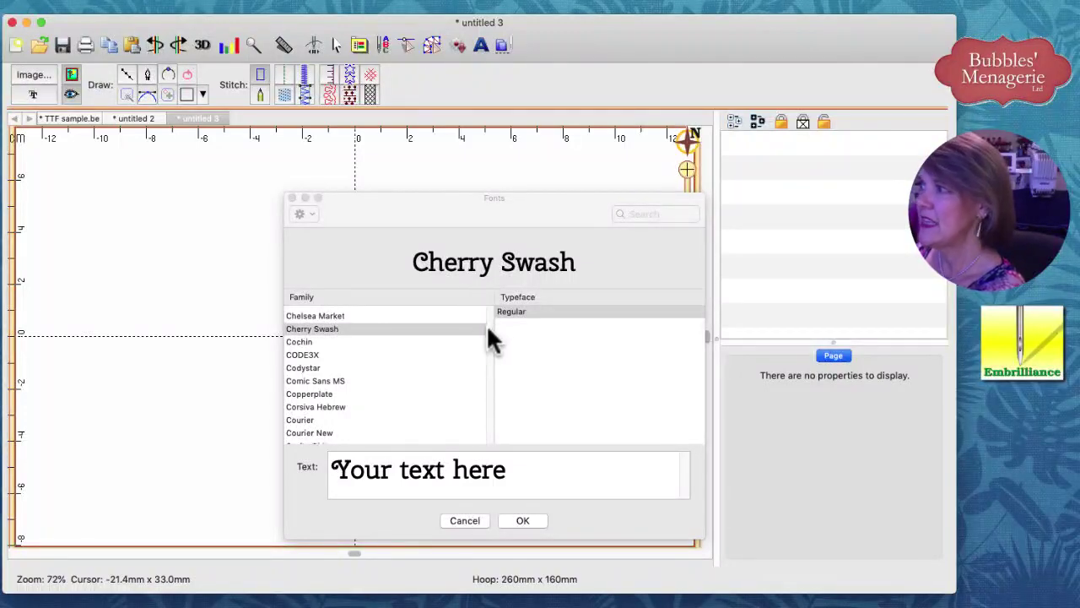
pyautogui.moveTo(488, 336); pyautogui.dragTo(491, 341)
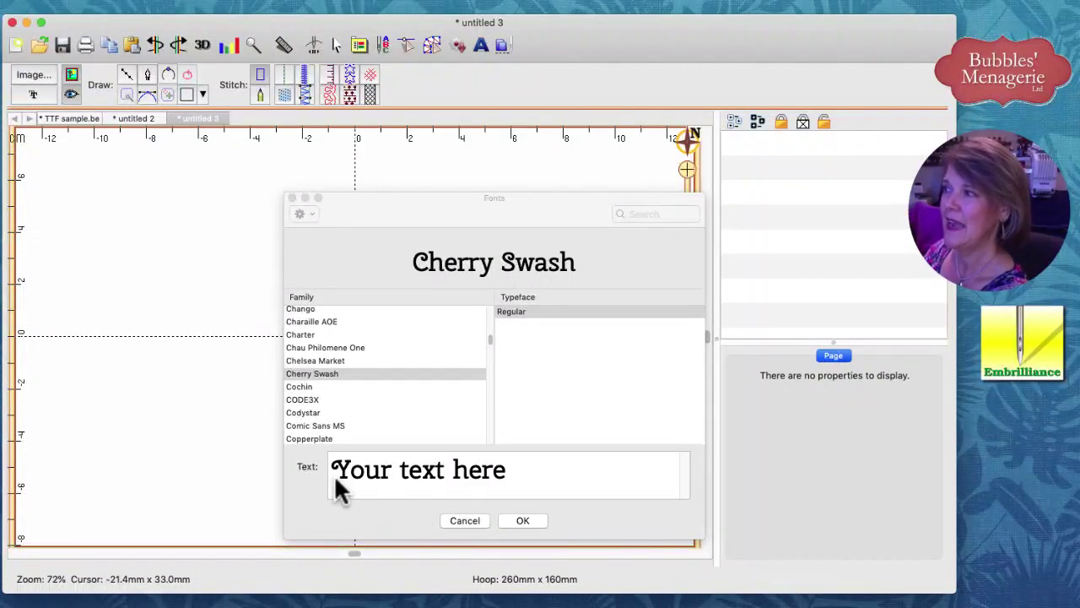
# Replace the placeholder text with "Welcome" in Cherry Swash Regular and add it to the page as TrueType art.
pyautogui.click(526, 475)
pyautogui.click(287, 470)
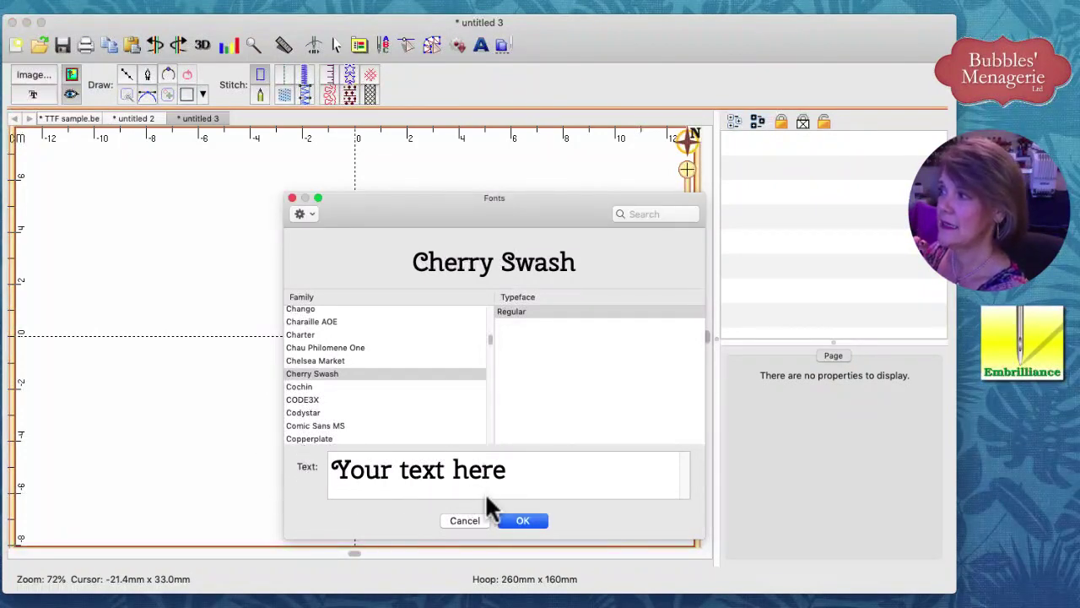
pyautogui.moveTo(503, 467); pyautogui.dragTo(320, 467)
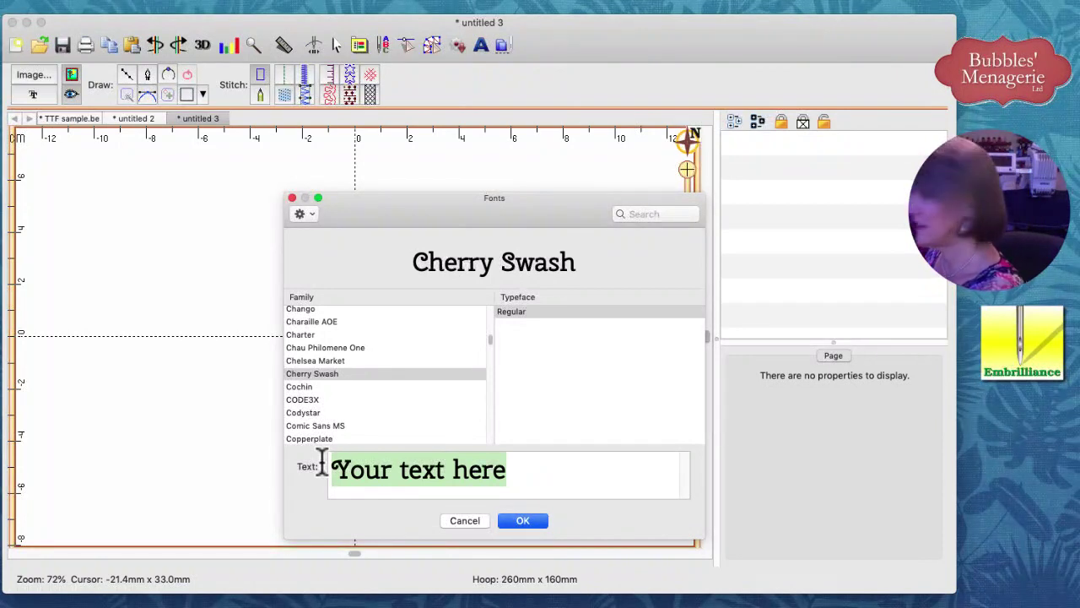
pyautogui.write('Wel')
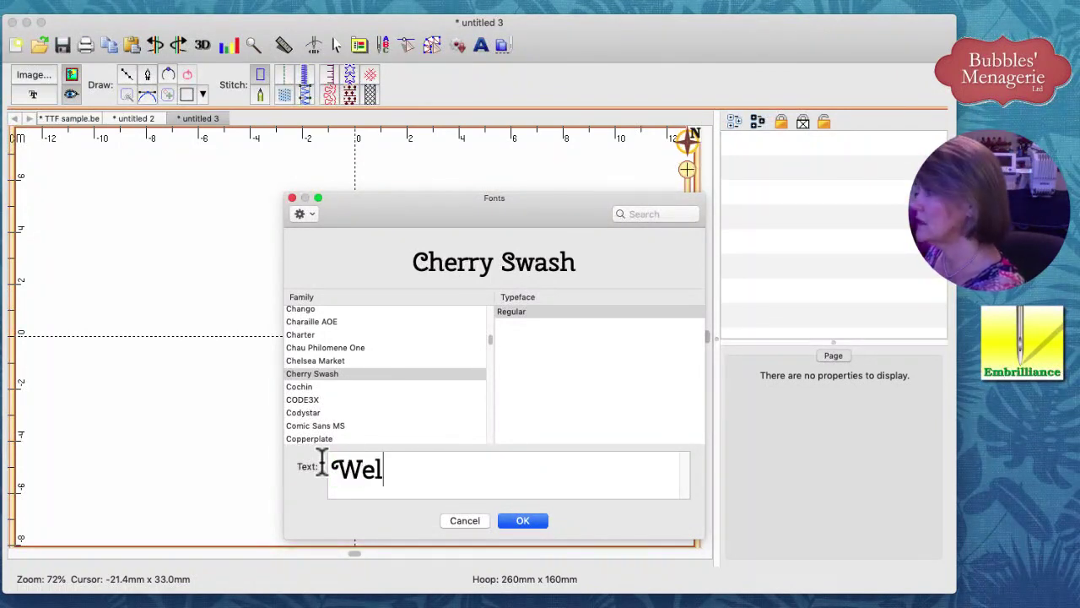
pyautogui.write('come')
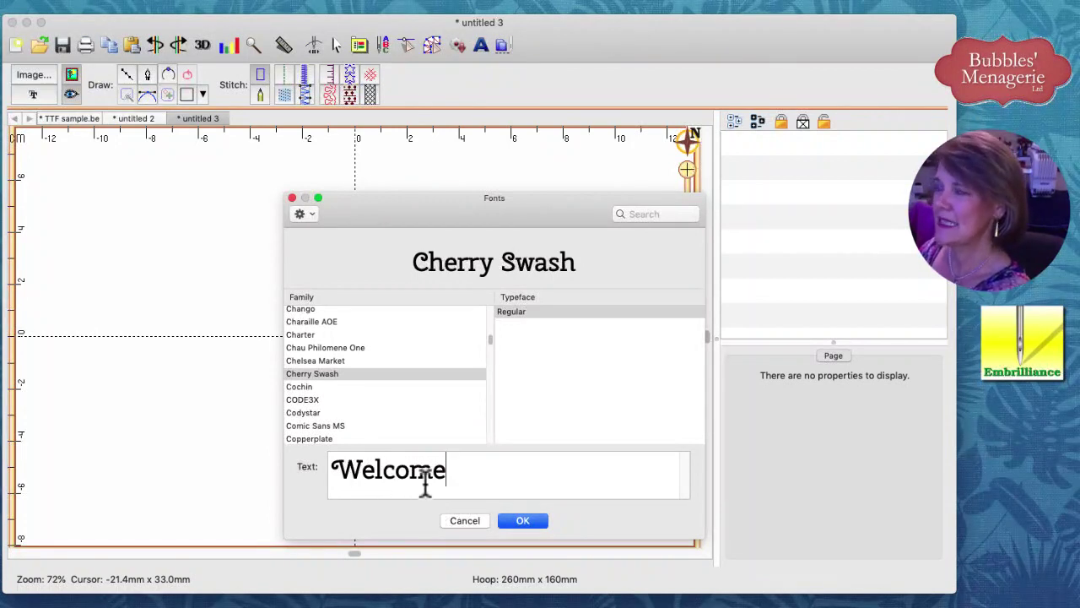
pyautogui.click(524, 520)
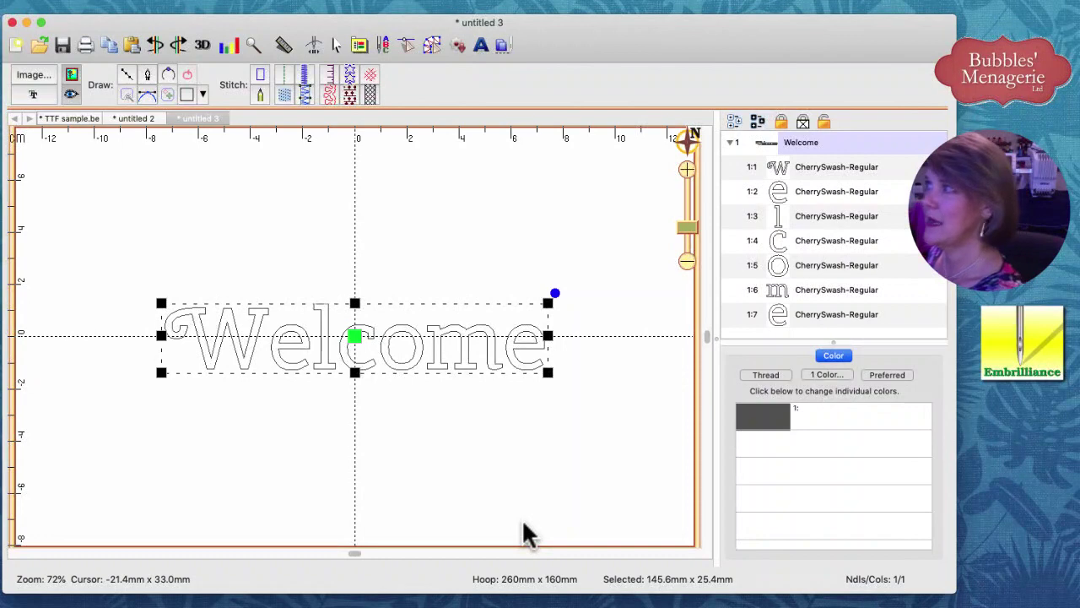
# Try a run stitch on the Welcome outlines and return them to plain line artwork without stitches.
pyautogui.click(287, 74)
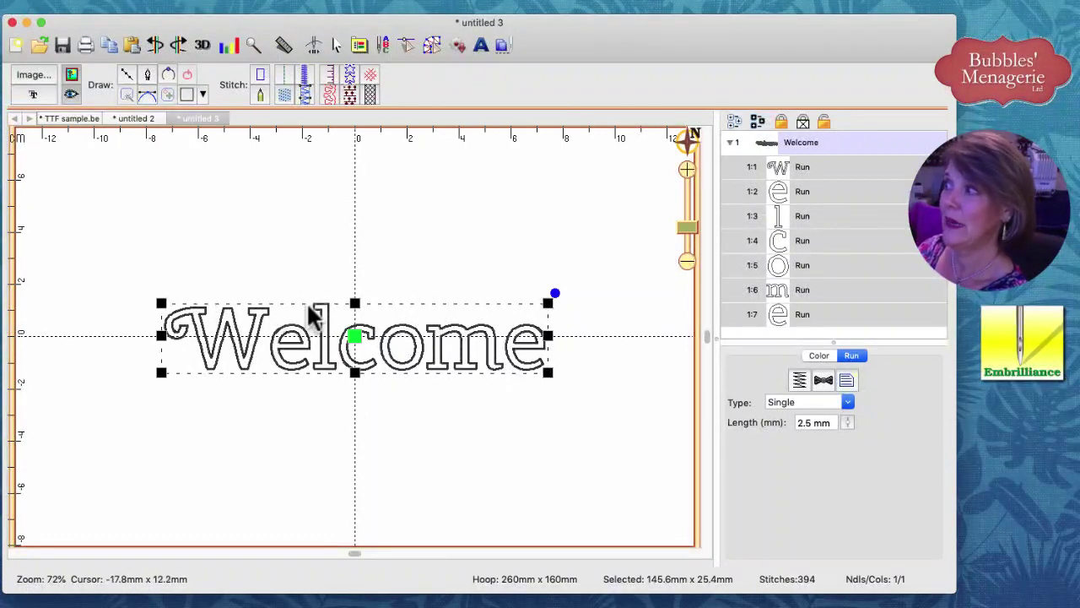
pyautogui.click(258, 75)
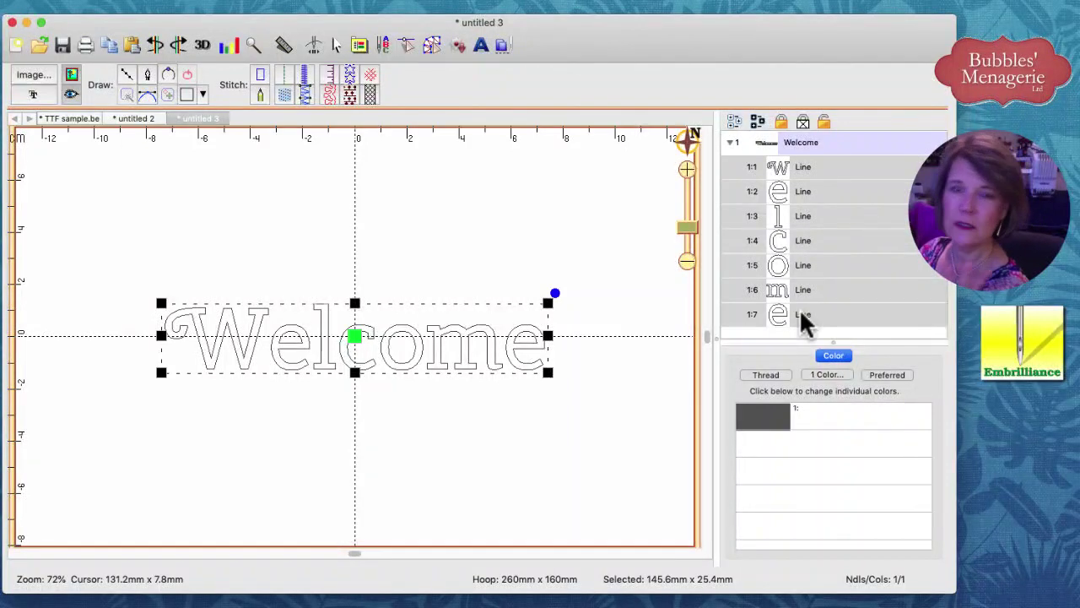
pyautogui.click(612, 420)
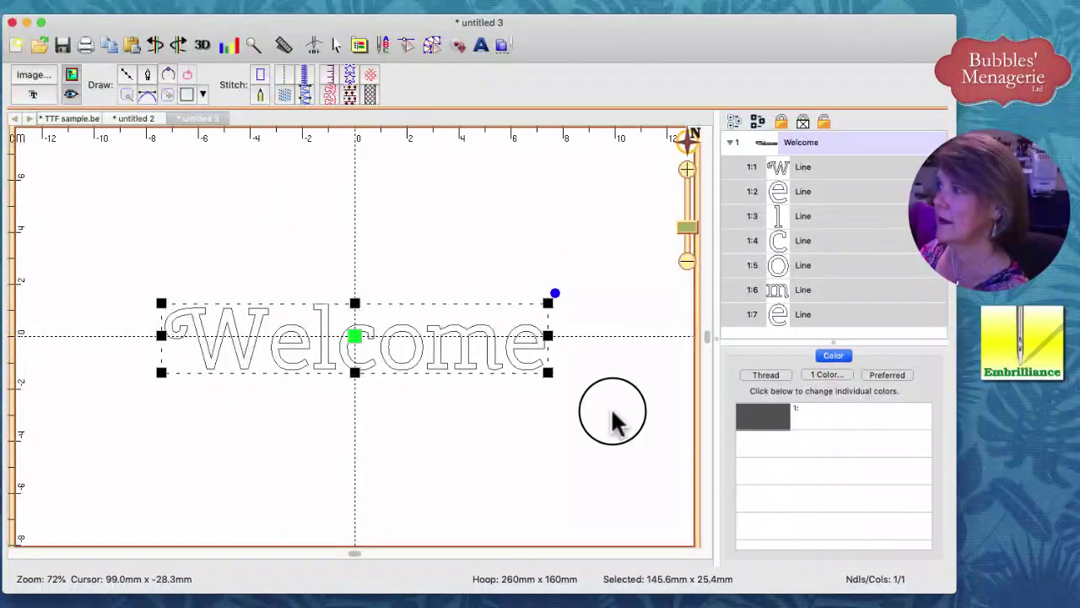
# Examine the separate letter objects of Welcome by selecting the W, first e, l and c individually.
pyautogui.click(219, 331)
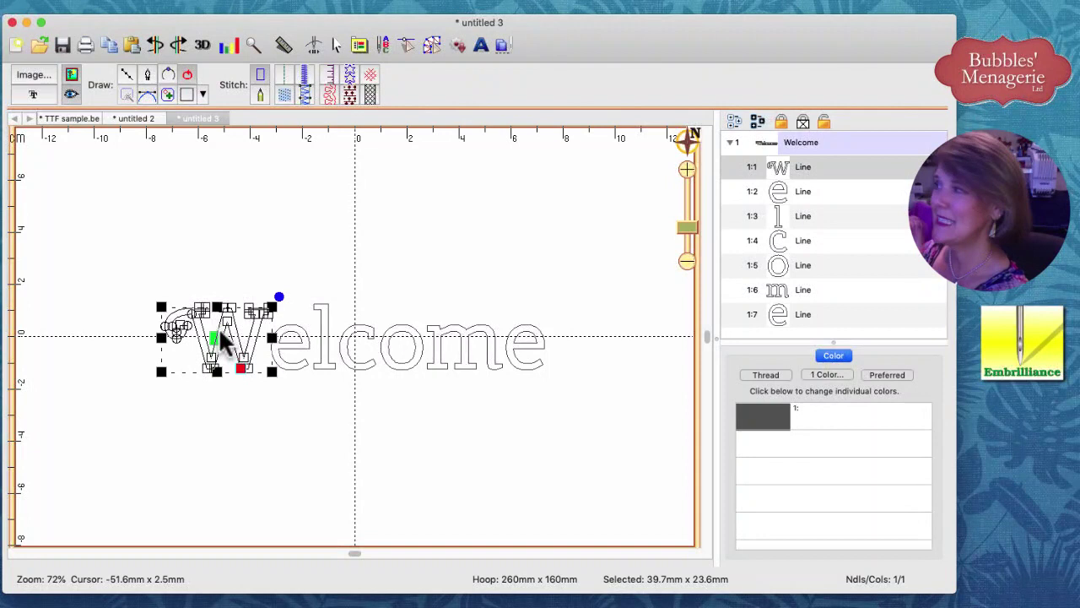
pyautogui.click(289, 349)
pyautogui.click(291, 351)
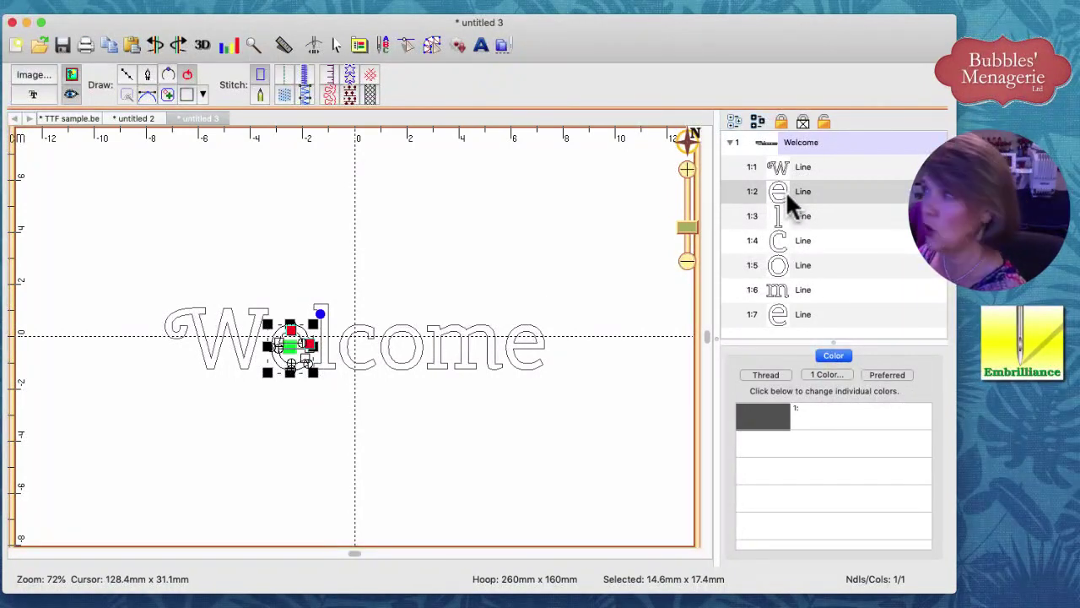
pyautogui.click(782, 215)
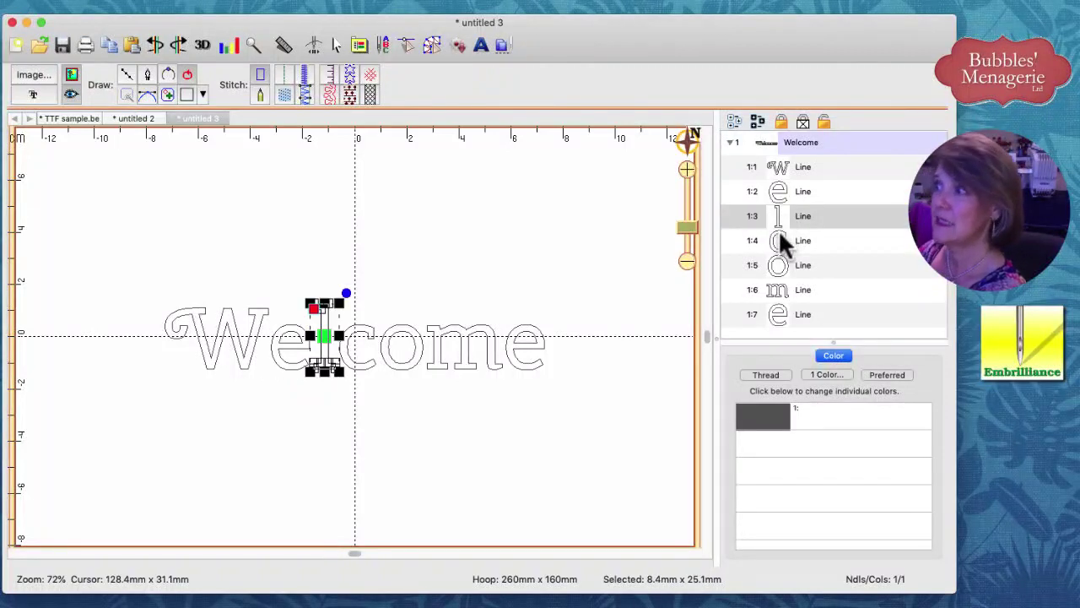
pyautogui.click(779, 241)
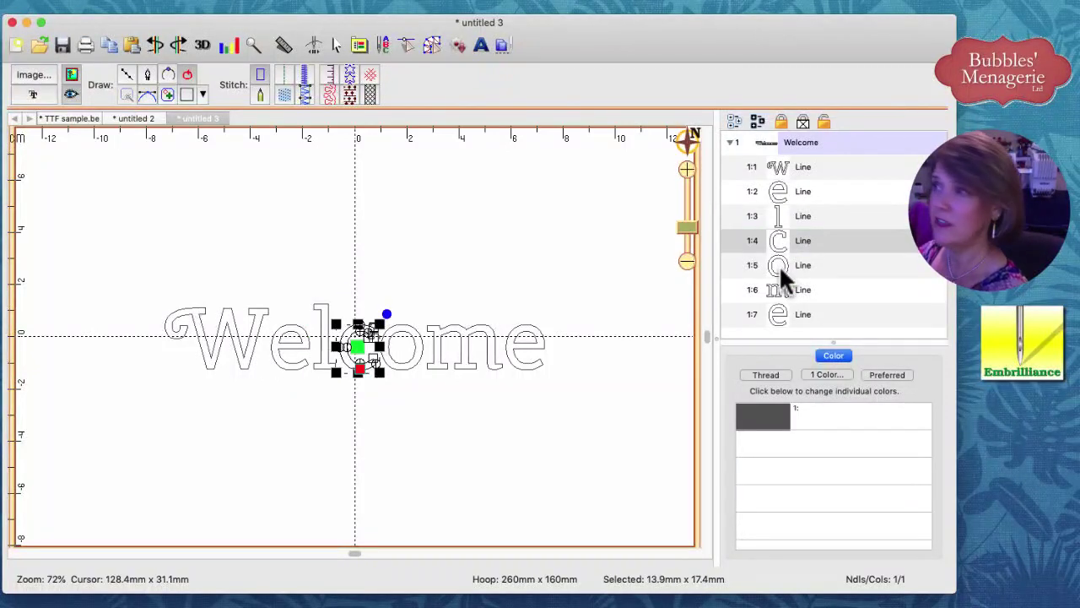
# Enlarge the whole Welcome group proportionally to about 192 x 34 mm and move it to the upper part of the hoop.
pyautogui.click(804, 142)
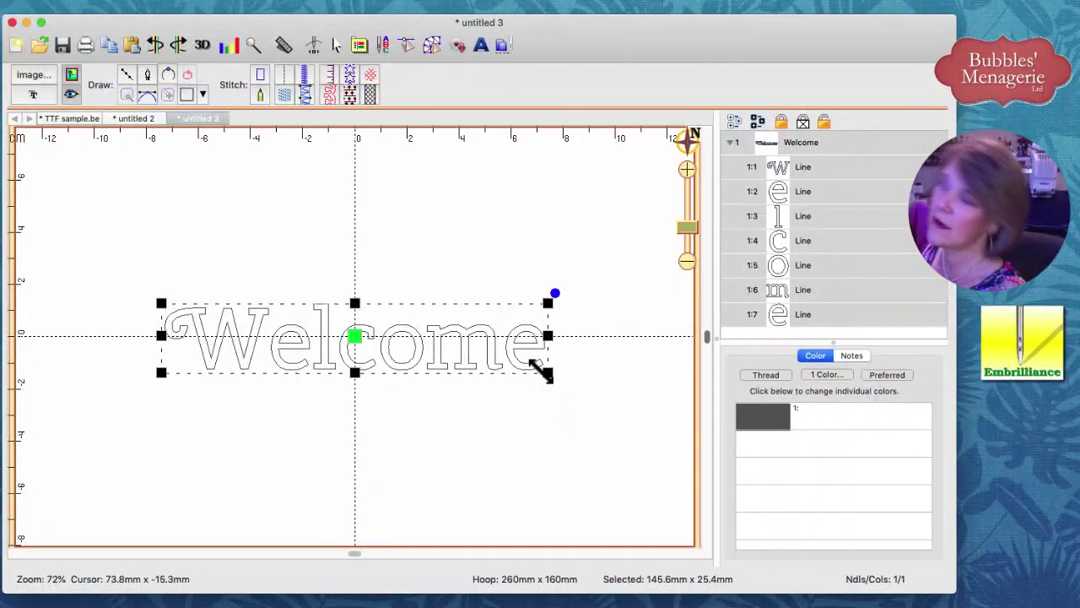
pyautogui.moveTo(544, 371); pyautogui.dragTo(664, 430)
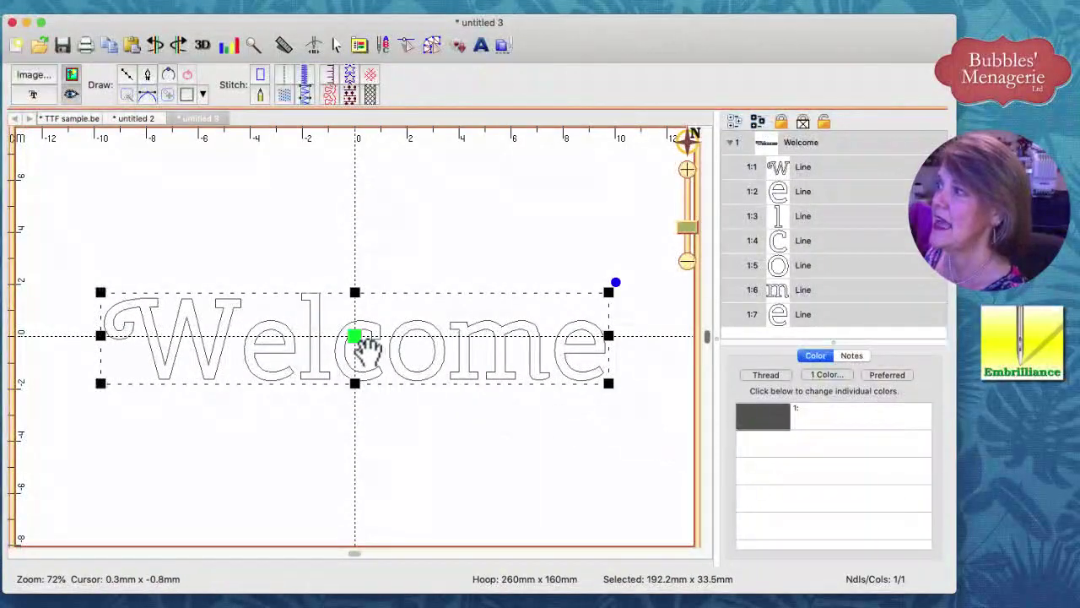
pyautogui.moveTo(353, 336); pyautogui.dragTo(352, 201)
pyautogui.click(410, 283)
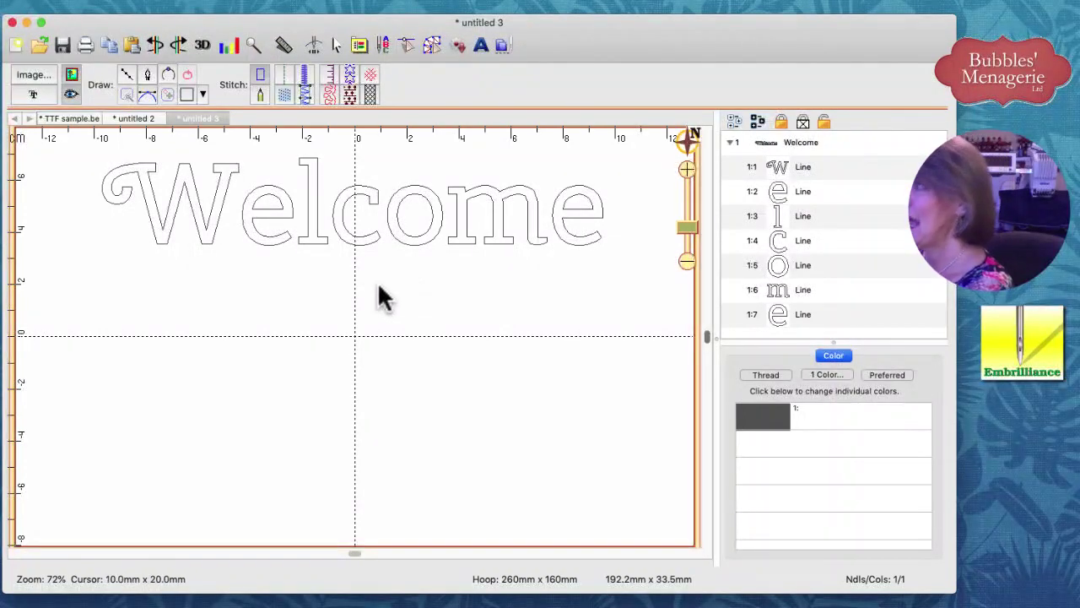
# Try raising and rotating the first e of Welcome, and undo both changes.
pyautogui.click(261, 230)
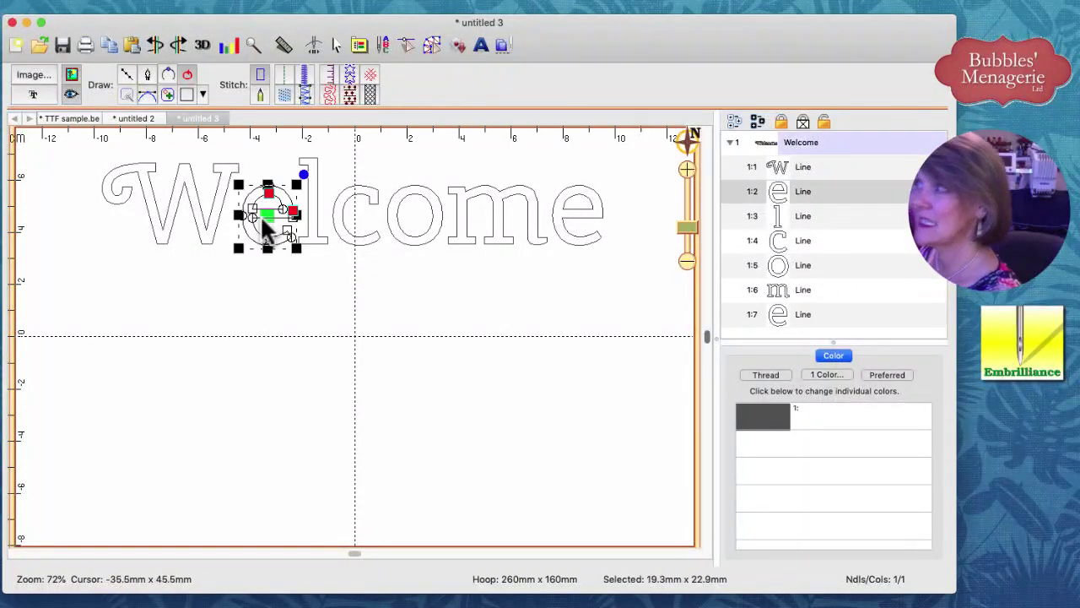
pyautogui.moveTo(266, 212)
pyautogui.mouseDown()
pyautogui.moveTo(264, 195)
pyautogui.moveTo(267, 206)
pyautogui.mouseUp()
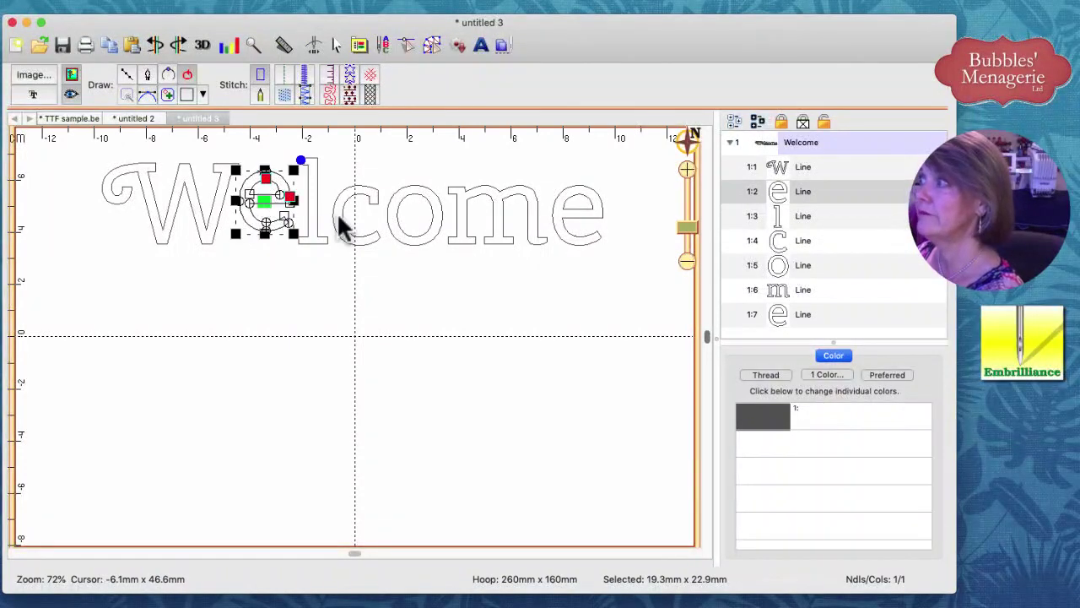
pyautogui.moveTo(301, 161); pyautogui.dragTo(281, 145)
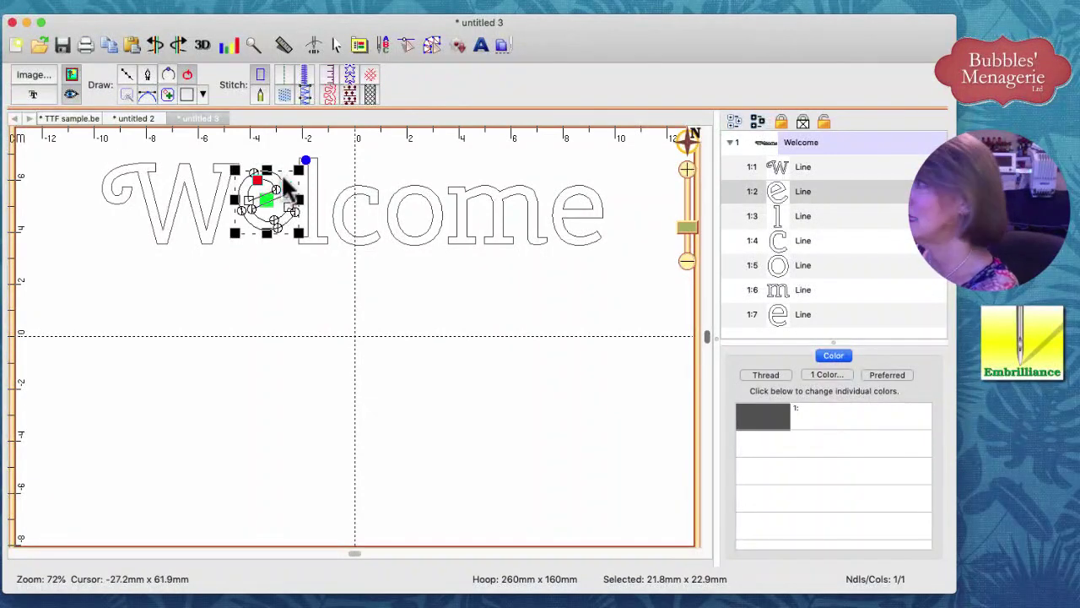
pyautogui.click(156, 46)
pyautogui.click(156, 44)
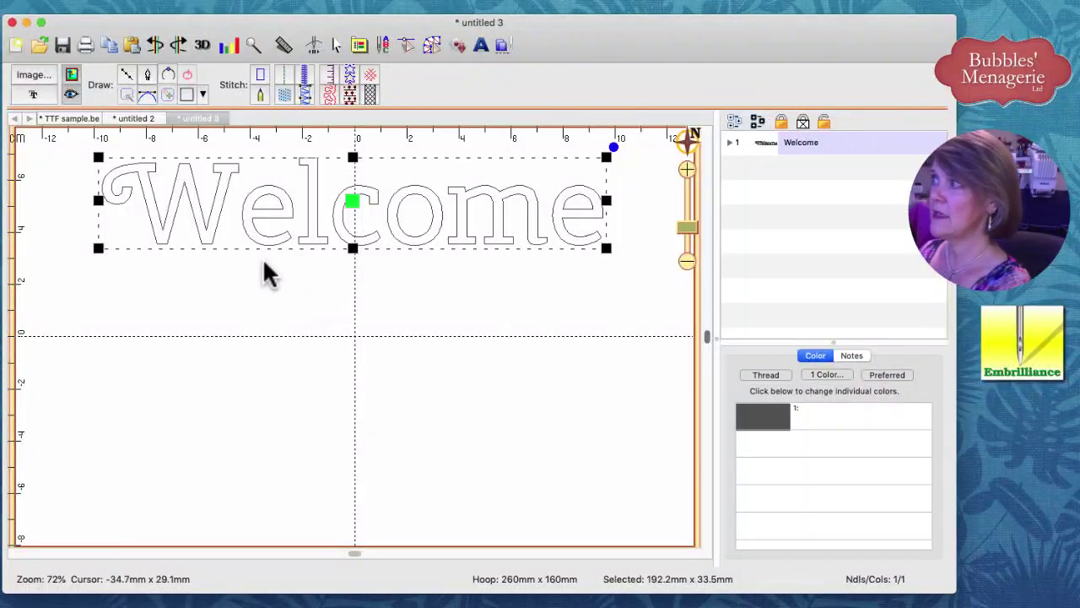
# Stretch only the letter W upward to about 39 mm tall, keeping its baseline.
pyautogui.click(191, 210)
pyautogui.click(188, 198)
pyautogui.click(196, 213)
pyautogui.moveTo(167, 169); pyautogui.dragTo(169, 144)
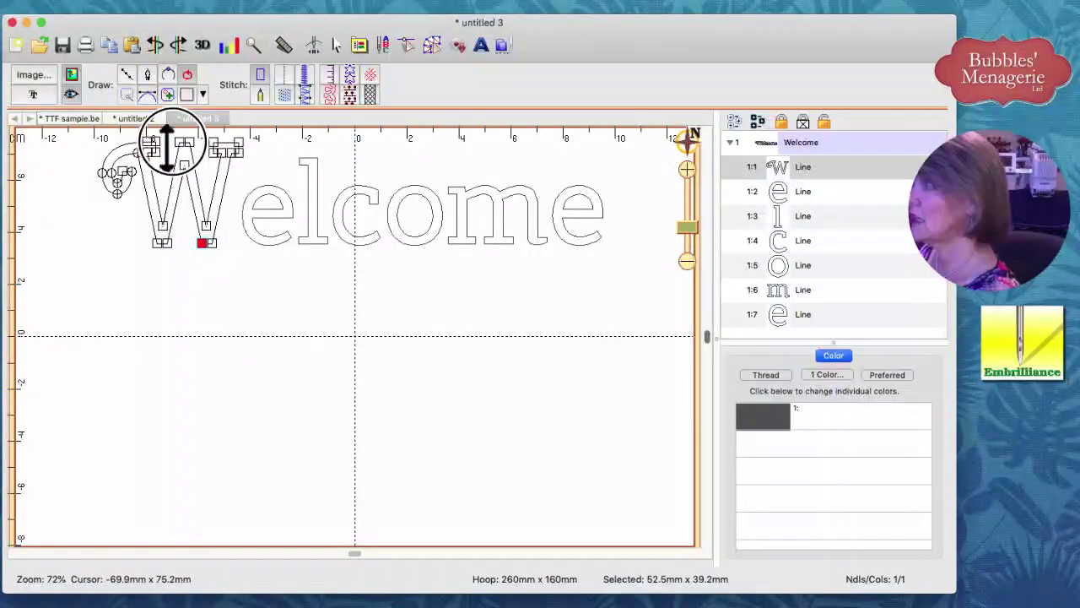
pyautogui.click(200, 304)
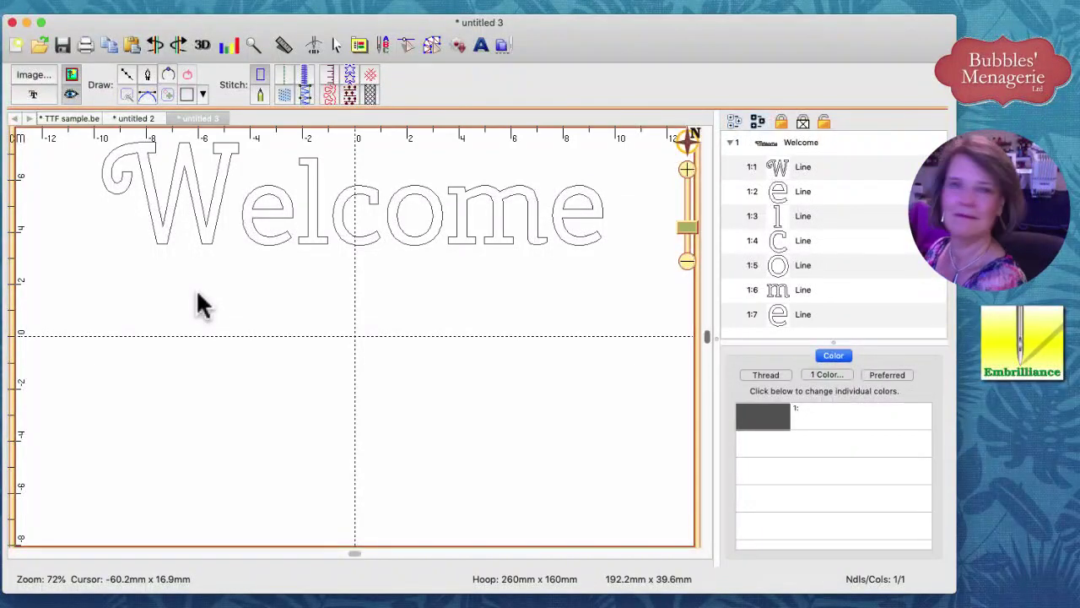
# Move the tall W slightly closer to the first e and deselect it.
pyautogui.click(210, 241)
pyautogui.moveTo(168, 201); pyautogui.dragTo(177, 195)
pyautogui.click(177, 298)
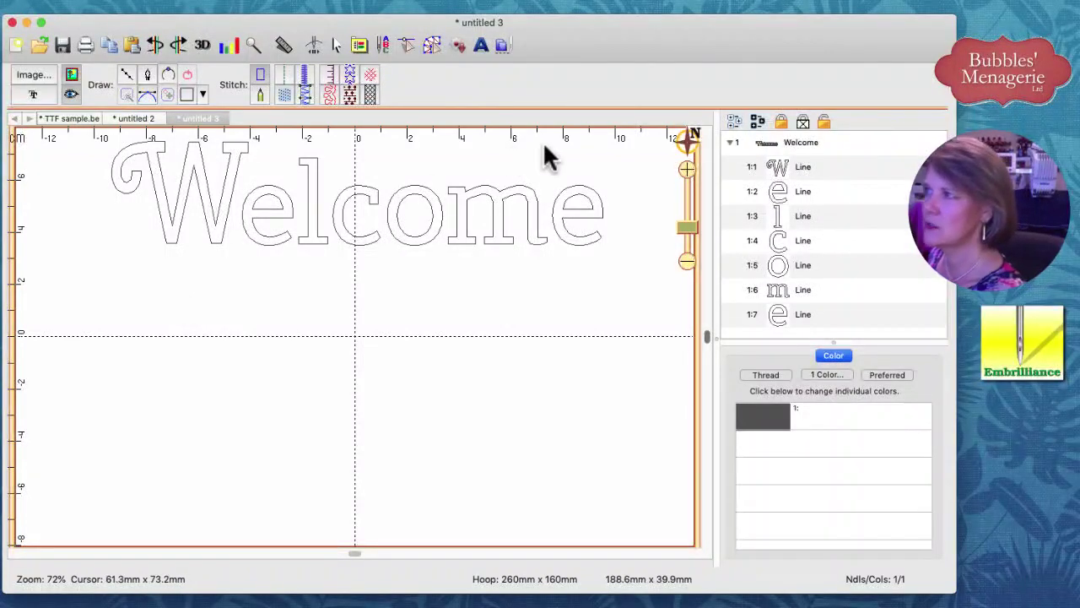
# Apply cross stitch to the entire Welcome group and show its cross stitch properties.
pyautogui.click(775, 145)
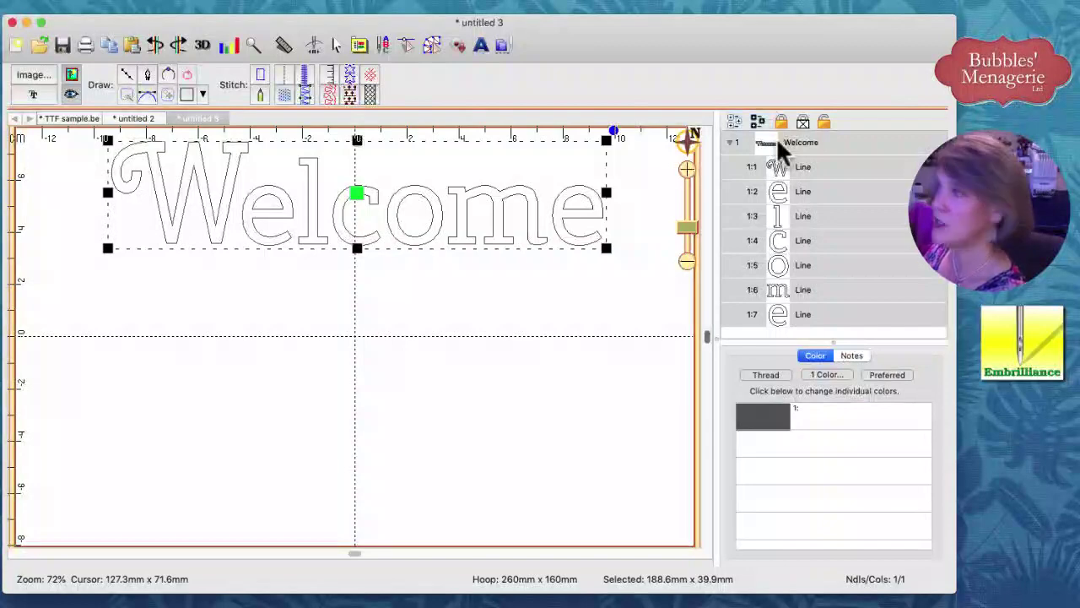
pyautogui.click(368, 75)
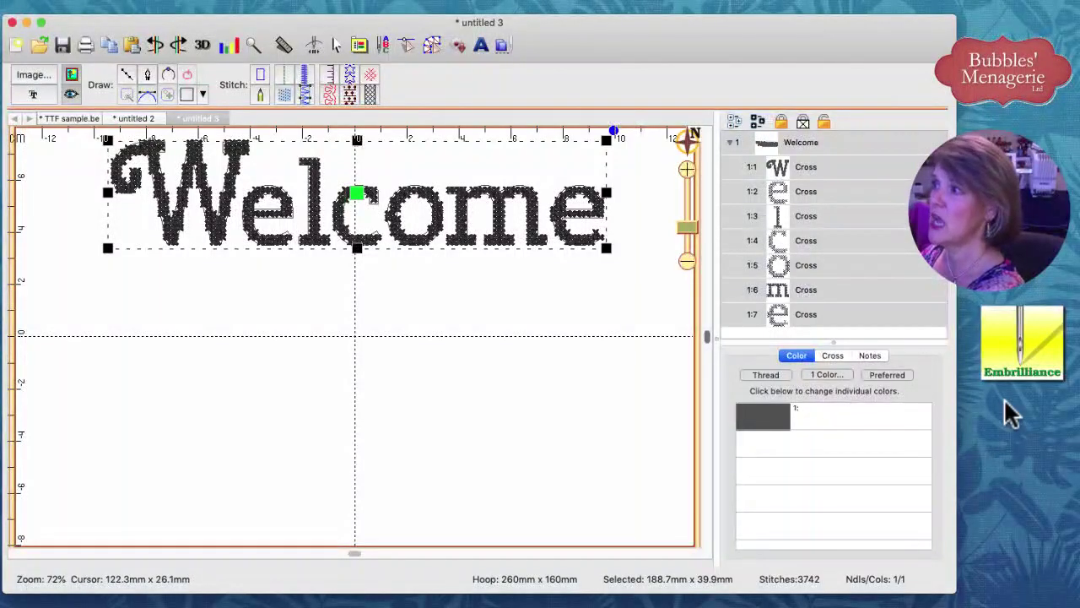
pyautogui.click(832, 355)
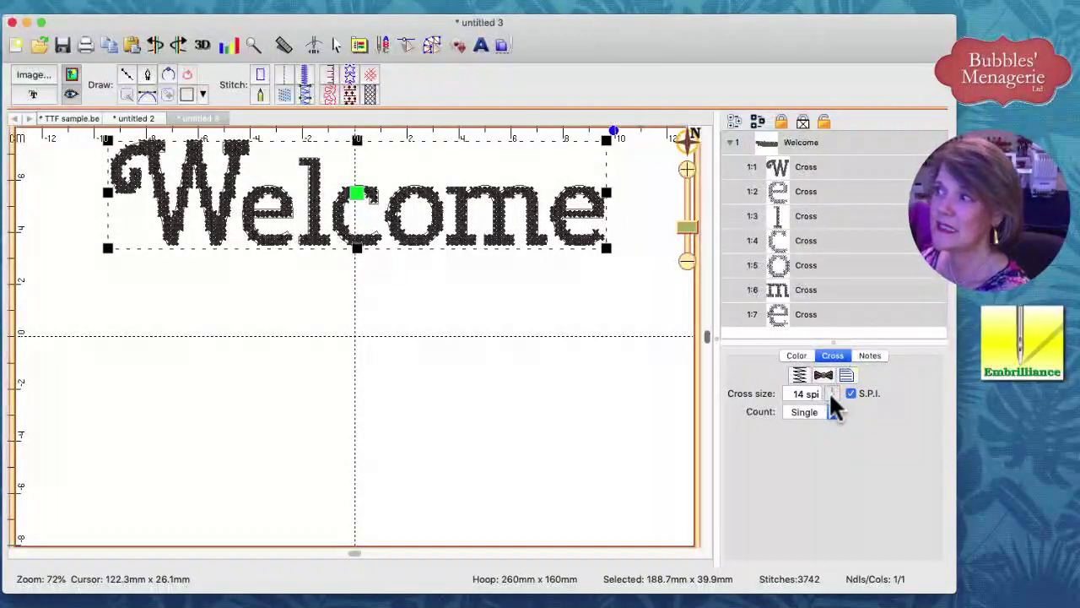
# Try cross sizes of 18 spi and 16 spi on the Welcome lettering.
pyautogui.click(833, 405)
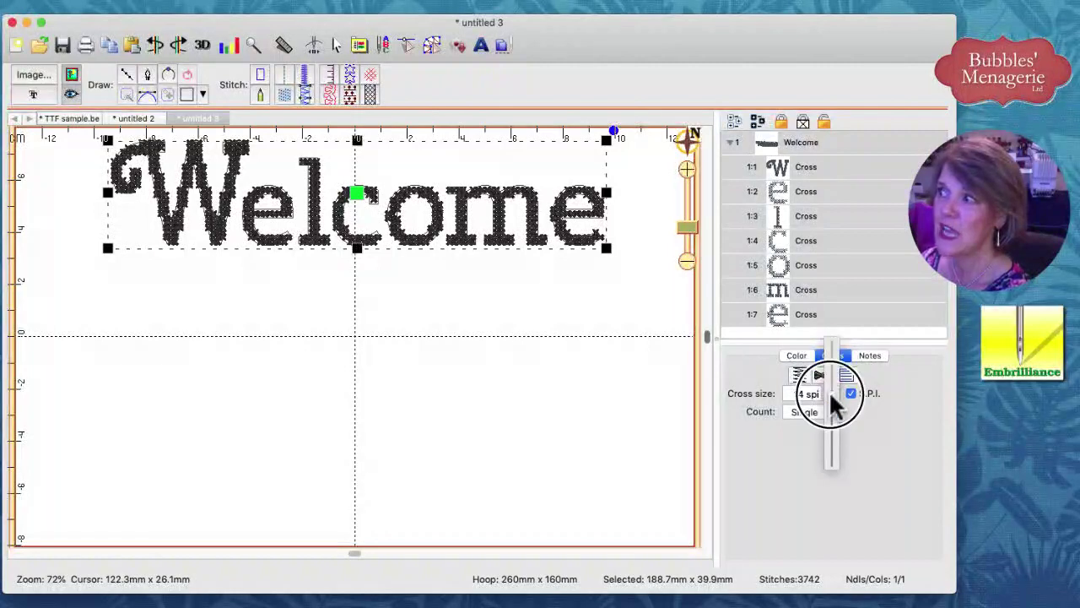
pyautogui.moveTo(832, 391); pyautogui.dragTo(829, 360)
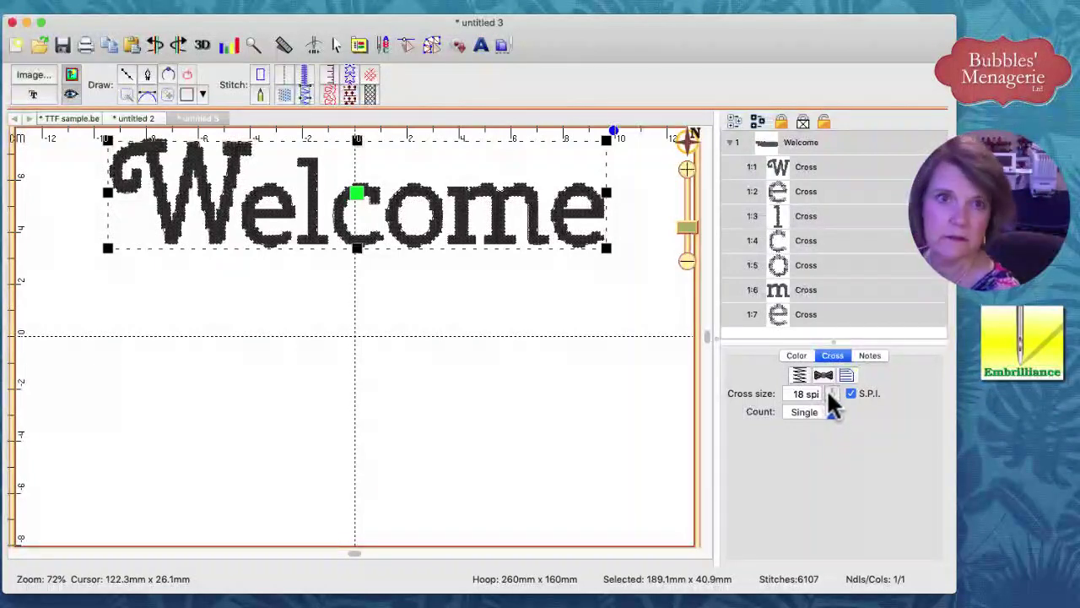
pyautogui.click(832, 393)
pyautogui.moveTo(831, 393); pyautogui.dragTo(830, 396)
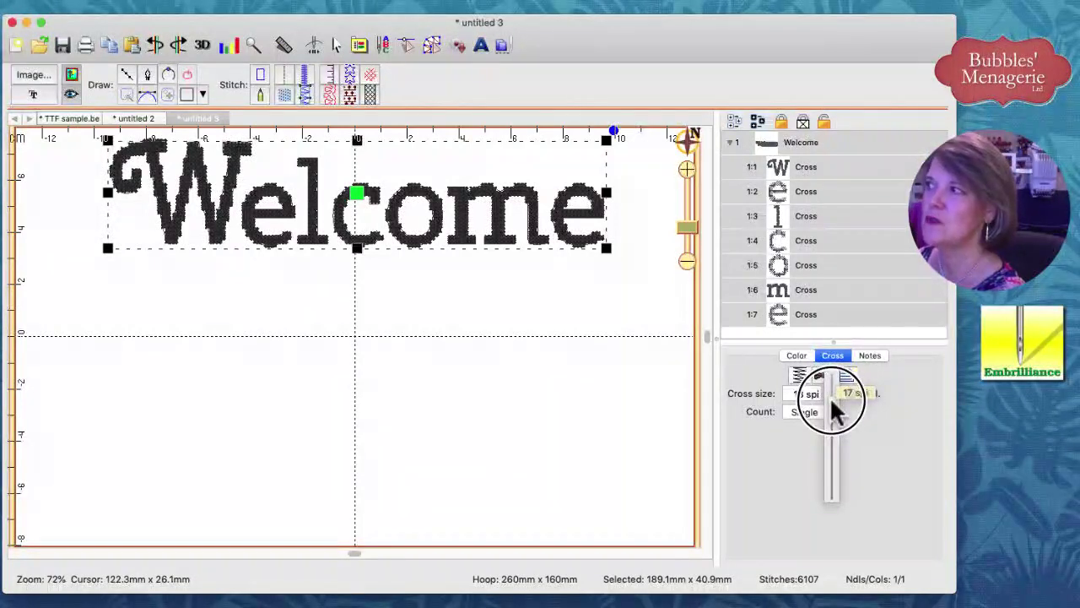
pyautogui.moveTo(832, 403); pyautogui.dragTo(832, 412)
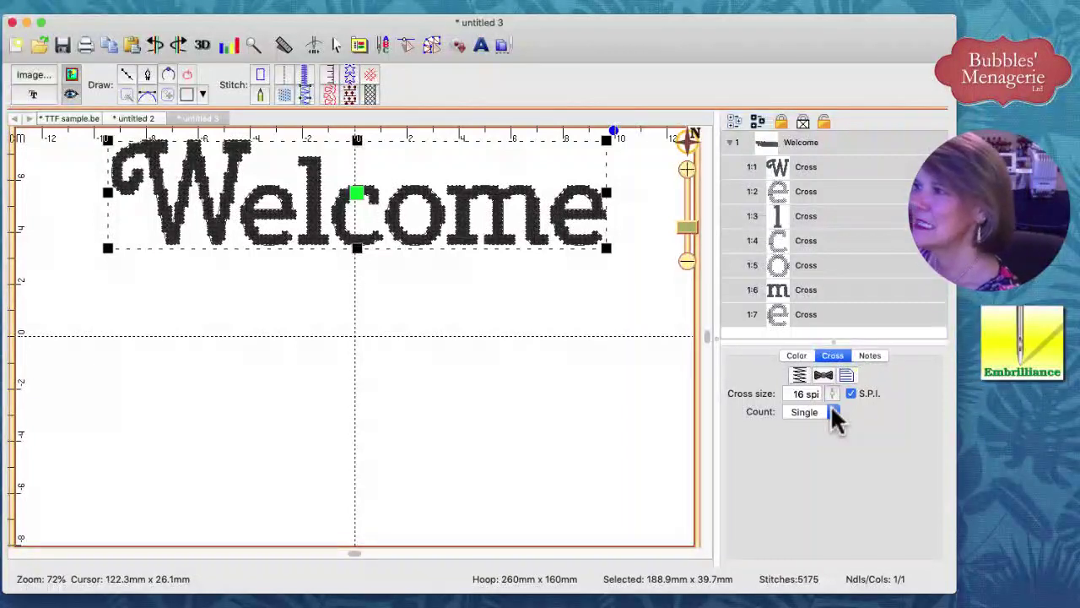
# Set the cross size of the Welcome lettering to 10 spi.
pyautogui.click(831, 393)
pyautogui.moveTo(829, 392); pyautogui.dragTo(832, 454)
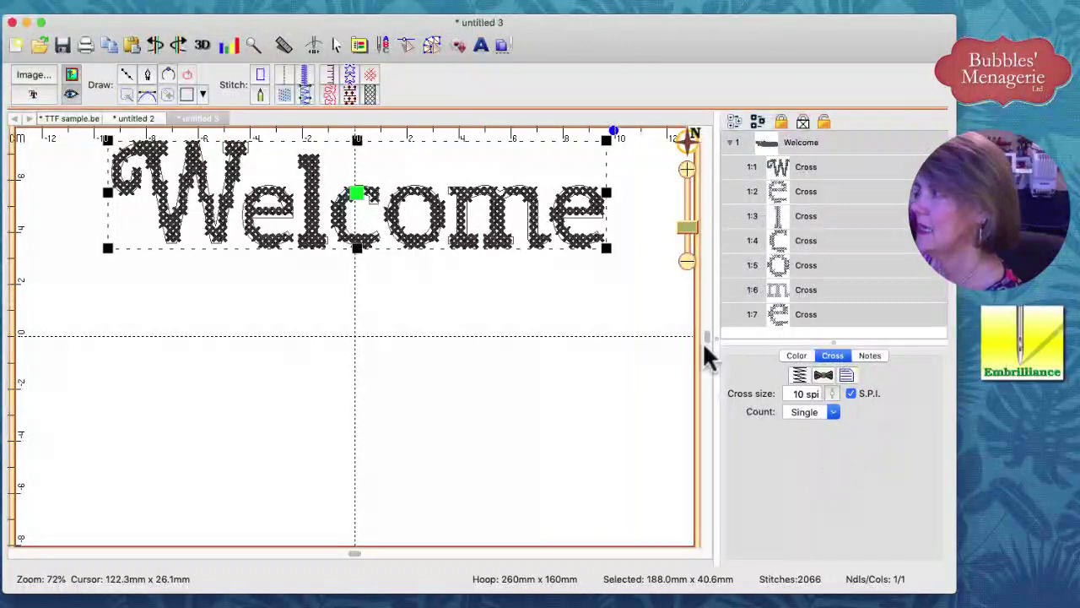
# Widen the first vertical stem of the m by moving the two corner points on its inner edge outward.
pyautogui.click(606, 350)
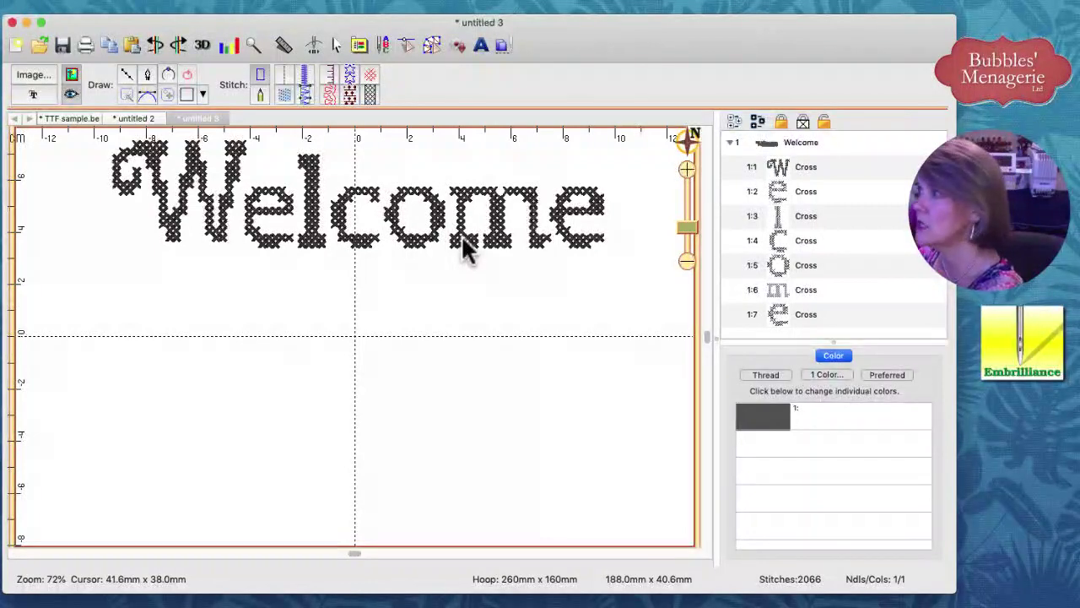
pyautogui.moveTo(684, 227); pyautogui.dragTo(690, 221)
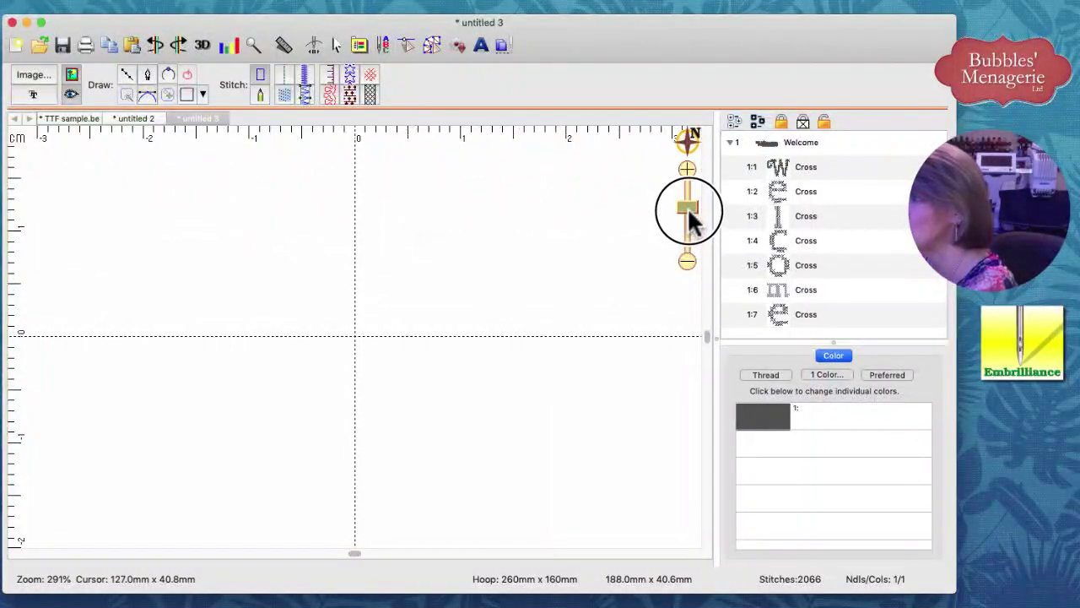
pyautogui.moveTo(688, 136); pyautogui.dragTo(610, 184)
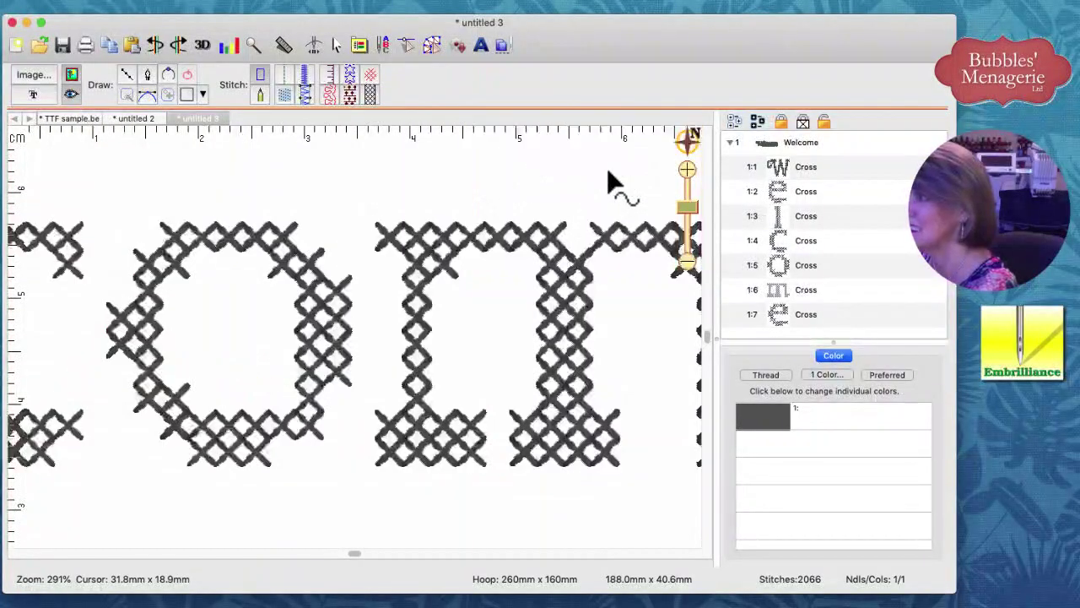
pyautogui.click(429, 311)
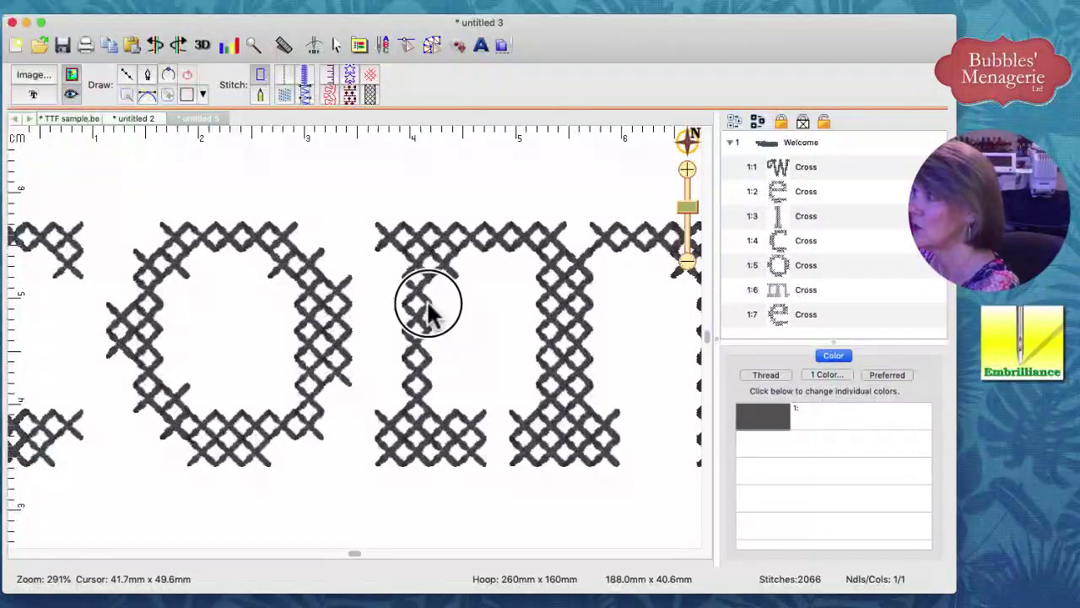
pyautogui.click(440, 272)
pyautogui.moveTo(441, 272); pyautogui.dragTo(449, 270)
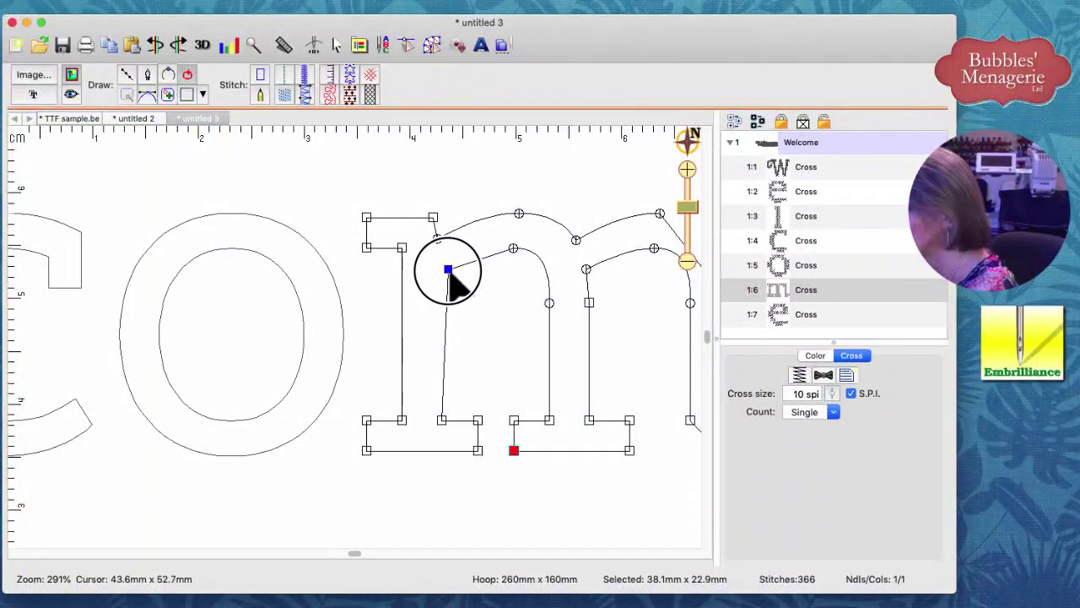
pyautogui.click(444, 421)
pyautogui.moveTo(449, 422); pyautogui.dragTo(449, 421)
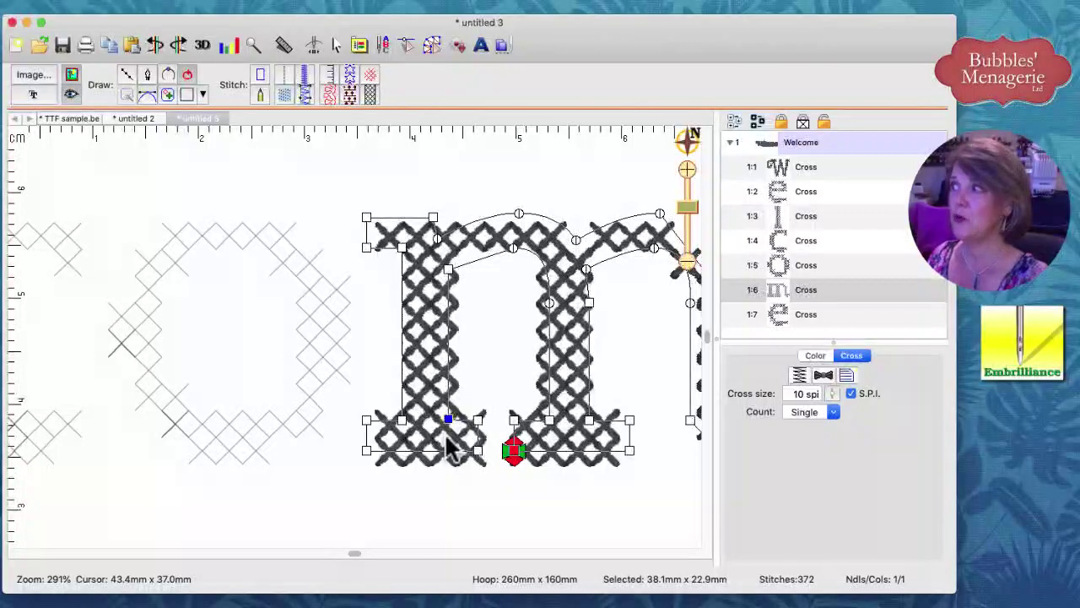
# Switch the m to a plain line without stitches and reapply cross stitch to it.
pyautogui.click(436, 190)
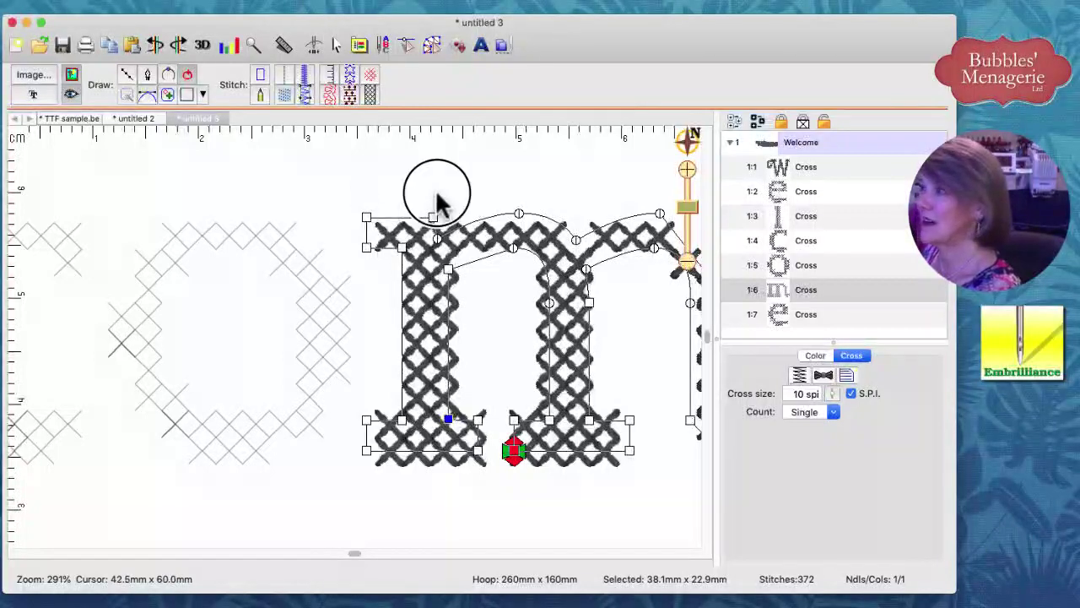
pyautogui.click(550, 295)
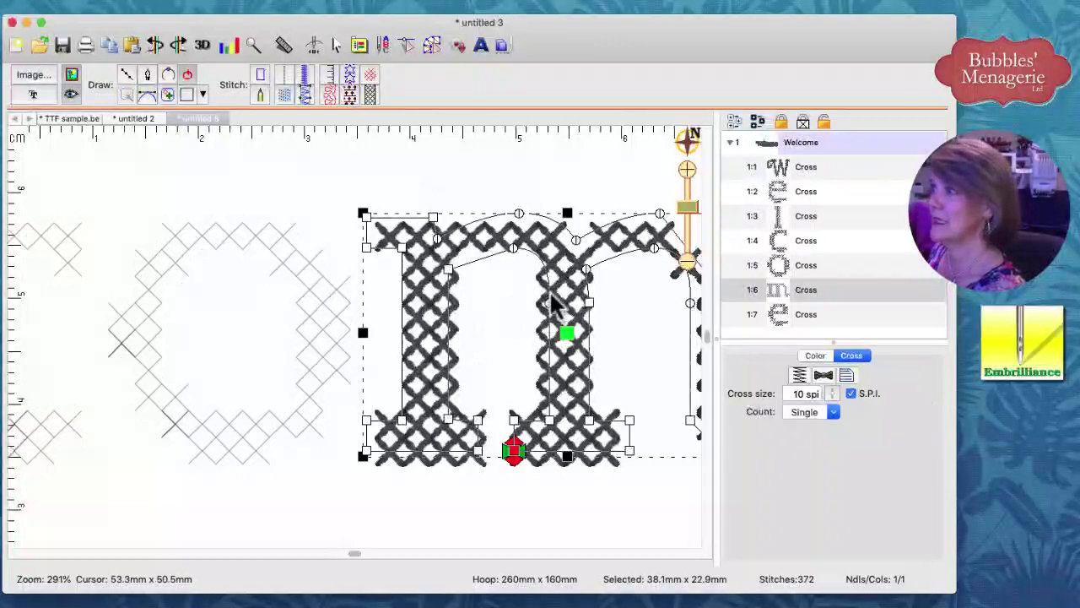
pyautogui.click(259, 80)
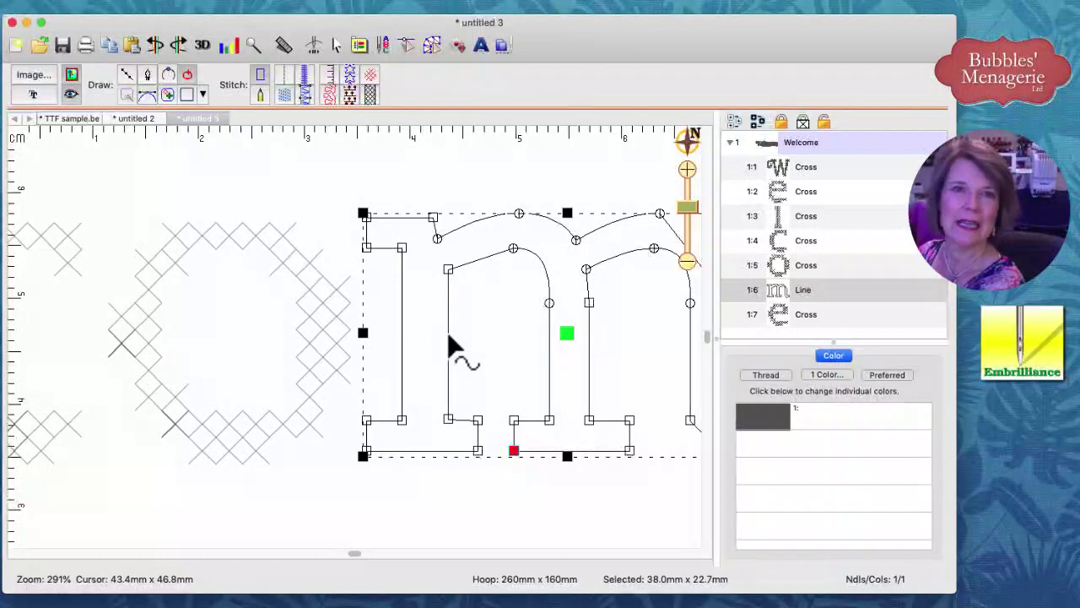
pyautogui.click(369, 76)
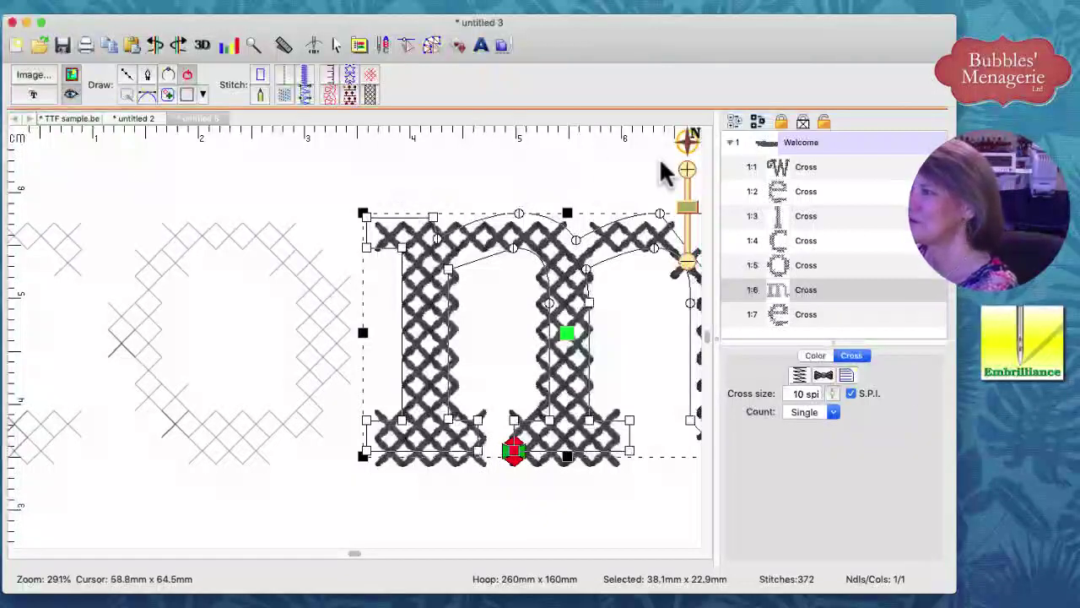
# Check the stitch count choices for the m, then deselect it and view the whole Welcome lettering in the hoop.
pyautogui.click(833, 413)
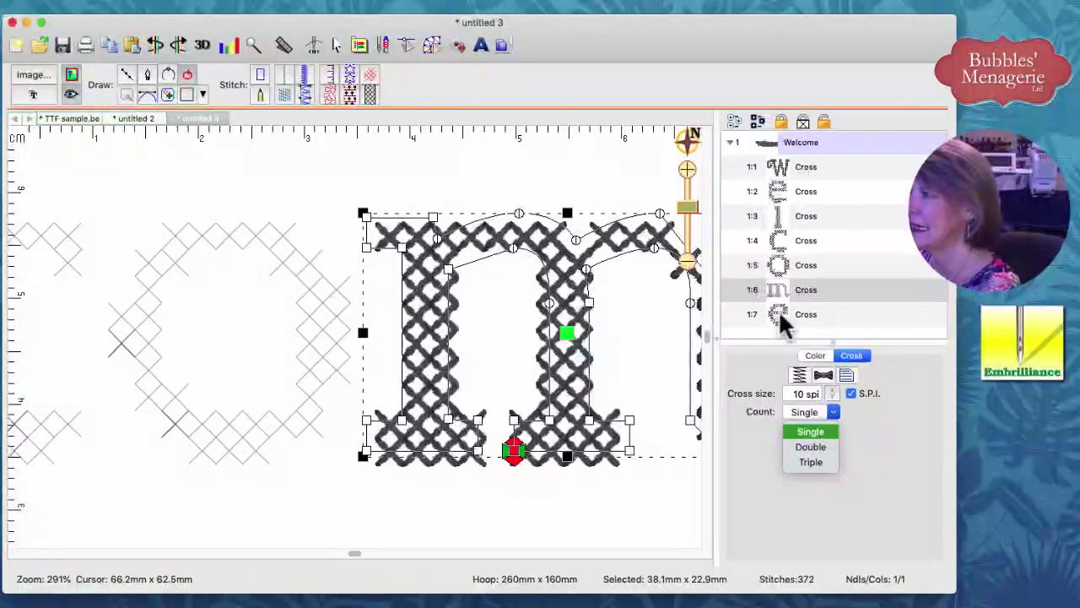
pyautogui.click(686, 215)
pyautogui.moveTo(685, 215); pyautogui.dragTo(687, 244)
pyautogui.click(557, 226)
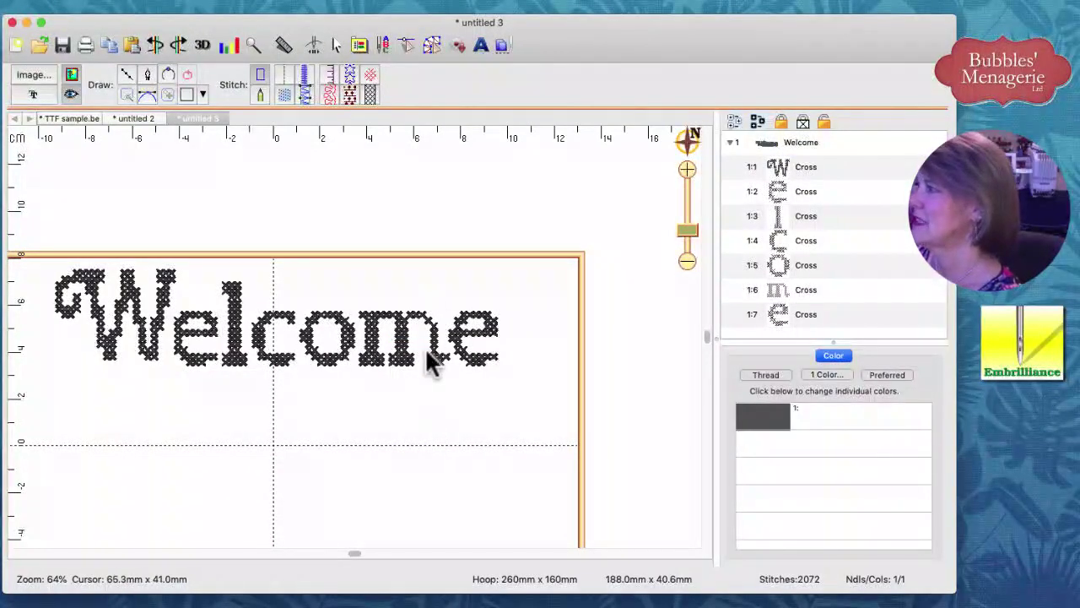
pyautogui.click(690, 140)
pyautogui.moveTo(650, 173); pyautogui.dragTo(609, 152)
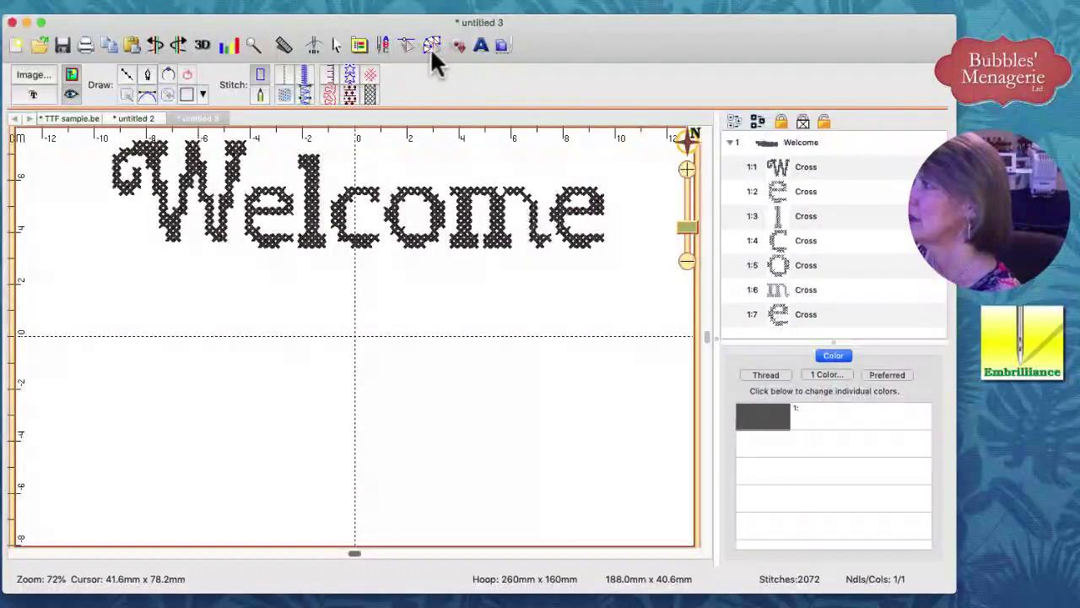
# Start new TrueType lettering and choose the FontleroyBrown font in Regular.
pyautogui.click(31, 88)
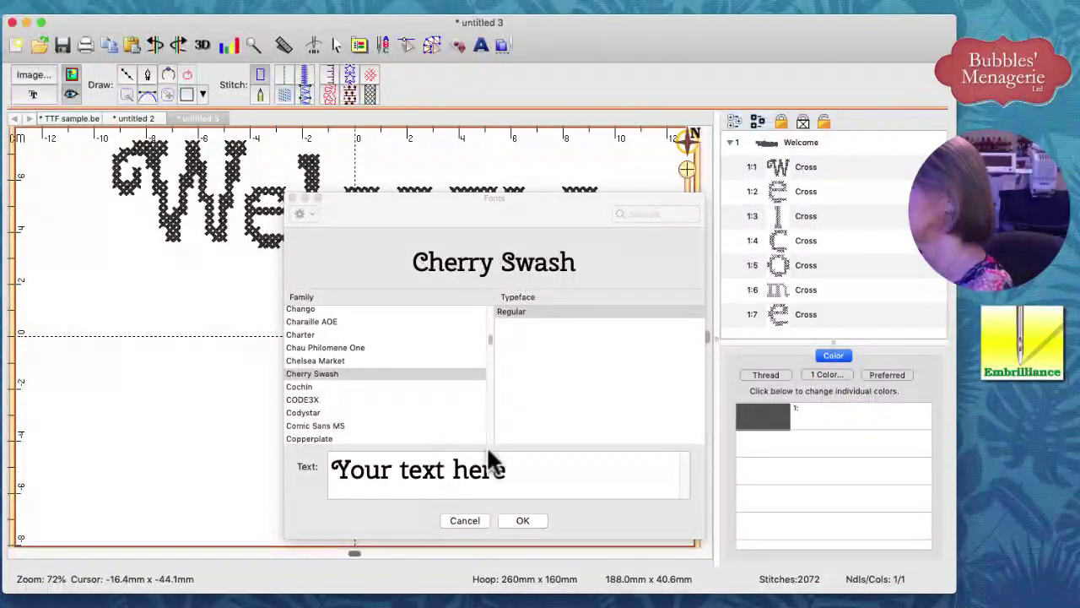
pyautogui.click(369, 476)
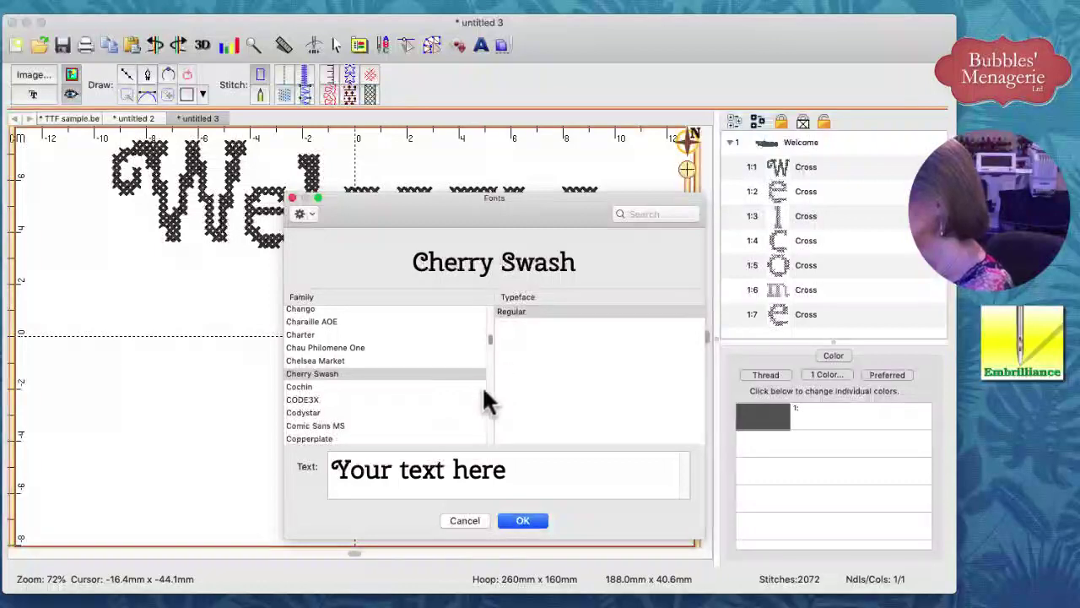
pyautogui.click(483, 388)
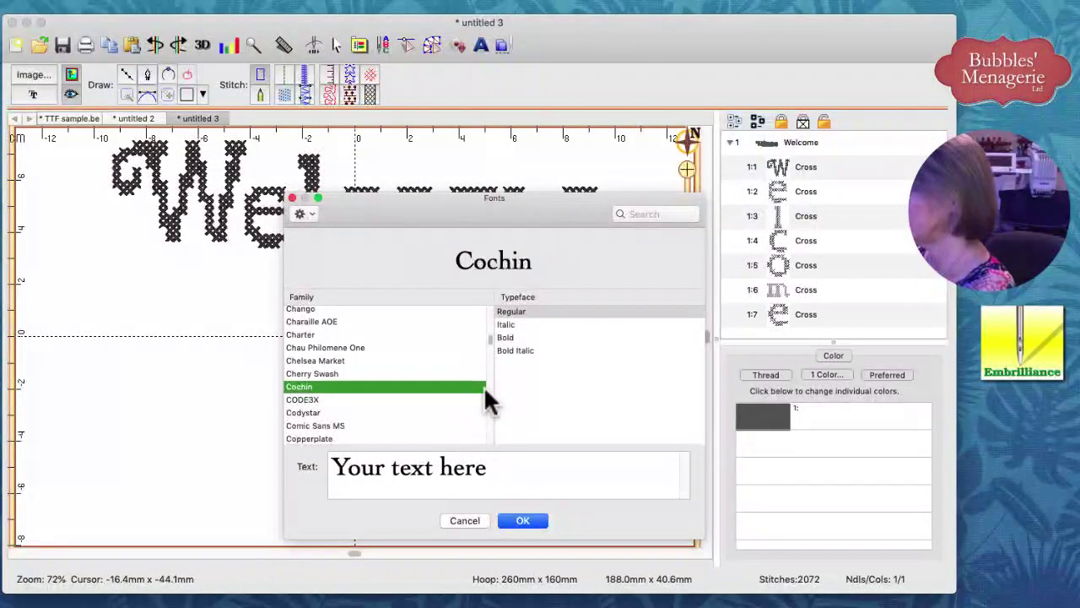
pyautogui.click(490, 354)
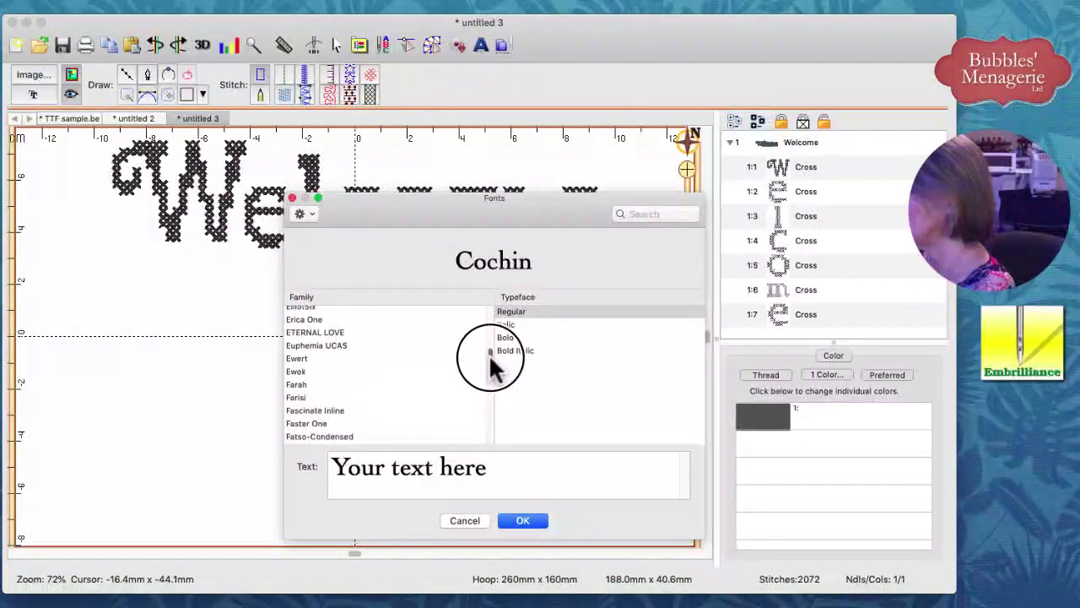
pyautogui.click(490, 384)
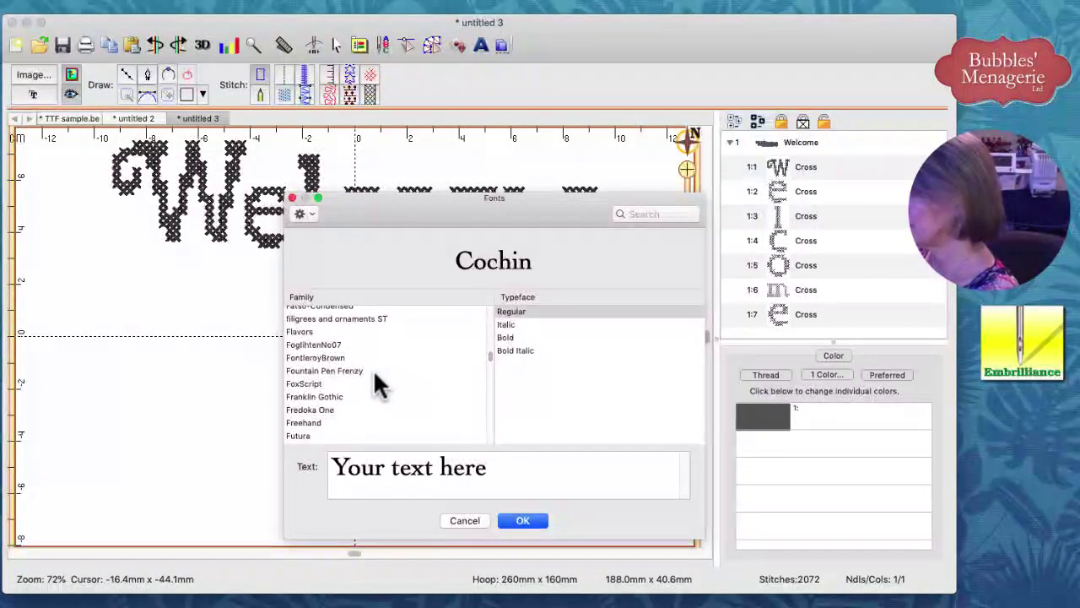
pyautogui.click(326, 355)
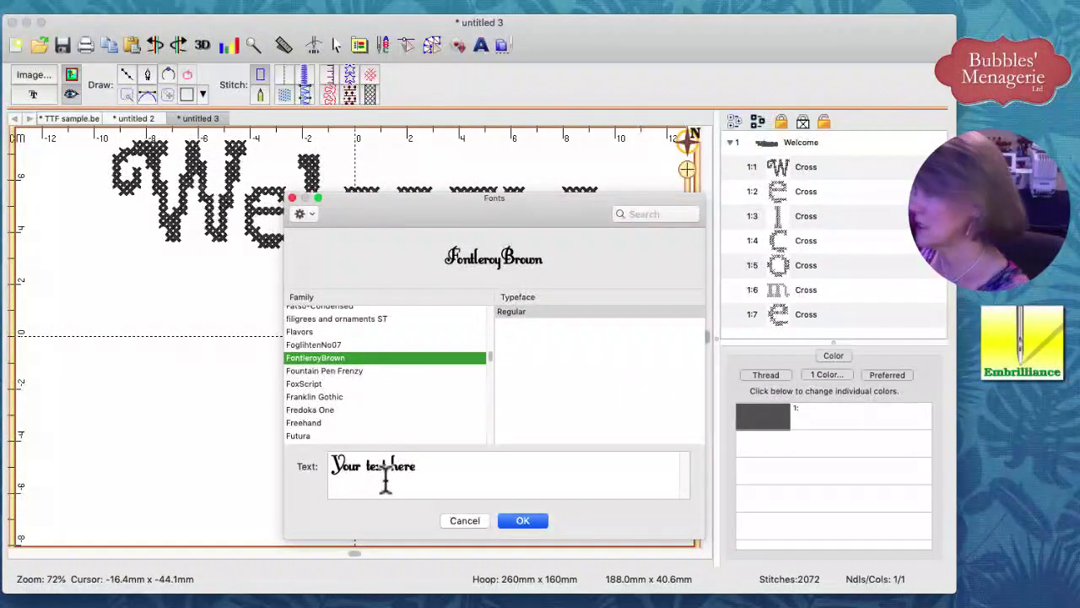
# Replace the sample text with "to" and create the lettering.
pyautogui.moveTo(417, 467); pyautogui.dragTo(303, 438)
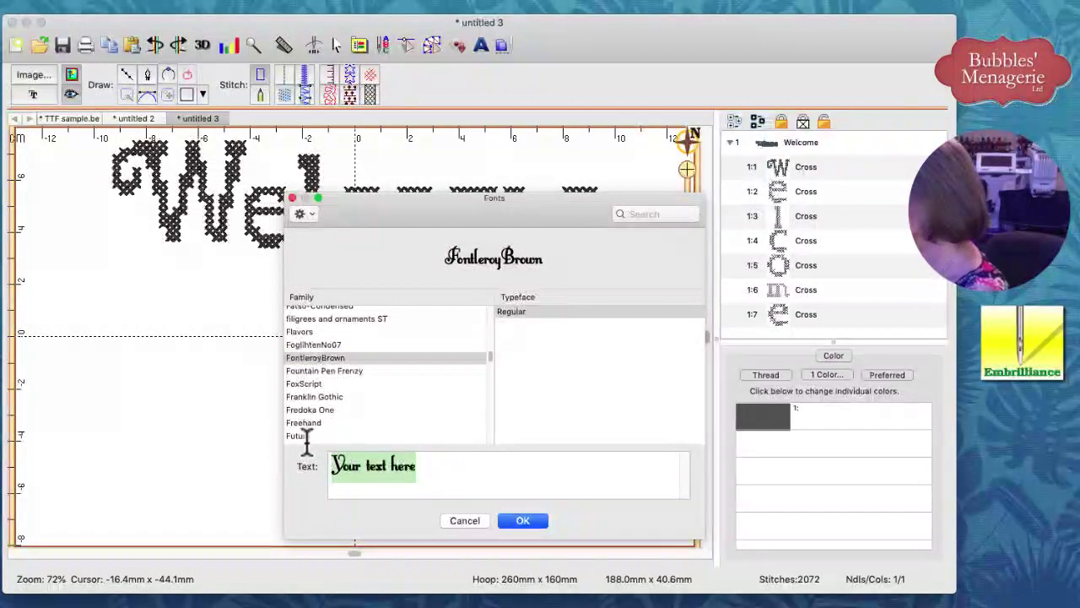
pyautogui.write('to')
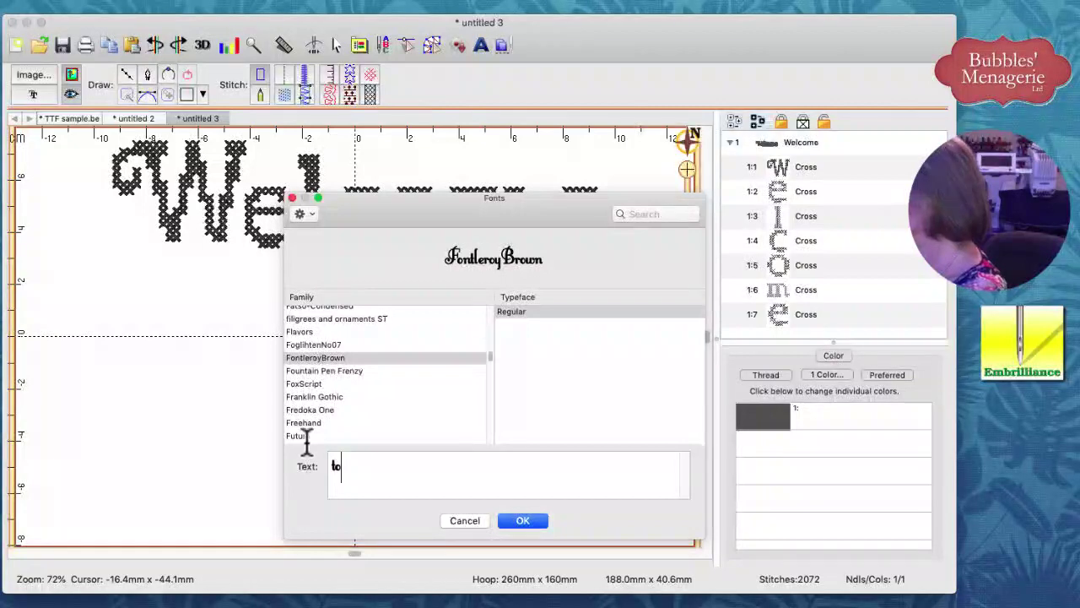
pyautogui.click(538, 518)
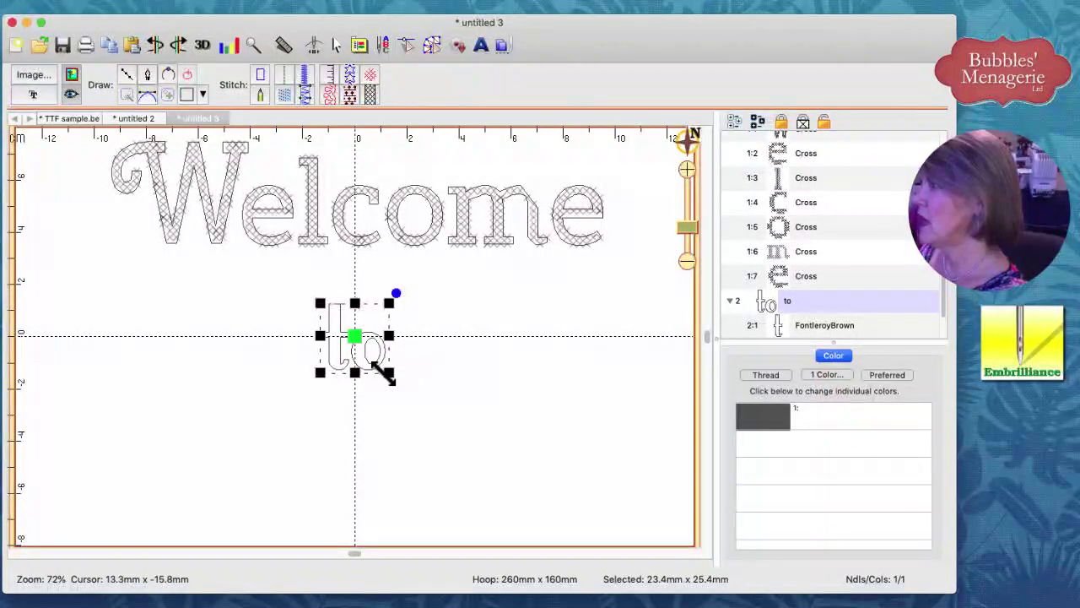
# Enlarge the "to" lettering below Welcome to about 55 mm x 42 mm and deselect it.
pyautogui.moveTo(319, 302); pyautogui.dragTo(281, 262)
pyautogui.moveTo(389, 315); pyautogui.dragTo(431, 316)
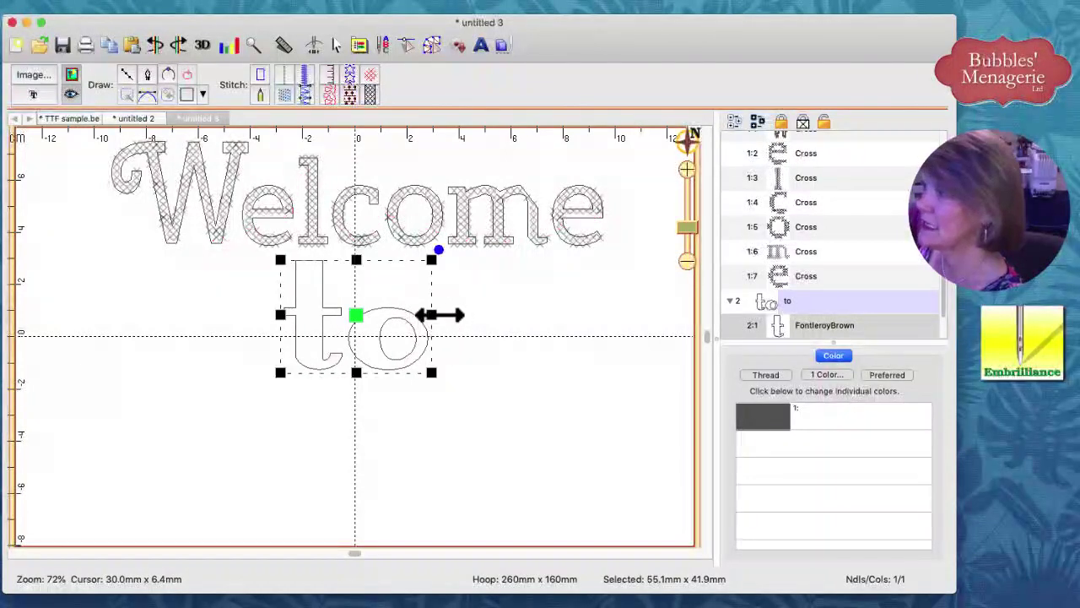
pyautogui.click(470, 381)
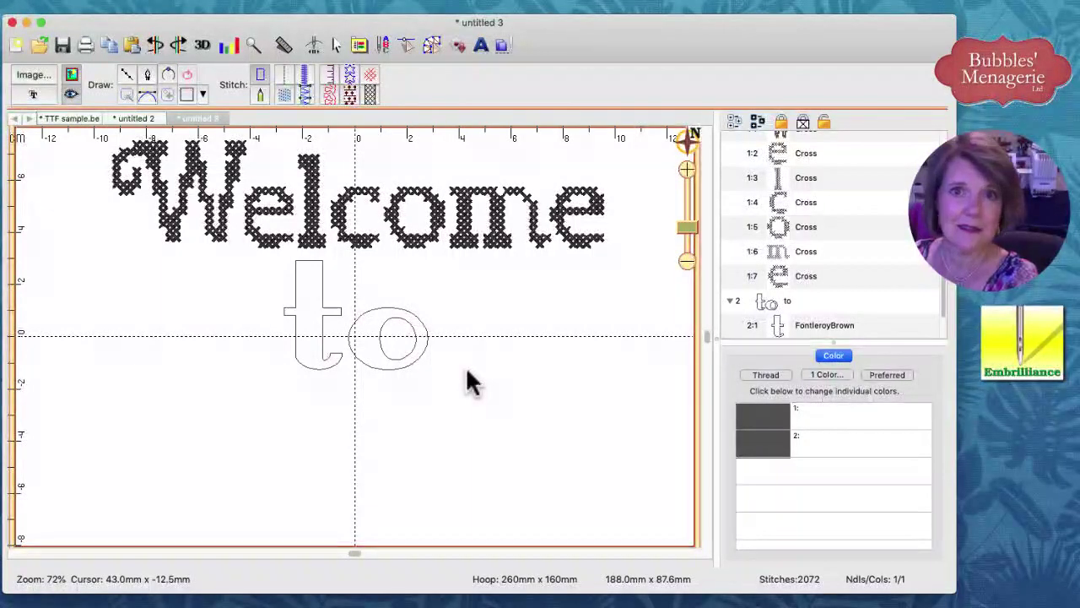
# Thicken the right half of the t's crossbar by moving its two lower corner points slightly down.
pyautogui.click(329, 318)
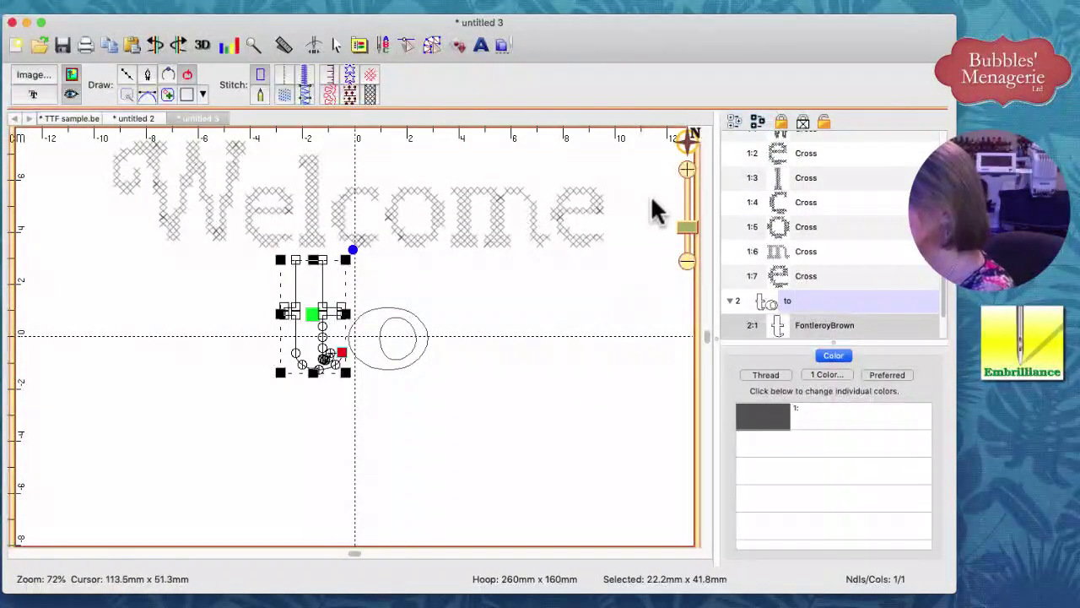
pyautogui.click(685, 232)
pyautogui.moveTo(686, 229); pyautogui.dragTo(685, 202)
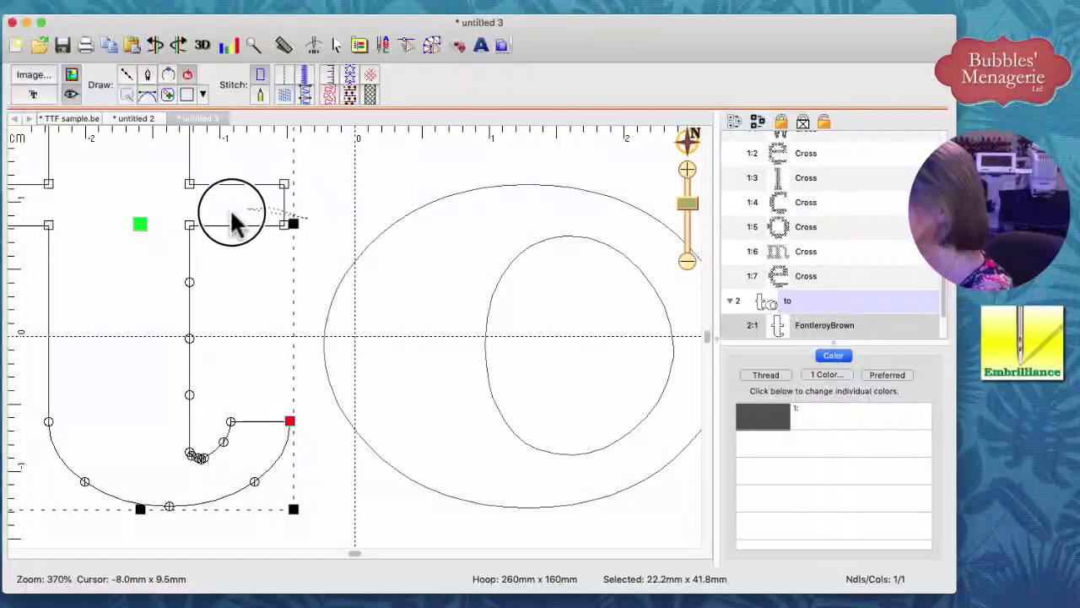
pyautogui.click(189, 226)
pyautogui.moveTo(189, 226); pyautogui.dragTo(187, 225)
pyautogui.moveTo(300, 223)
pyautogui.mouseDown()
pyautogui.moveTo(175, 223)
pyautogui.moveTo(250, 240)
pyautogui.moveTo(278, 240)
pyautogui.moveTo(283, 225)
pyautogui.moveTo(286, 235)
pyautogui.mouseUp()
pyautogui.click(284, 226)
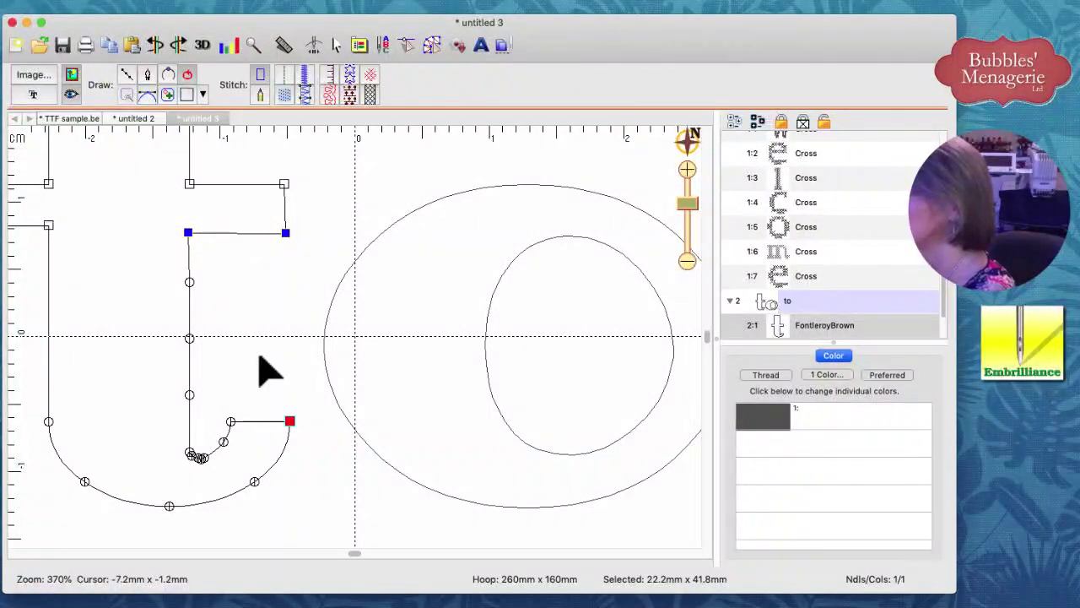
# Thicken the left half of the t's crossbar by lowering its two bottom corner points, and deselect the letter.
pyautogui.moveTo(347, 554); pyautogui.dragTo(294, 557)
pyautogui.moveTo(336, 210); pyautogui.dragTo(275, 250)
pyautogui.moveTo(344, 226); pyautogui.dragTo(345, 236)
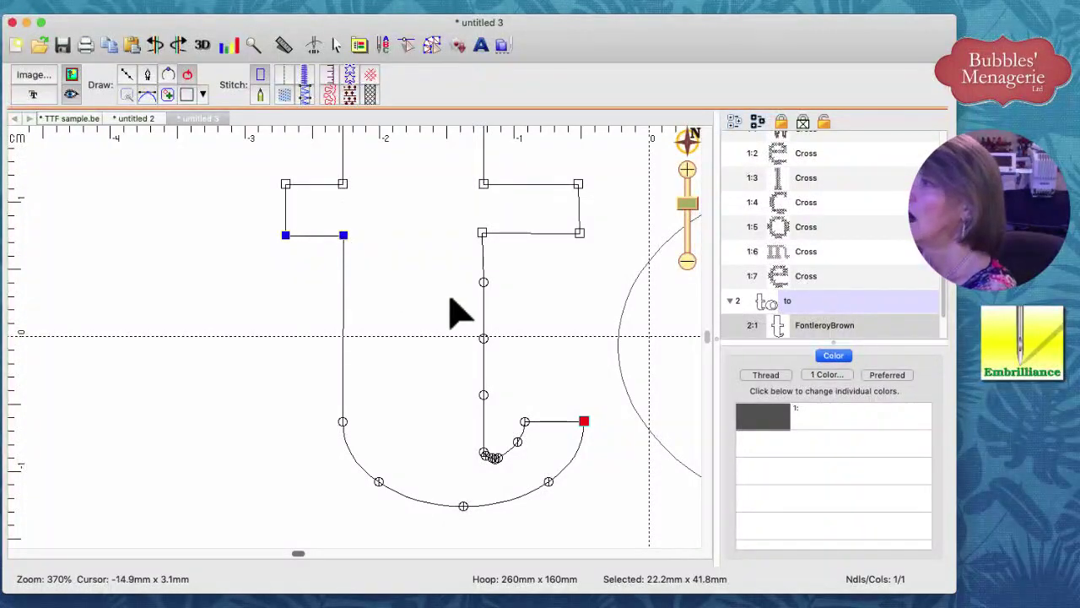
pyautogui.click(449, 296)
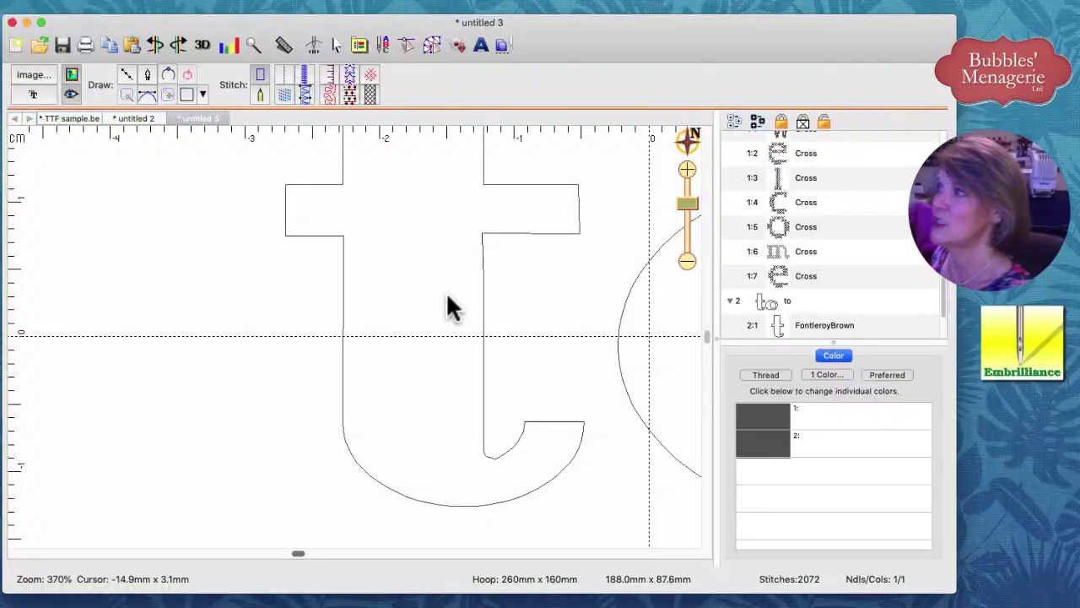
# Recolor the whole Welcome lettering with the light green Mettler PolySheen 5730 thread and deselect it.
pyautogui.moveTo(685, 203); pyautogui.dragTo(687, 216)
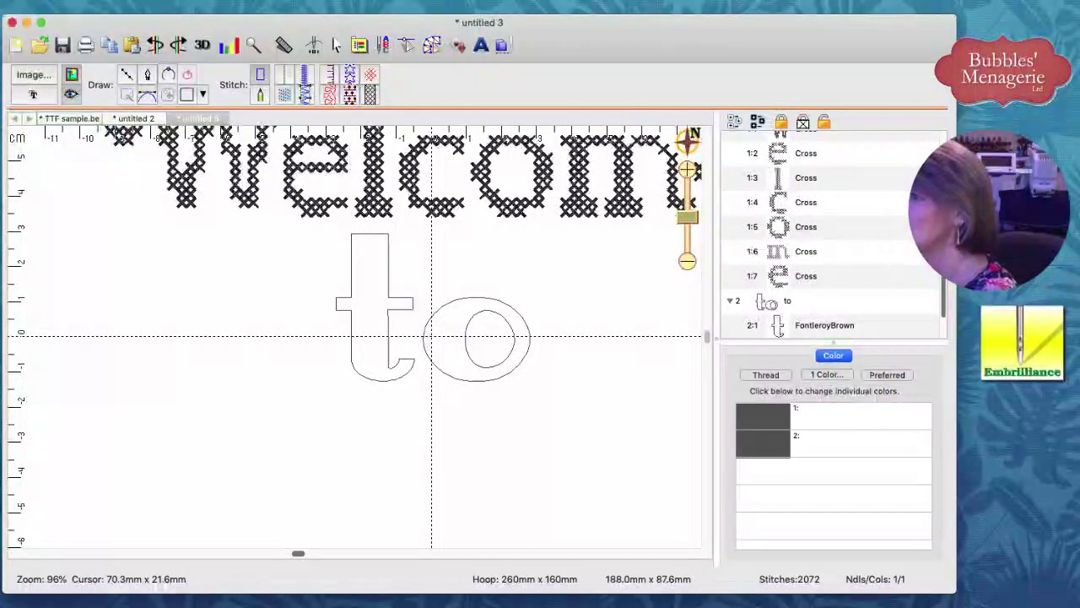
pyautogui.scroll(2, 831, 236)
pyautogui.click(759, 143)
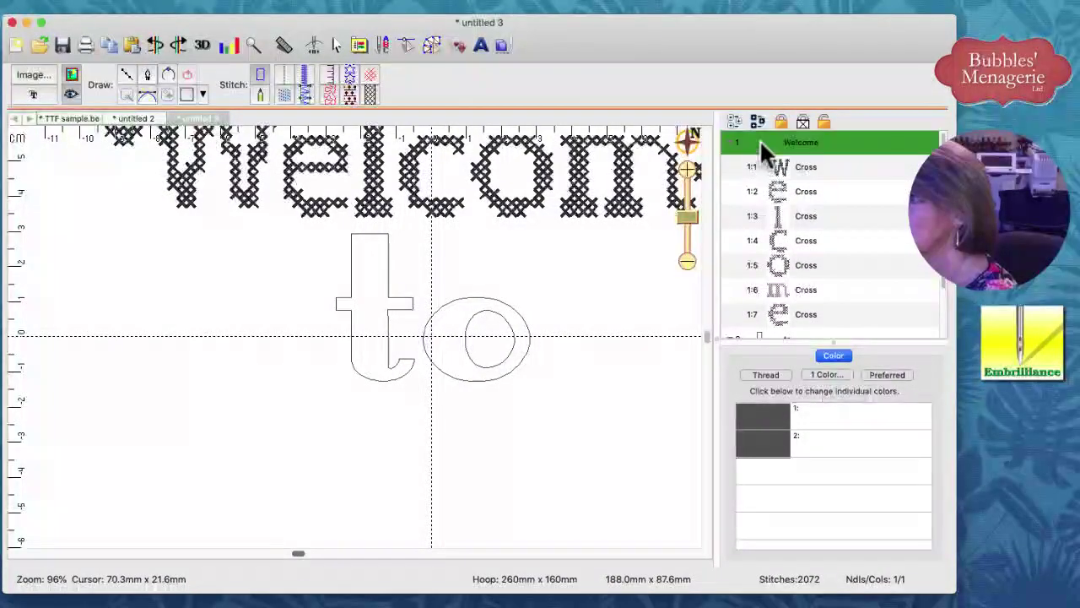
pyautogui.click(781, 360)
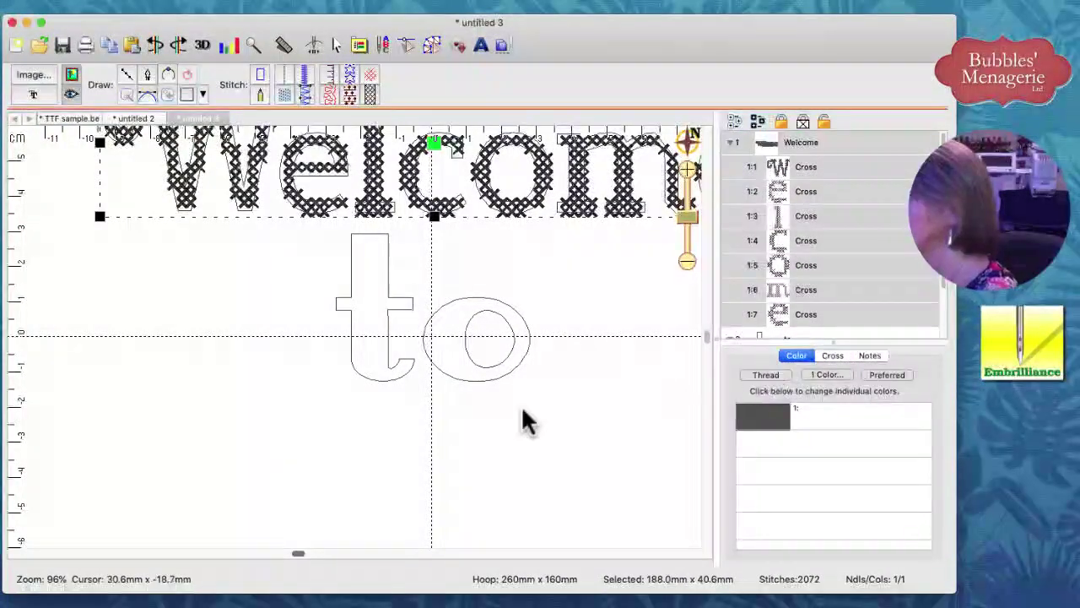
pyautogui.click(751, 419)
pyautogui.click(751, 419)
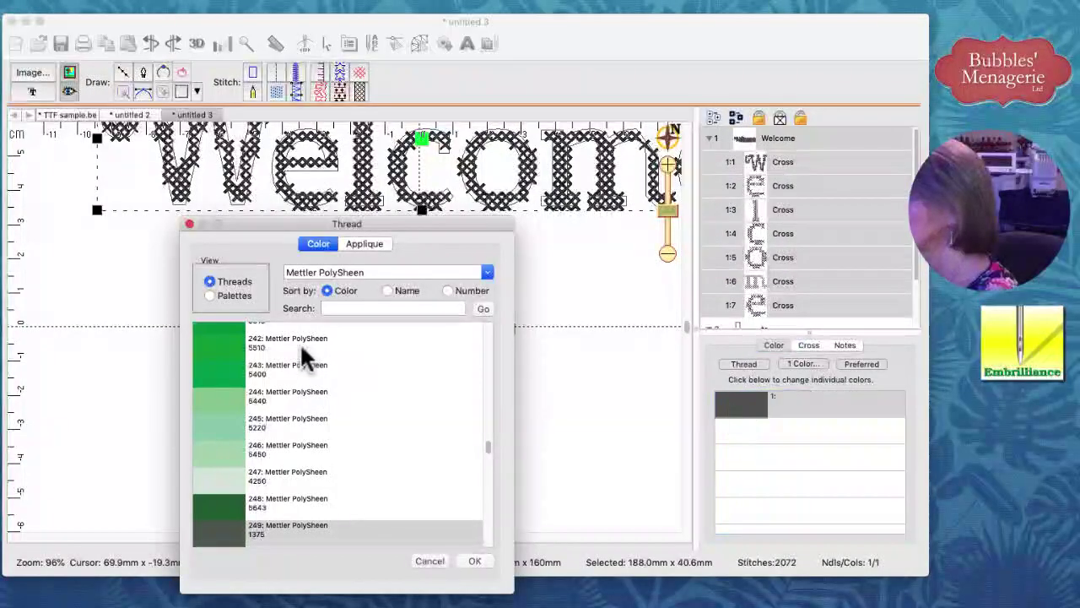
pyautogui.click(240, 361)
pyautogui.scroll(-3, 481, 545)
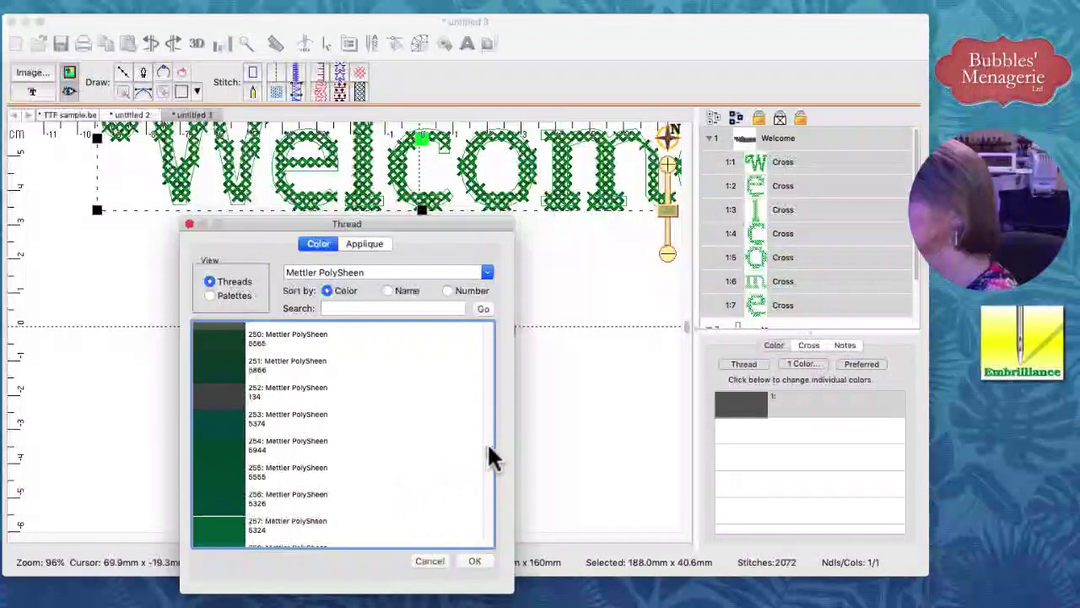
pyautogui.moveTo(490, 450); pyautogui.dragTo(490, 426)
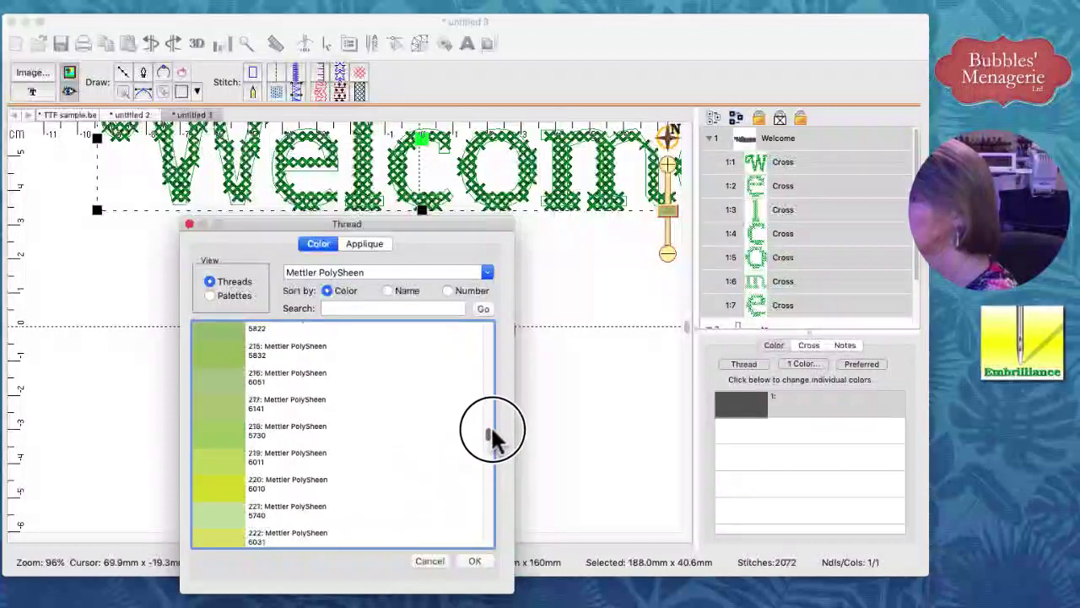
pyautogui.click(232, 432)
pyautogui.click(475, 560)
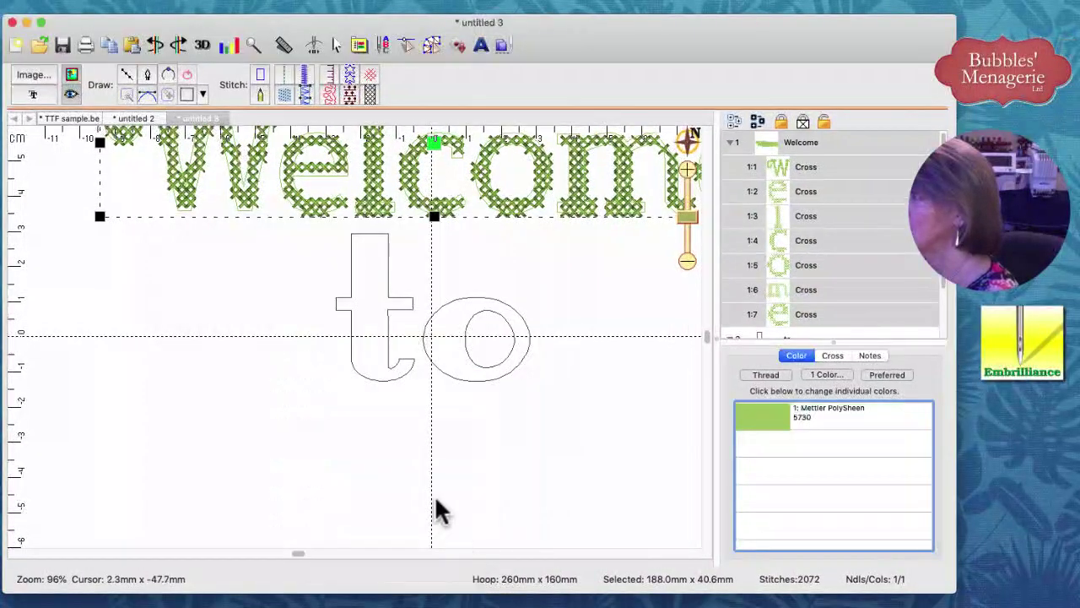
pyautogui.click(397, 429)
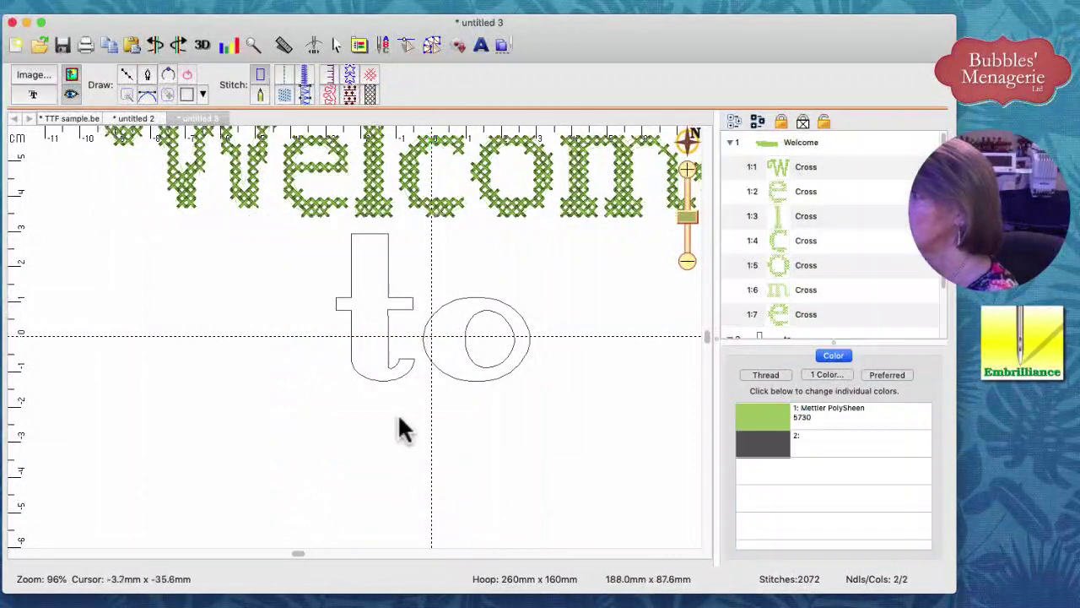
# Raise the two lower corner points of the left half of the t's crossbar slightly to even its thickness.
pyautogui.click(392, 363)
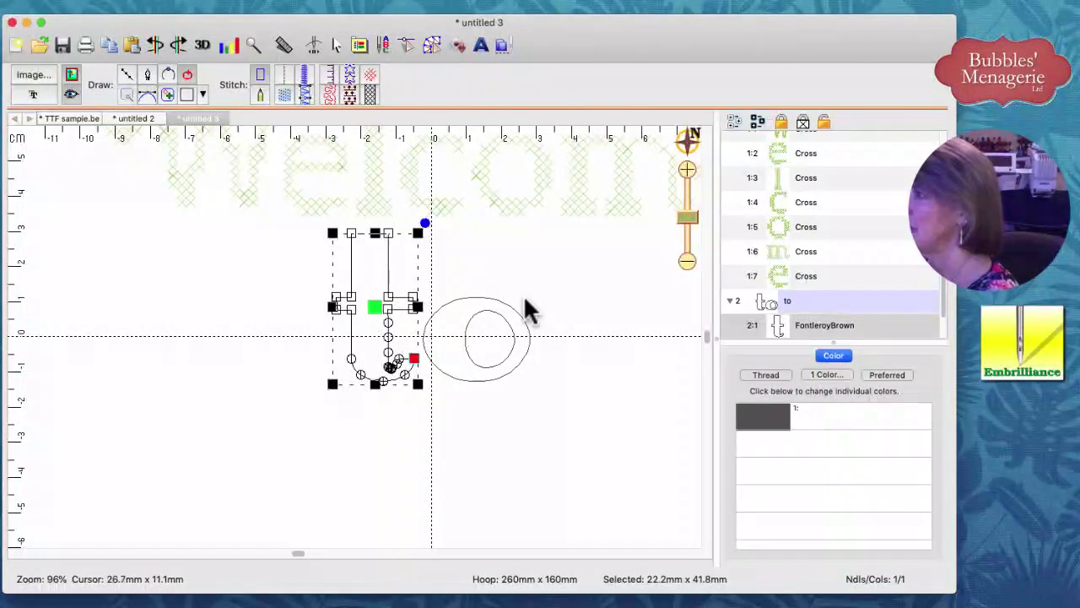
pyautogui.click(687, 218)
pyautogui.moveTo(687, 218); pyautogui.dragTo(687, 192)
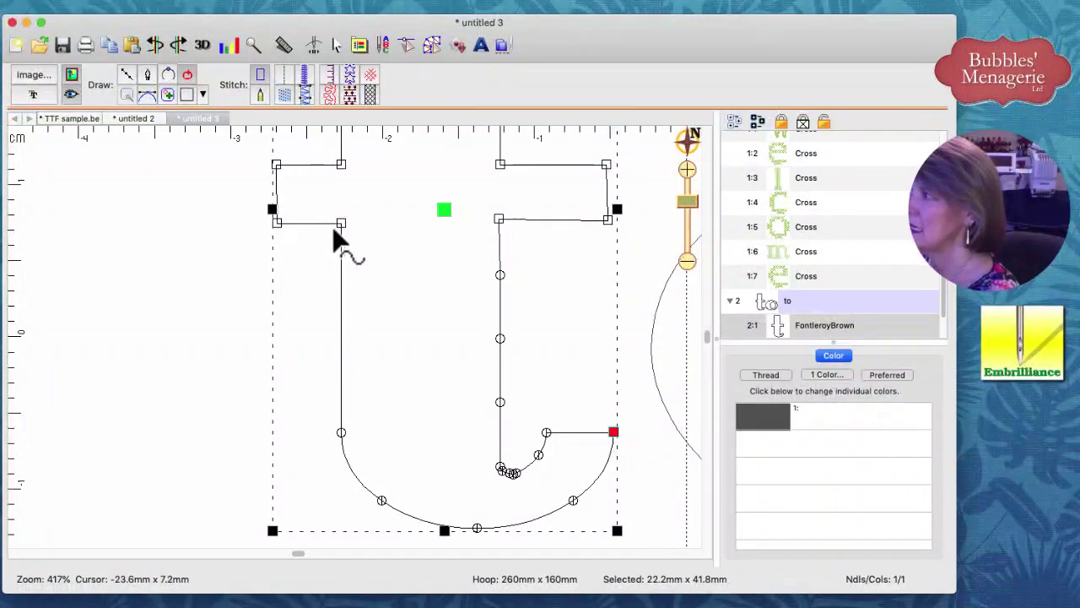
pyautogui.click(361, 228)
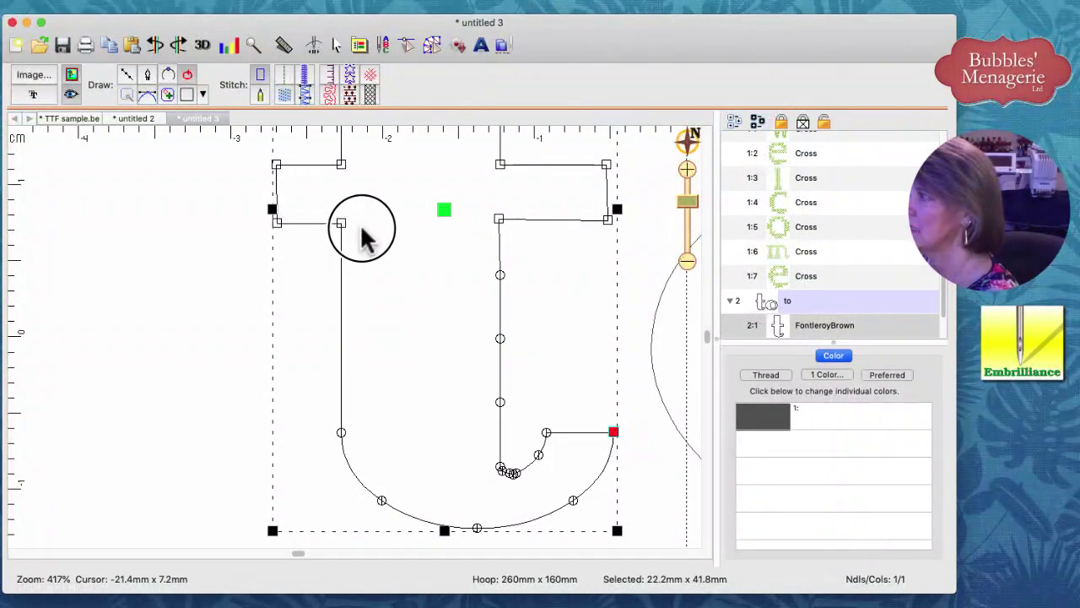
pyautogui.moveTo(362, 228); pyautogui.dragTo(278, 219)
pyautogui.click(277, 217)
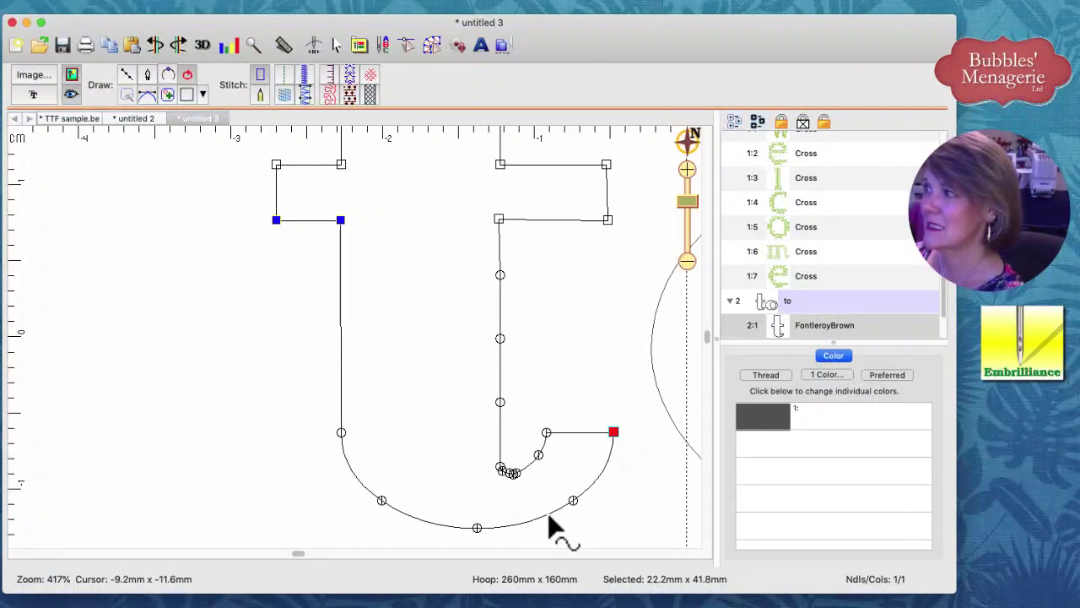
# Extend the t's bottom hook by moving its end points slightly to the right, making the letter about 23.7 mm wide, and deselect it.
pyautogui.moveTo(619, 434); pyautogui.dragTo(550, 543)
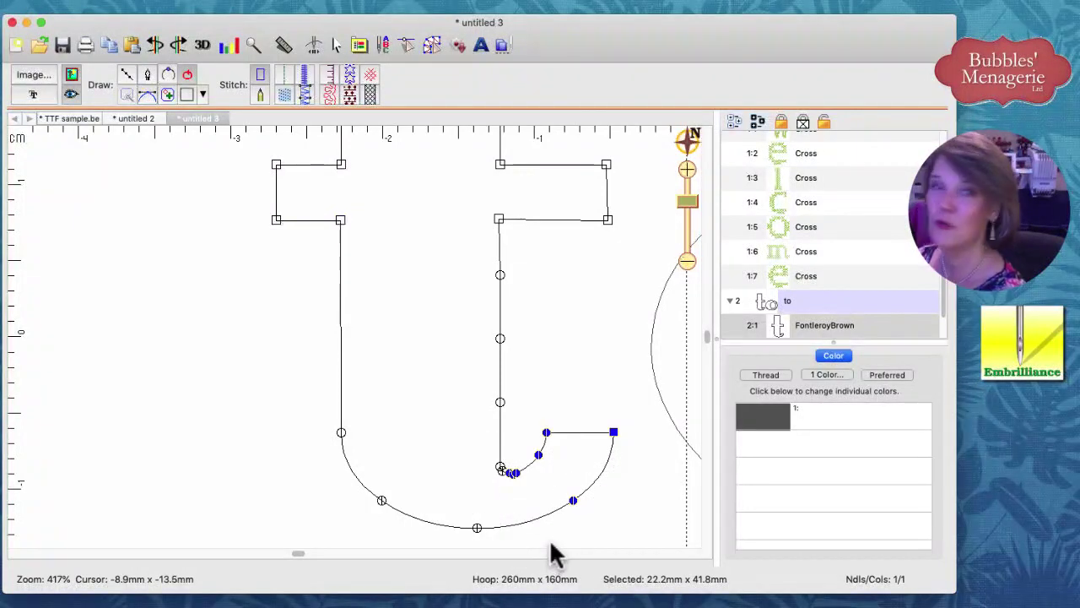
pyautogui.click(516, 269)
pyautogui.click(500, 277)
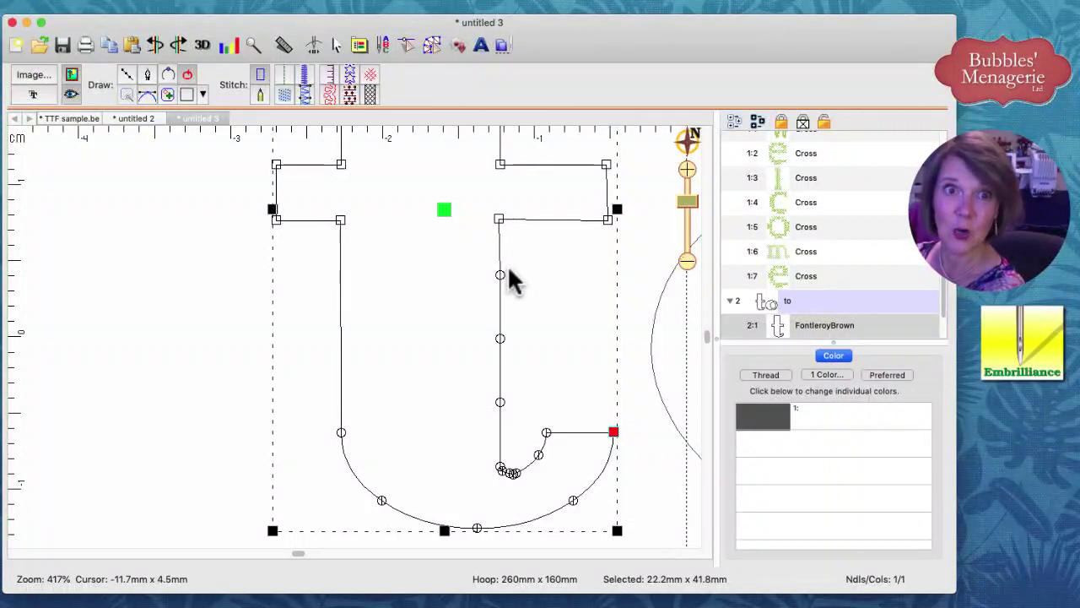
pyautogui.click(578, 373)
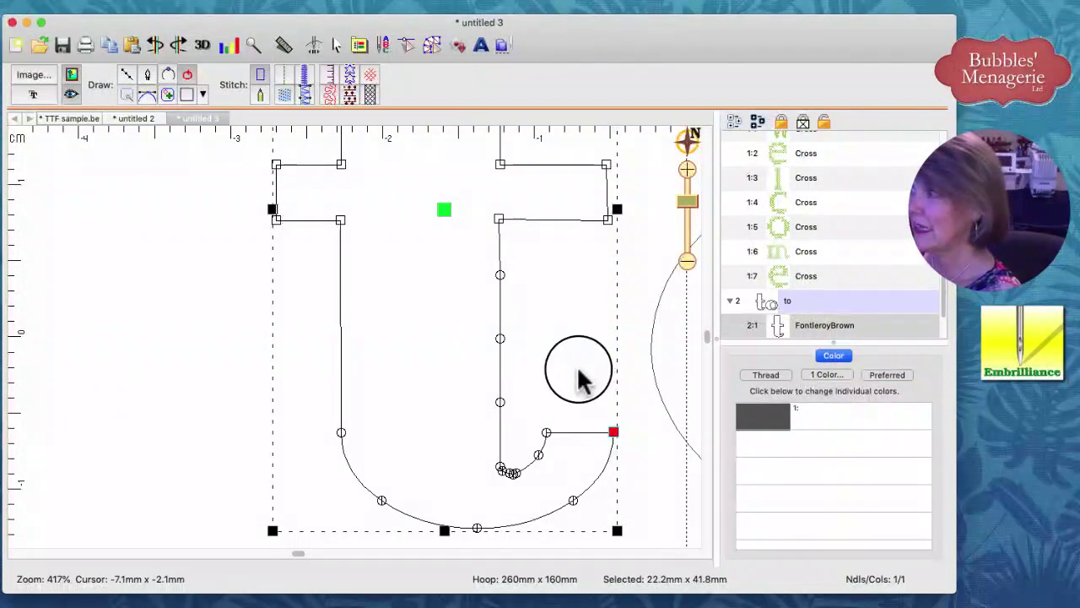
pyautogui.moveTo(578, 372)
pyautogui.mouseDown()
pyautogui.moveTo(518, 438)
pyautogui.moveTo(502, 499)
pyautogui.moveTo(513, 541)
pyautogui.moveTo(590, 525)
pyautogui.moveTo(634, 427)
pyautogui.mouseUp()
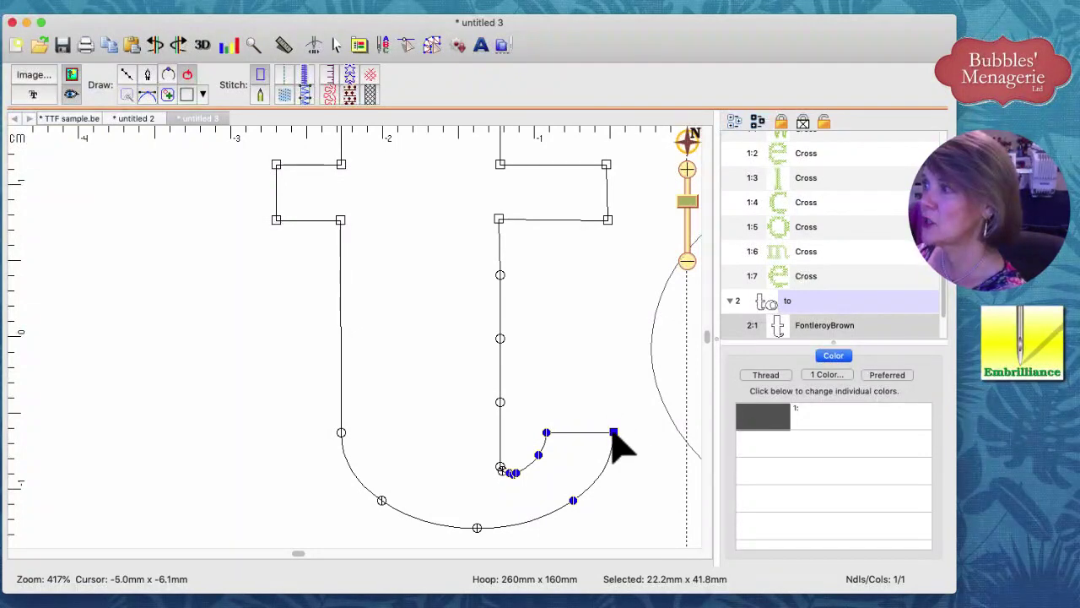
pyautogui.moveTo(614, 432); pyautogui.dragTo(639, 435)
pyautogui.click(536, 439)
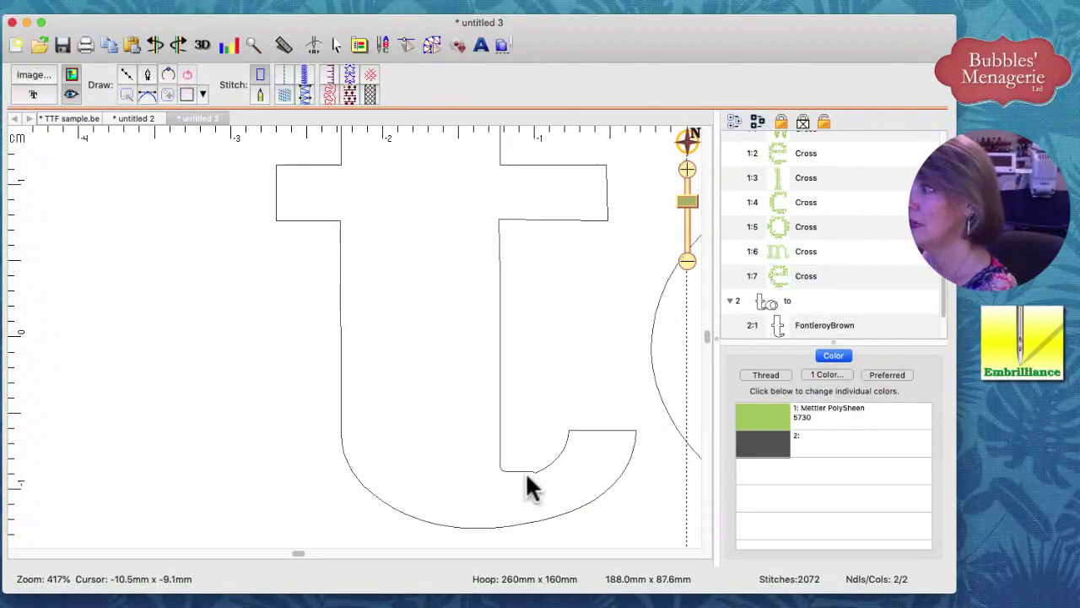
# Delete the clustered extra points inside the t's hook, bend the remaining segment into a smooth curve, and deselect the letter.
pyautogui.click(532, 474)
pyautogui.moveTo(533, 474)
pyautogui.mouseDown()
pyautogui.moveTo(540, 481)
pyautogui.moveTo(535, 446)
pyautogui.moveTo(526, 489)
pyautogui.moveTo(546, 477)
pyautogui.mouseUp()
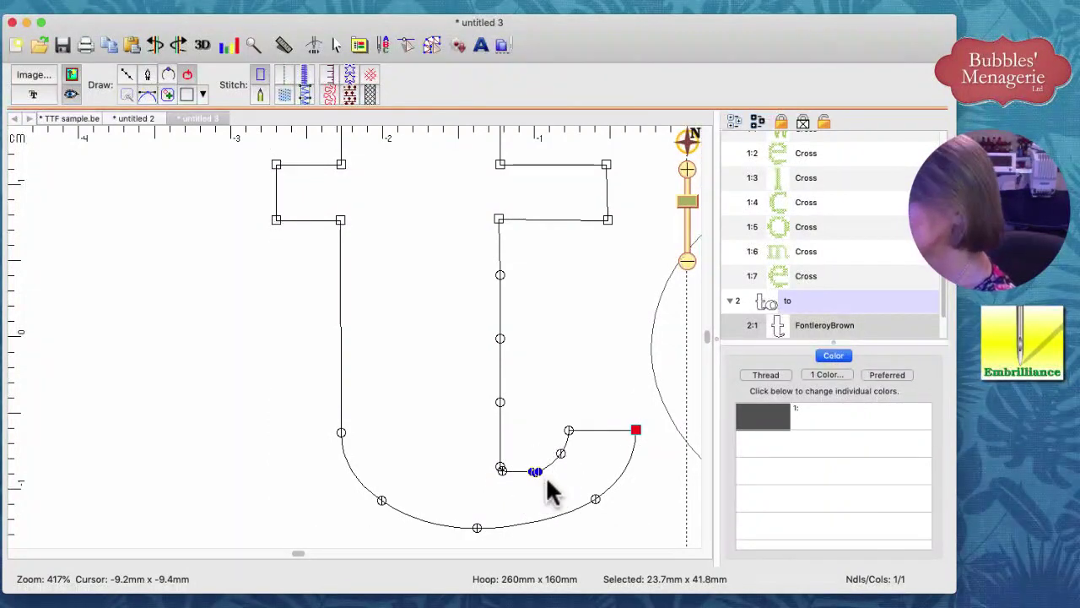
pyautogui.click(501, 469)
pyautogui.moveTo(511, 475)
pyautogui.mouseDown()
pyautogui.moveTo(501, 469)
pyautogui.moveTo(524, 483)
pyautogui.moveTo(521, 495)
pyautogui.mouseUp()
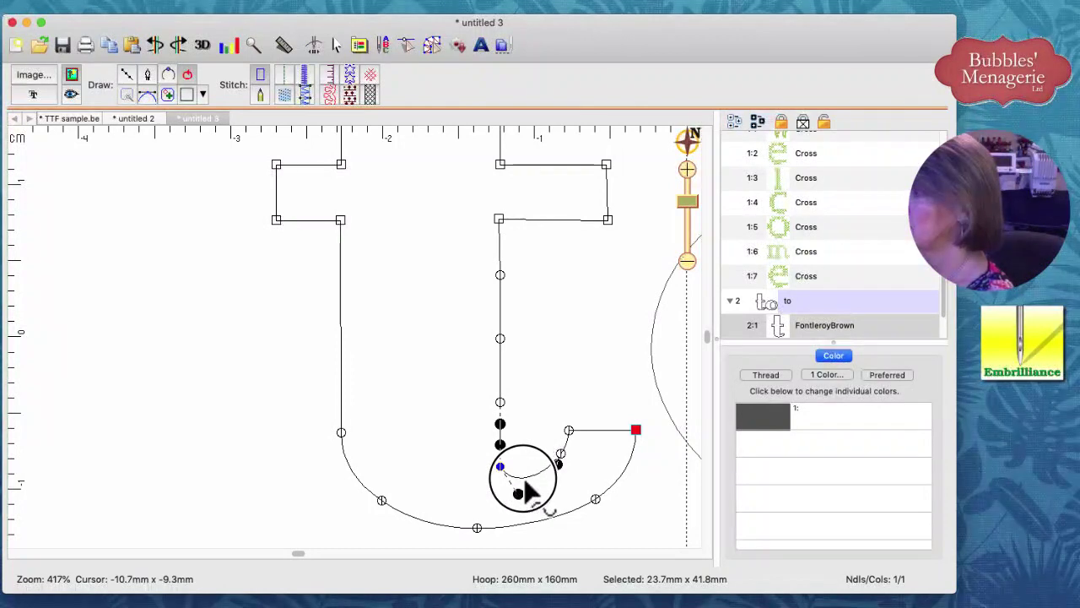
pyautogui.click(566, 470)
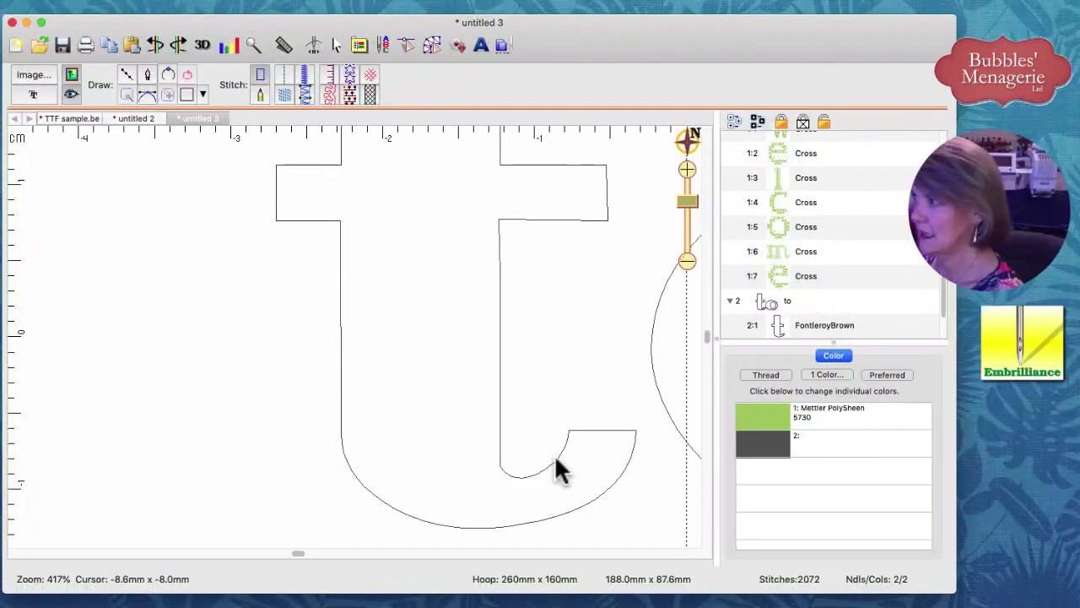
# Raise the flat tip of the t's hook slightly by moving its two end points up, and deselect the letter.
pyautogui.click(558, 470)
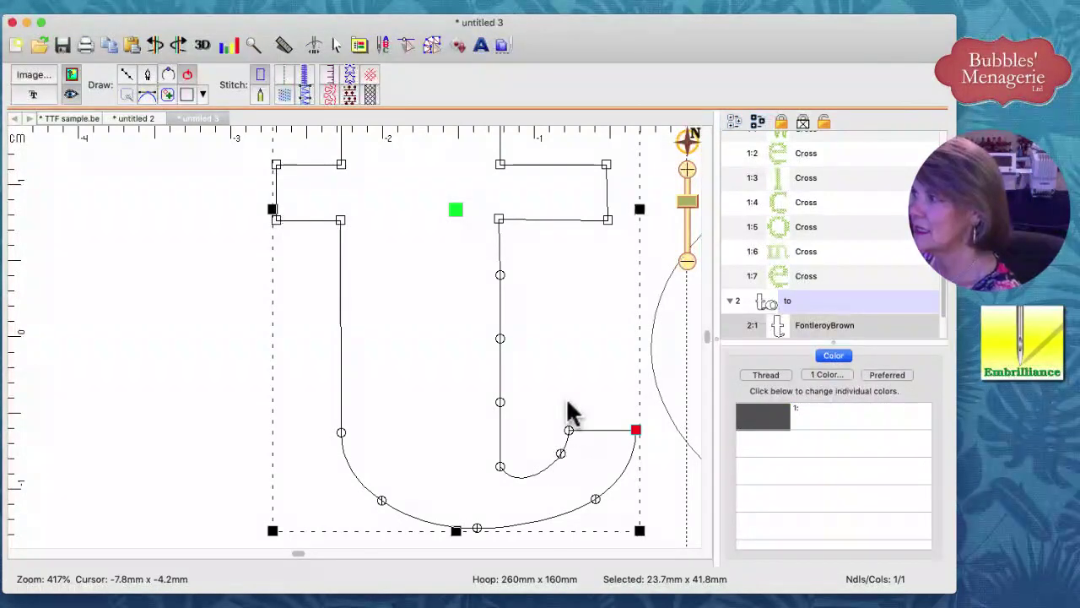
pyautogui.moveTo(566, 402); pyautogui.dragTo(652, 431)
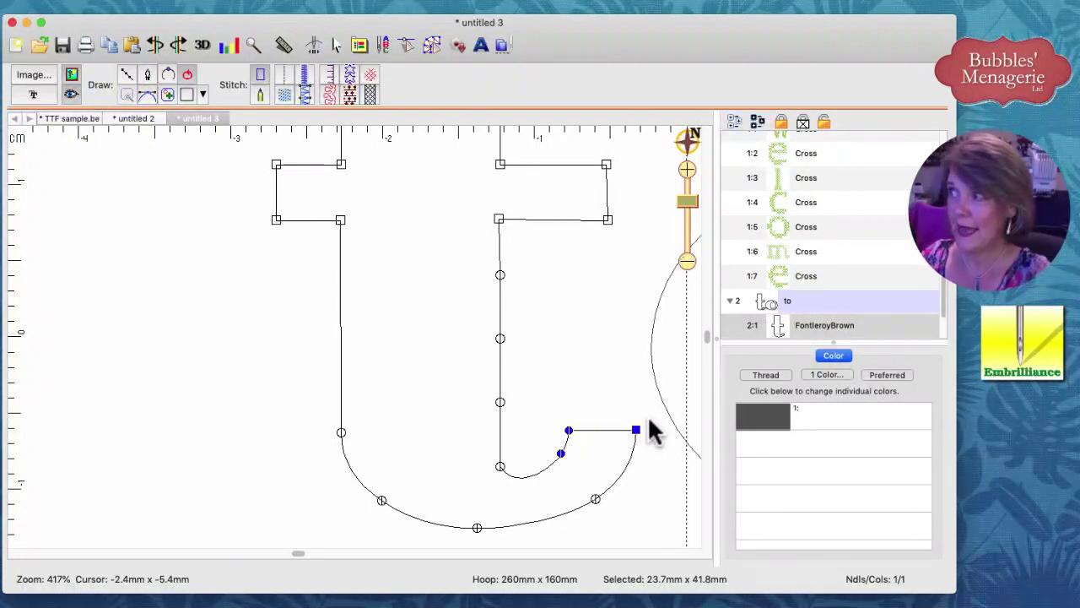
pyautogui.click(519, 376)
pyautogui.click(571, 446)
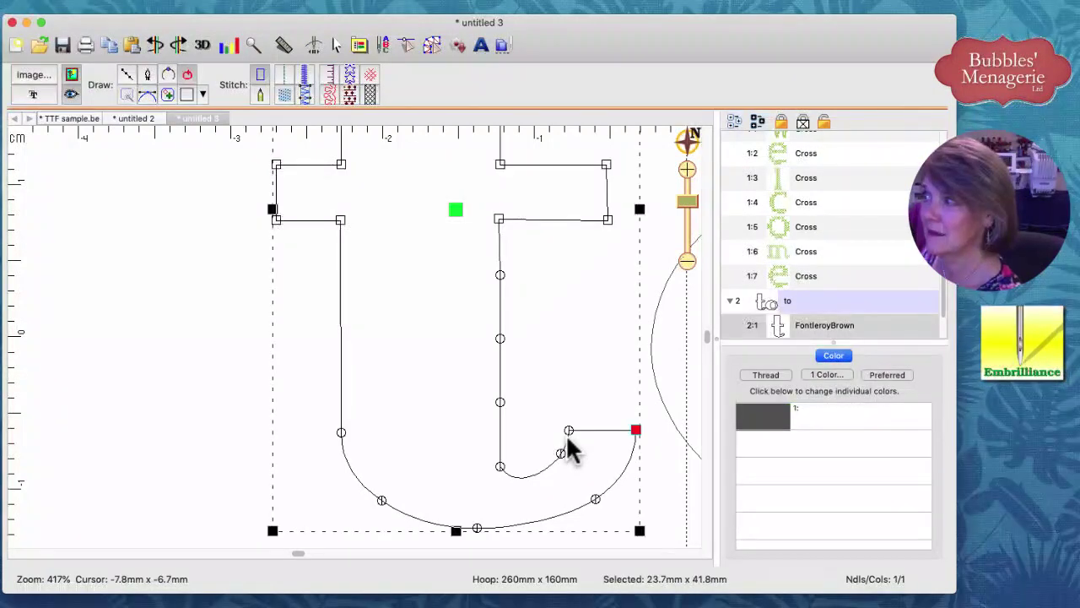
pyautogui.moveTo(594, 412); pyautogui.dragTo(637, 424)
pyautogui.click(608, 372)
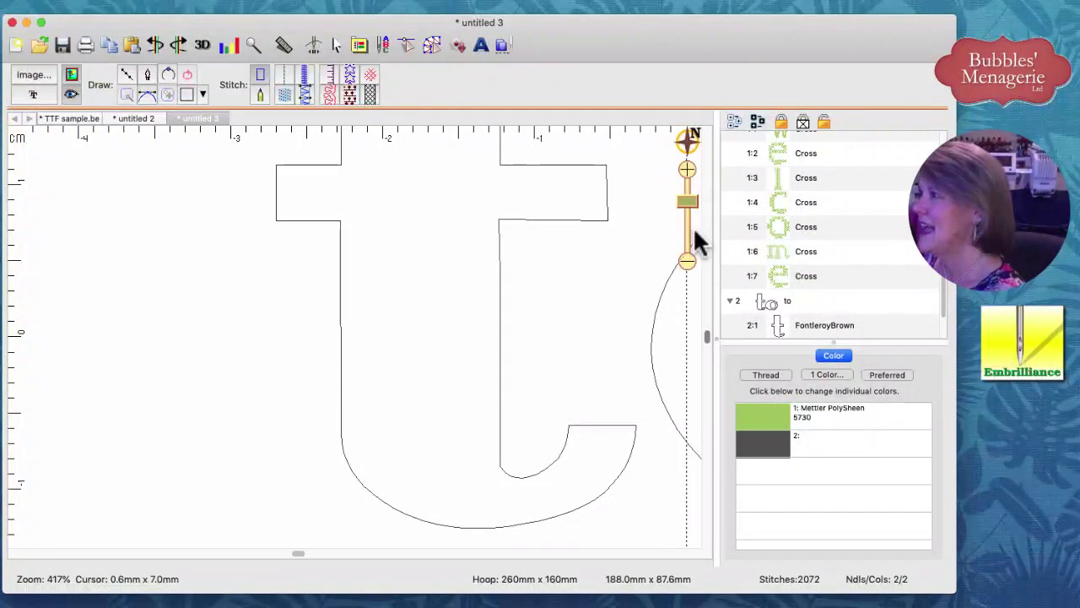
# Select the complete "to" lettering and convert both letters to fill stitches.
pyautogui.moveTo(690, 206); pyautogui.dragTo(691, 218)
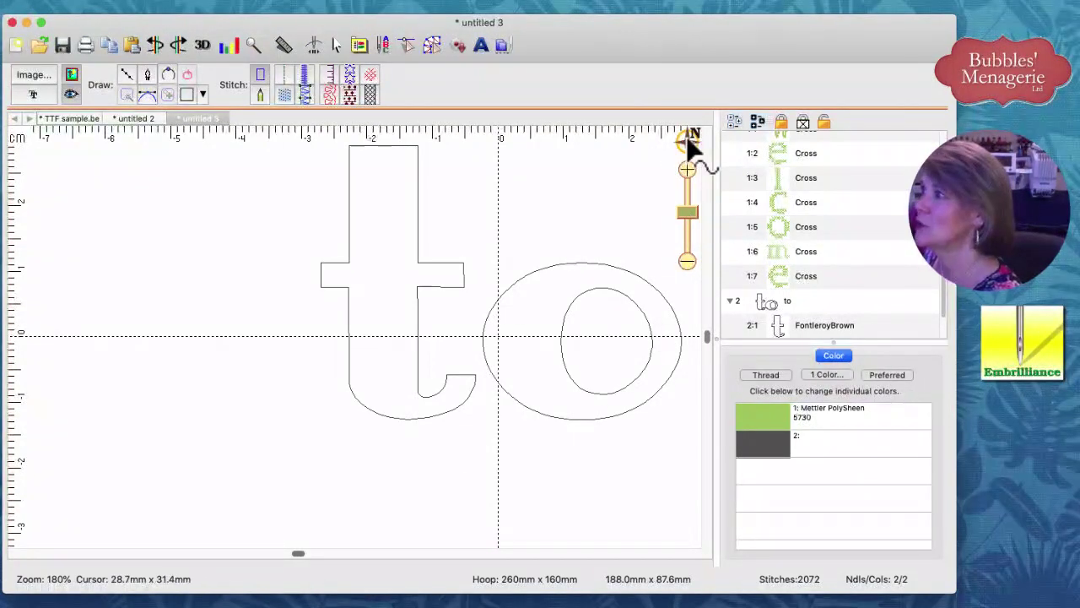
pyautogui.moveTo(693, 142)
pyautogui.moveTo(573, 201); pyautogui.dragTo(594, 203)
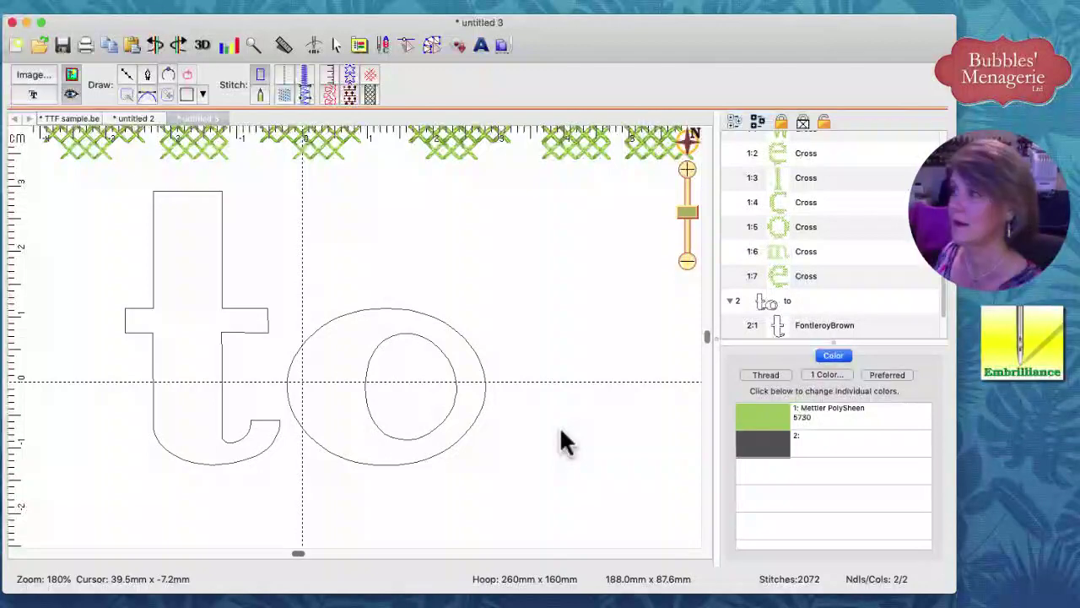
pyautogui.click(757, 301)
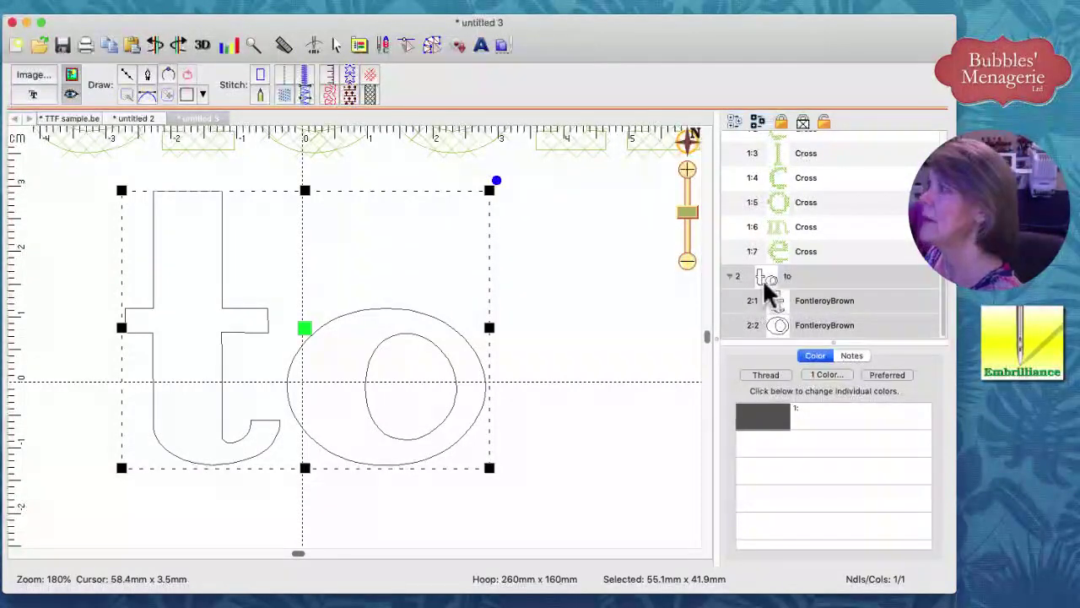
pyautogui.click(283, 95)
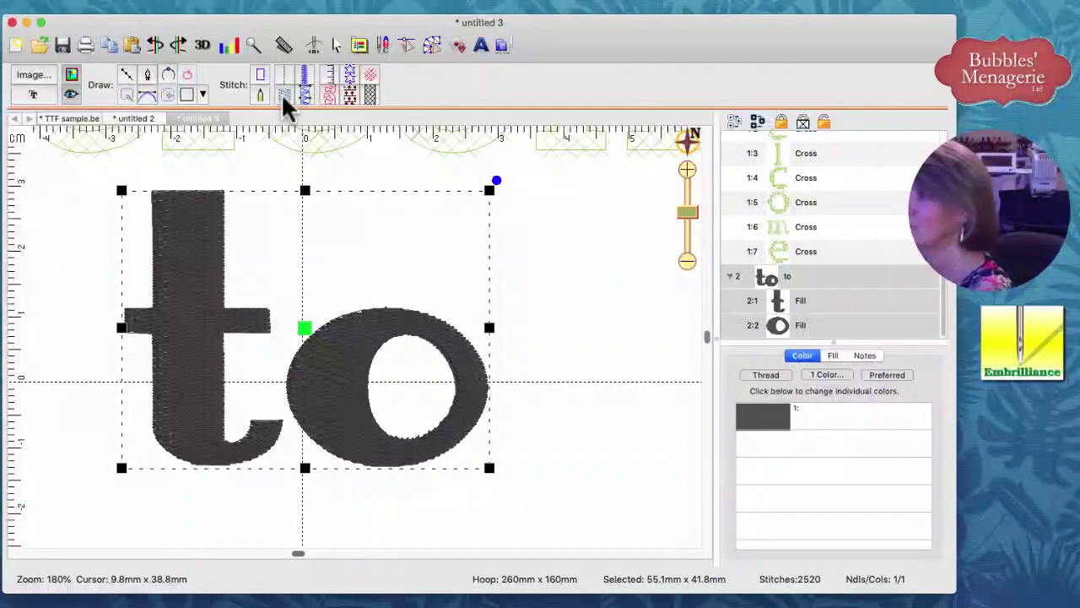
# Set the fill density of the "to" lettering to 15 pt, and raise it further to 22 pt.
pyautogui.click(828, 360)
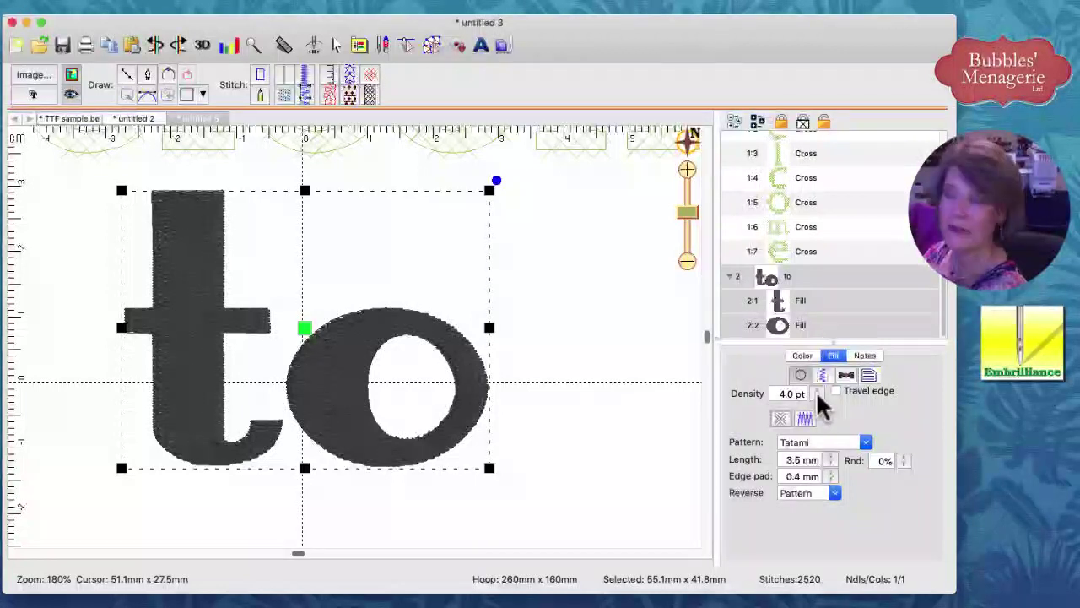
pyautogui.moveTo(817, 395); pyautogui.dragTo(819, 265)
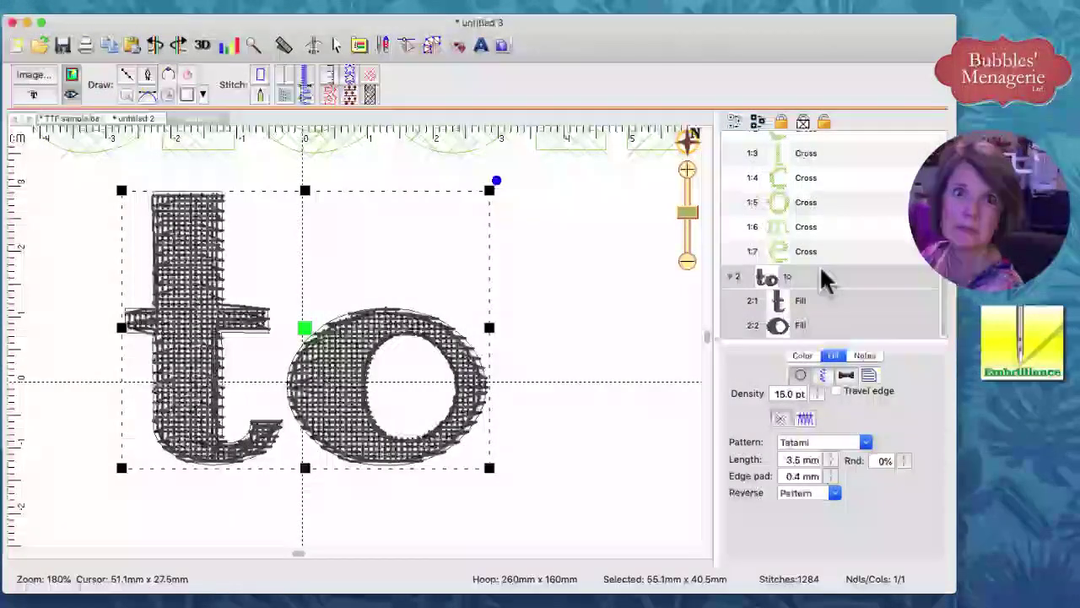
pyautogui.click(782, 392)
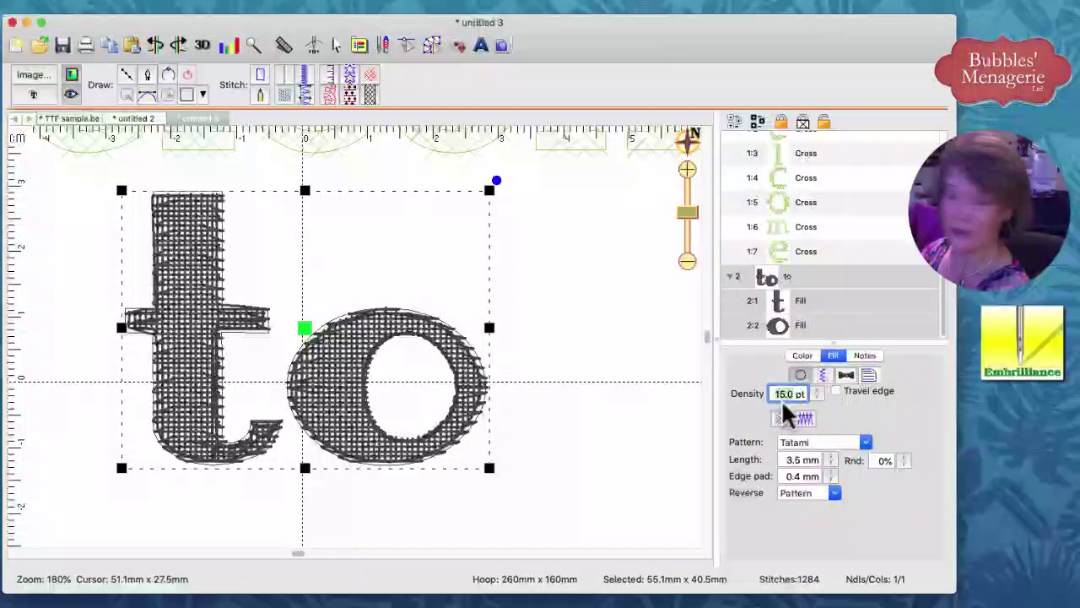
pyautogui.press('Return')
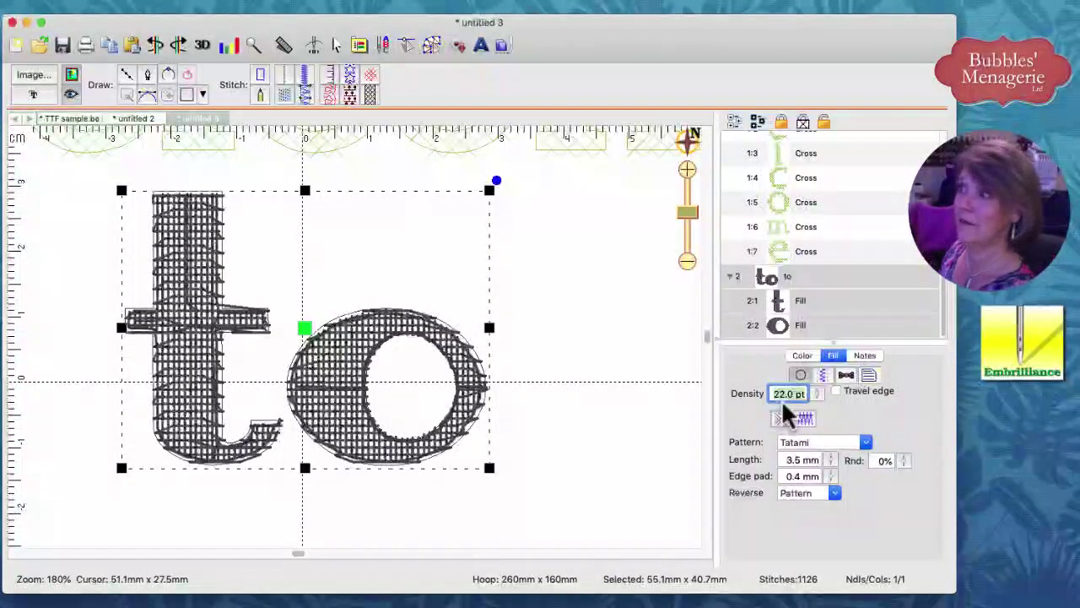
# Try the Travel edge option on the "to" fill and turn it off again.
pyautogui.click(834, 392)
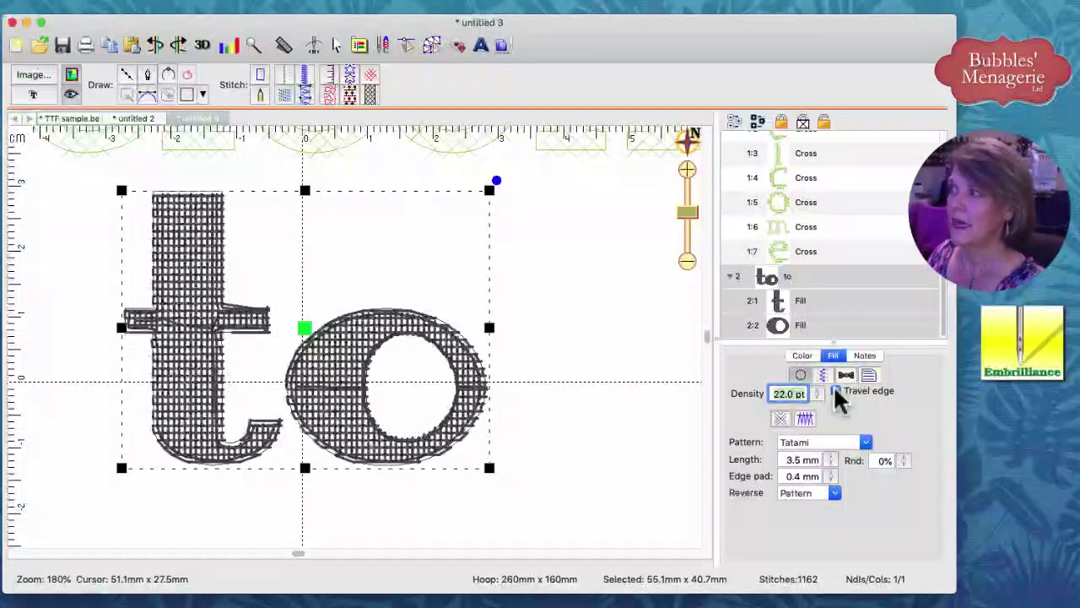
pyautogui.click(835, 390)
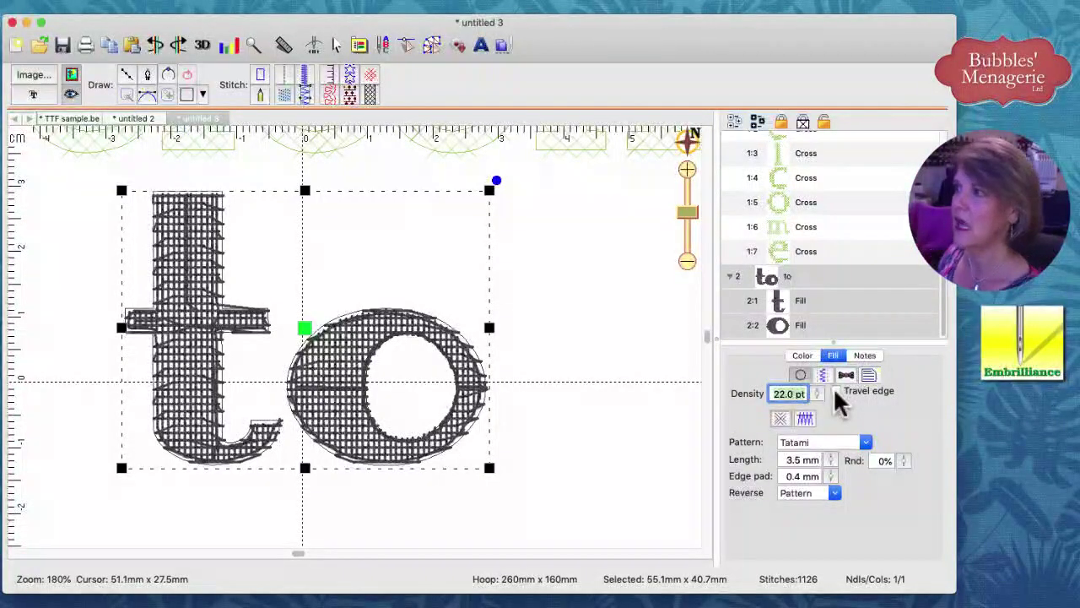
# Turn off the Perpendicular and Contour underlay of the "to" lettering.
pyautogui.click(821, 374)
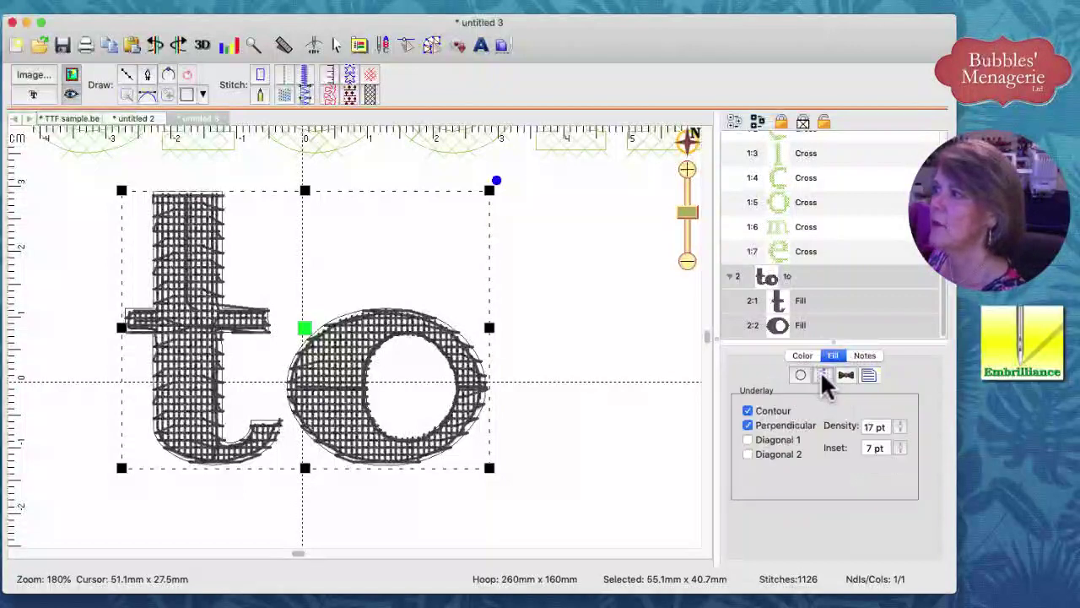
pyautogui.click(748, 424)
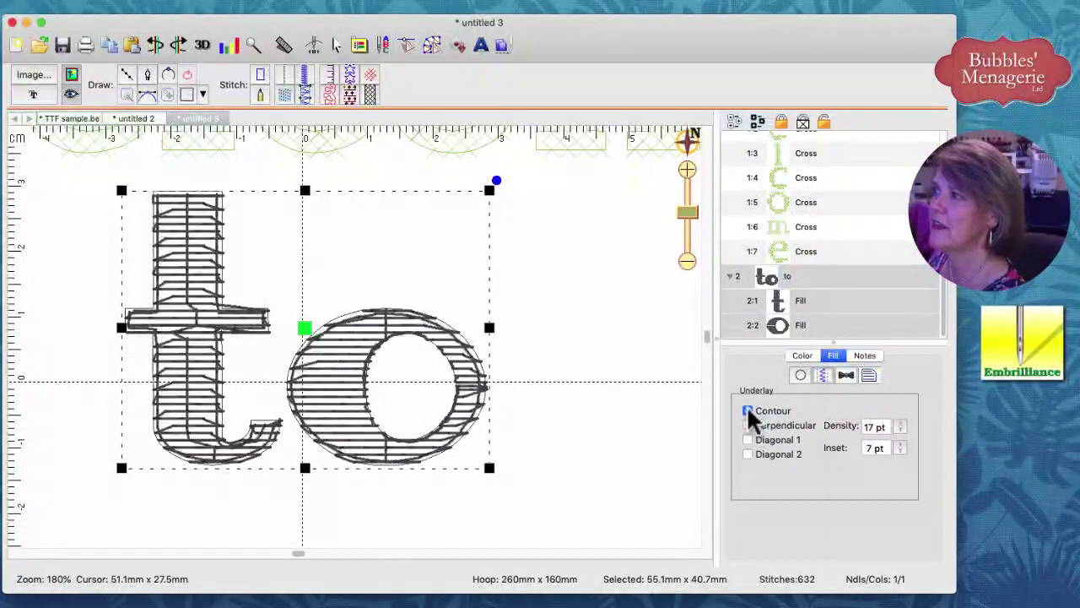
pyautogui.click(748, 411)
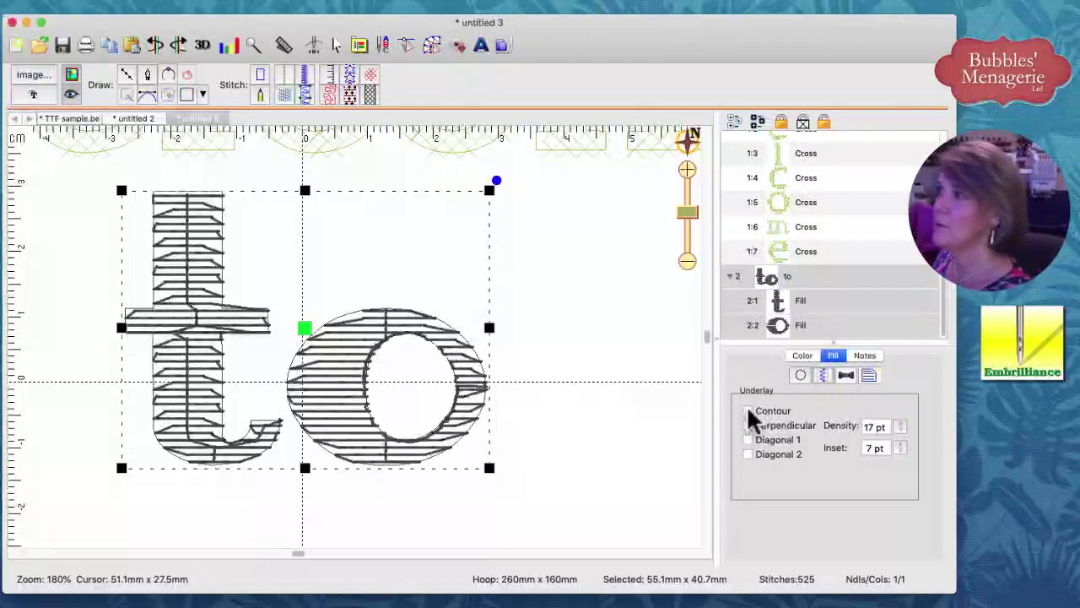
# Try Travel edge on the "to" fill without underlay, turn it off again and deselect the lettering.
pyautogui.click(797, 377)
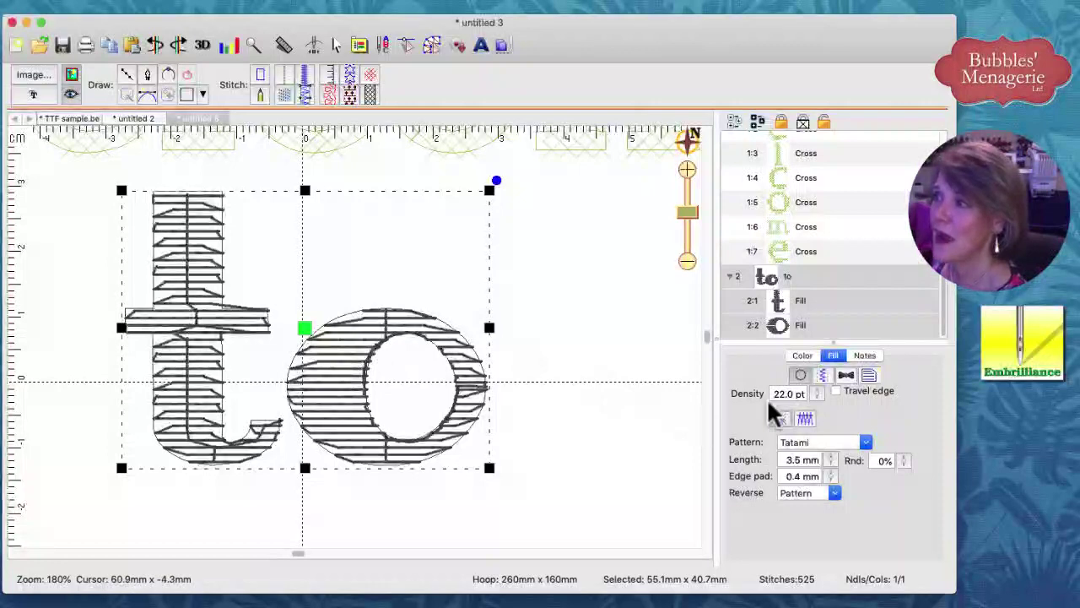
pyautogui.click(835, 391)
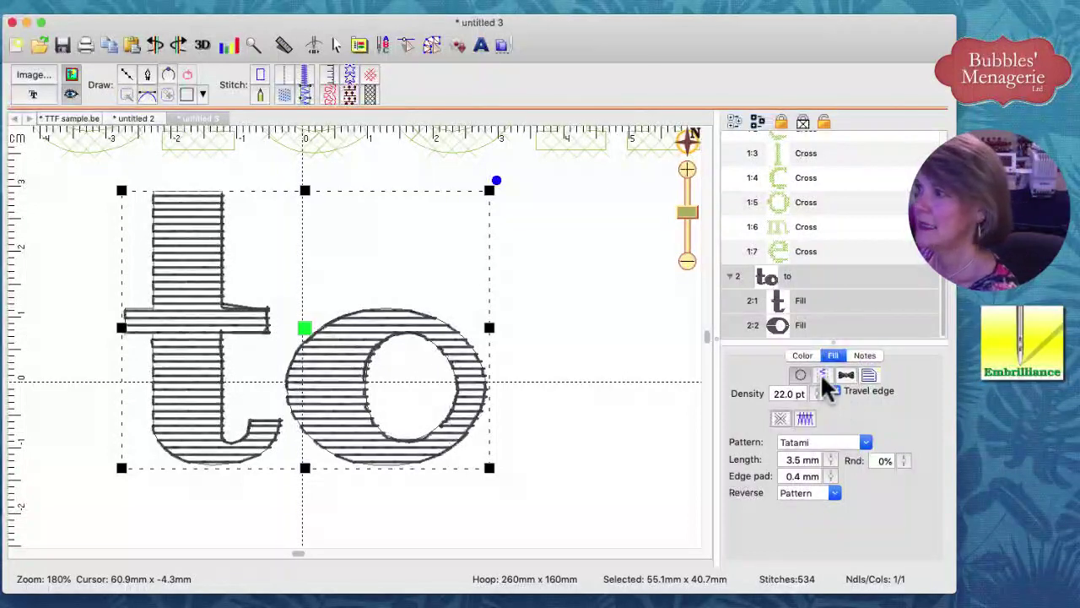
pyautogui.click(835, 391)
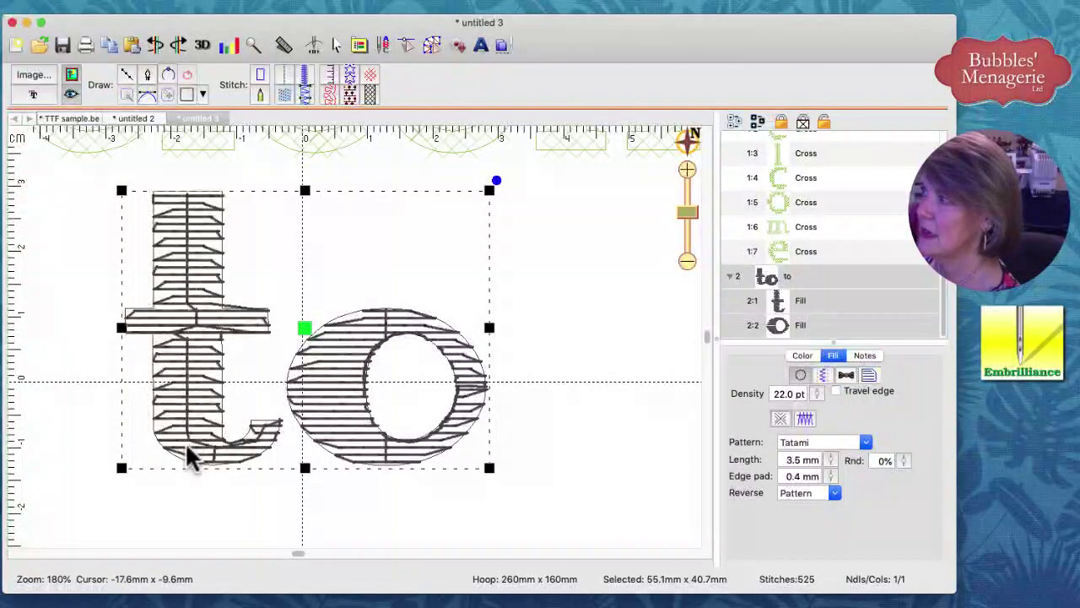
pyautogui.click(275, 248)
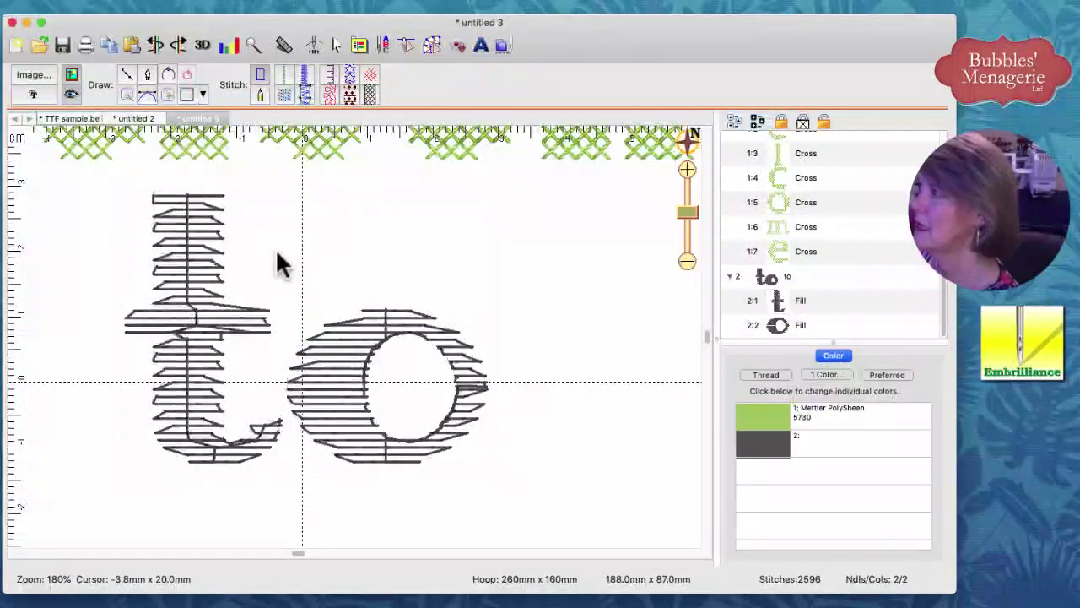
# Move the t's stitch start point to the stem's upper-right corner and its end point to the bottom of the curve.
pyautogui.click(190, 244)
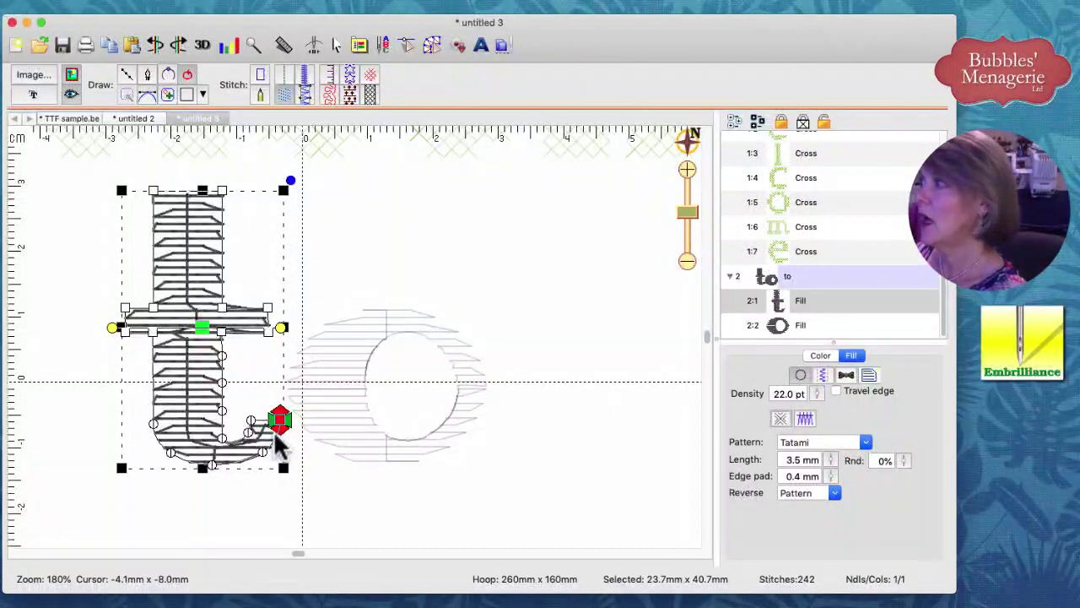
pyautogui.moveTo(285, 436)
pyautogui.mouseDown()
pyautogui.moveTo(140, 441)
pyautogui.moveTo(133, 313)
pyautogui.moveTo(183, 224)
pyautogui.moveTo(222, 208)
pyautogui.moveTo(224, 258)
pyautogui.mouseUp()
pyautogui.moveTo(220, 407)
pyautogui.mouseDown()
pyautogui.moveTo(281, 432)
pyautogui.moveTo(285, 470)
pyautogui.moveTo(196, 479)
pyautogui.moveTo(145, 385)
pyautogui.moveTo(150, 193)
pyautogui.mouseUp()
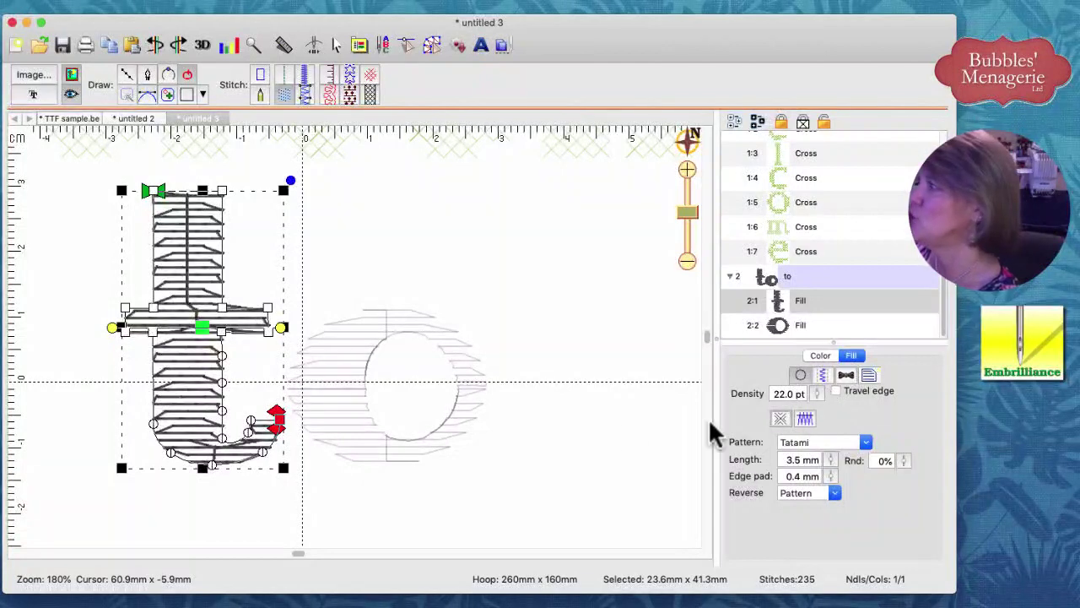
pyautogui.moveTo(278, 422)
pyautogui.mouseDown()
pyautogui.moveTo(262, 502)
pyautogui.moveTo(212, 509)
pyautogui.mouseUp()
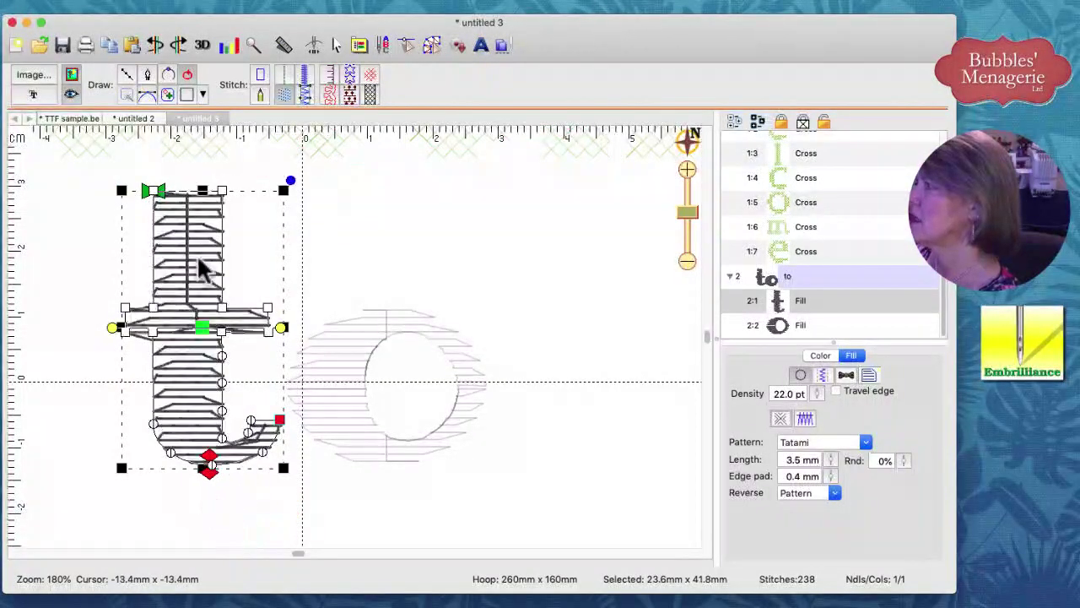
pyautogui.moveTo(156, 191); pyautogui.dragTo(231, 192)
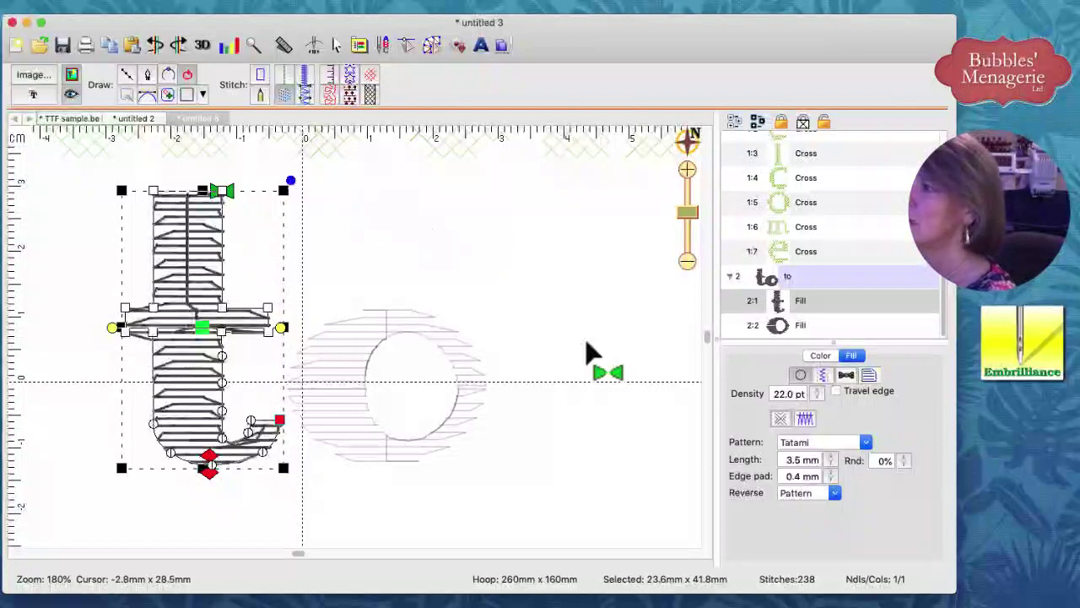
# Turn on Travel edge for the t's fill and set its stitch length to 2.9 mm.
pyautogui.click(836, 390)
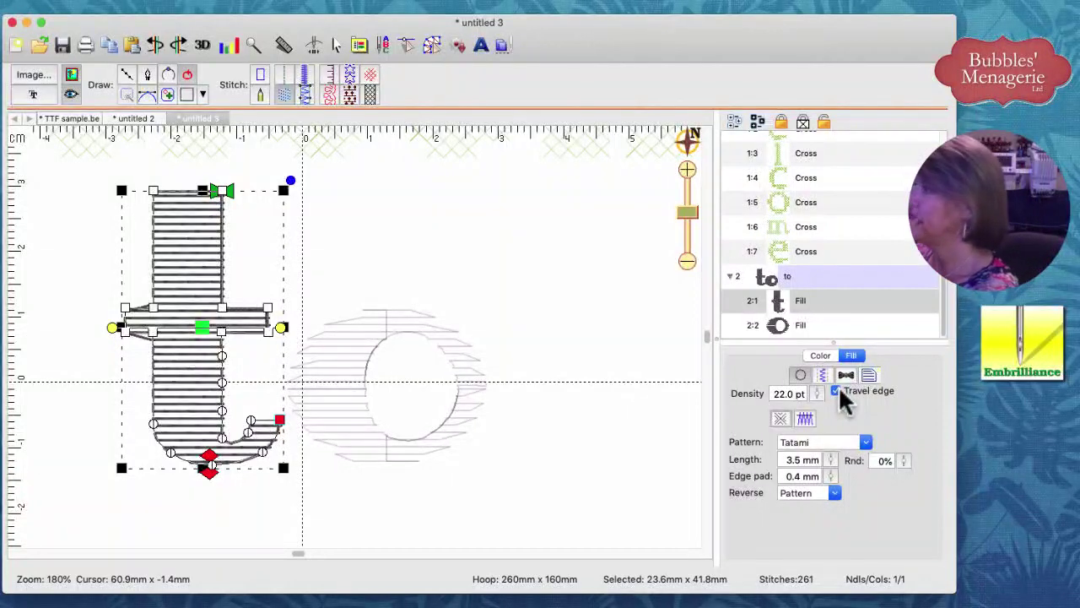
pyautogui.click(135, 346)
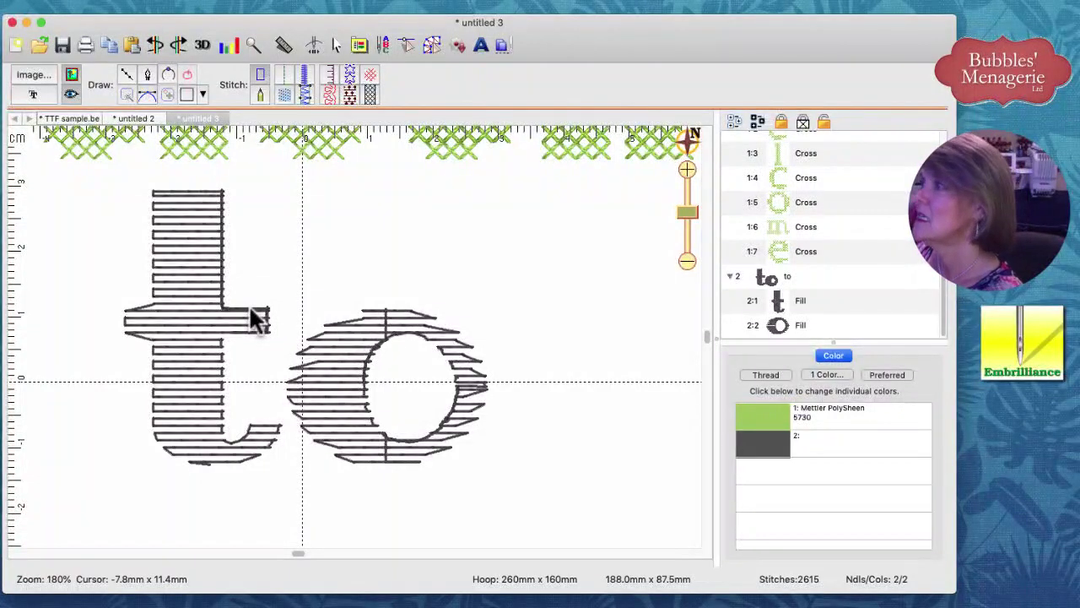
pyautogui.click(157, 311)
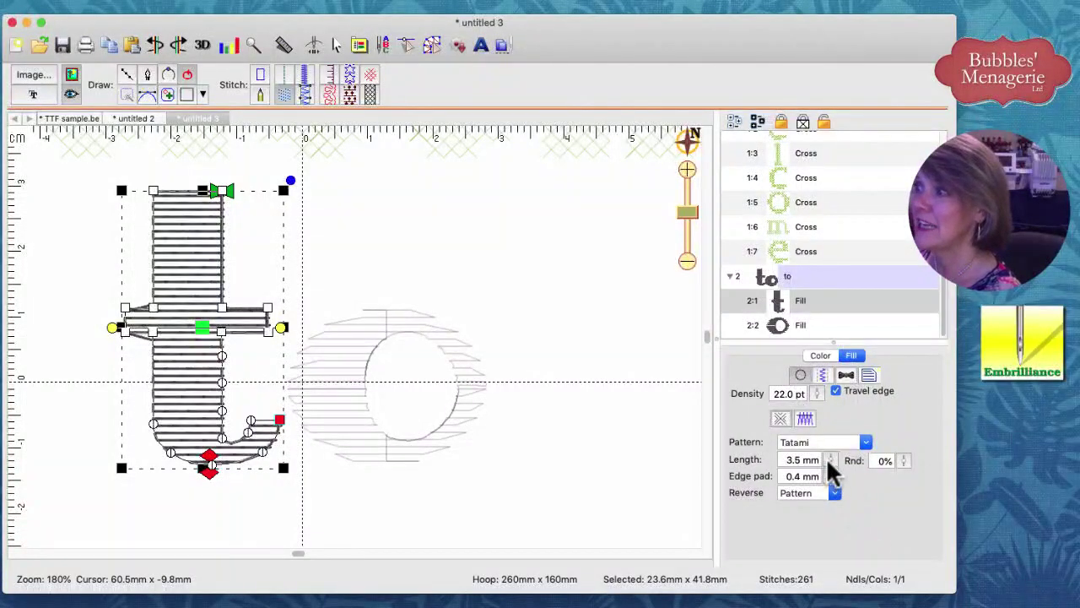
pyautogui.moveTo(829, 466); pyautogui.dragTo(832, 475)
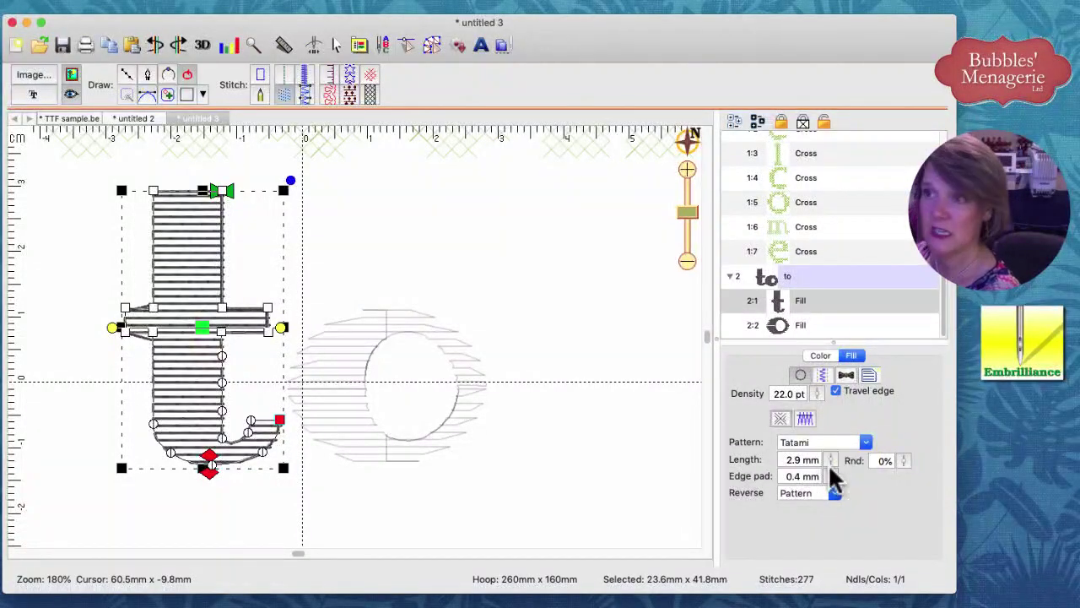
# Lower the two bottom points at the left end of the t's crossbar slightly.
pyautogui.doubleClick(154, 336)
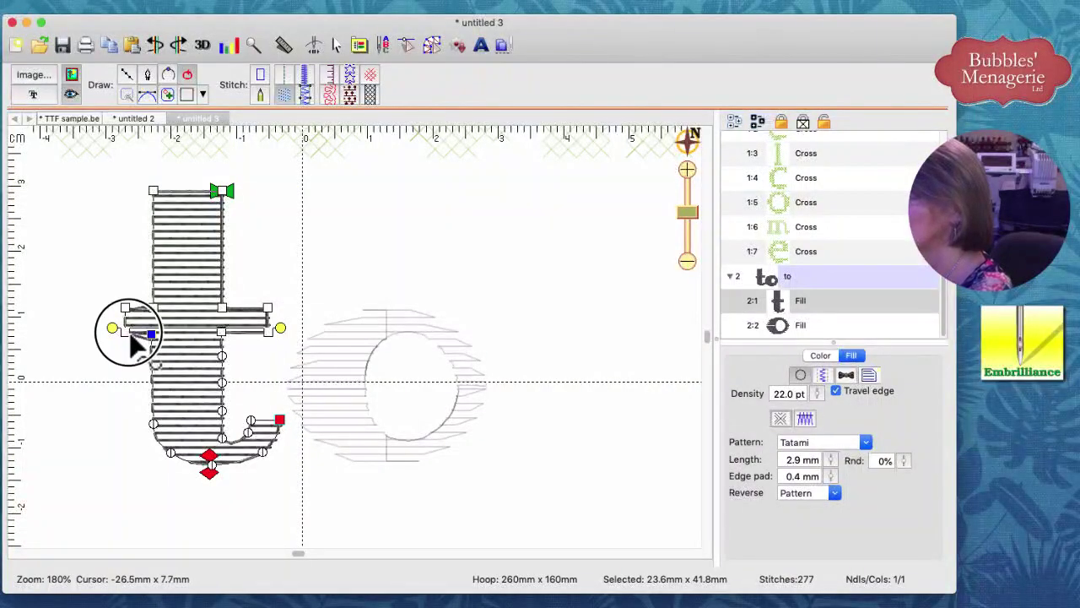
pyautogui.click(126, 335)
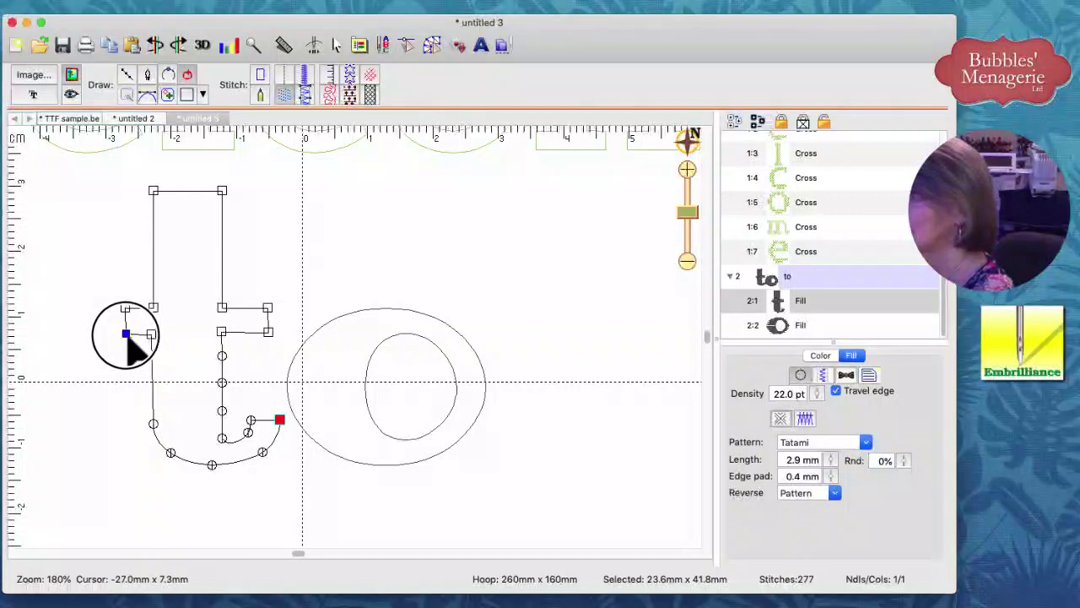
# Try fill densities of 22.3 pt and 21 pt on the t, and set it to 20 pt.
pyautogui.click(789, 394)
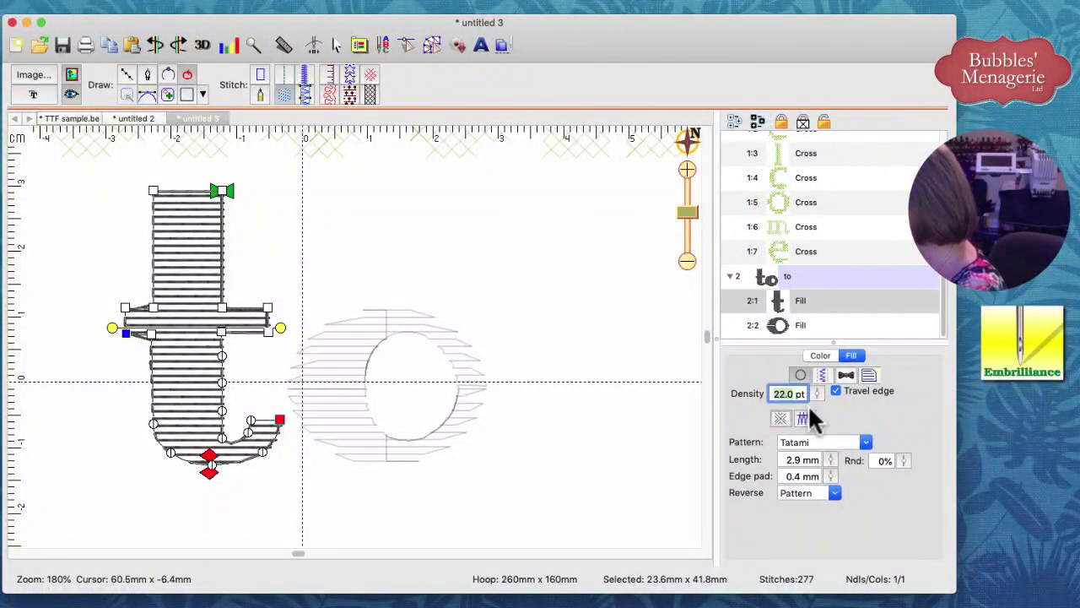
pyautogui.write('22')
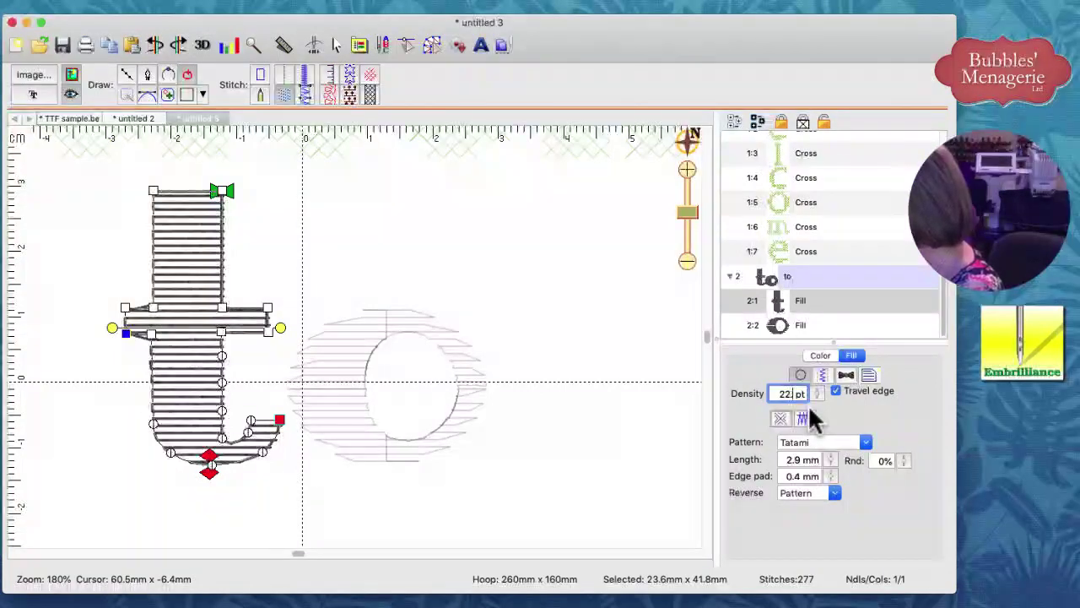
pyautogui.write('.3')
pyautogui.press('Return')
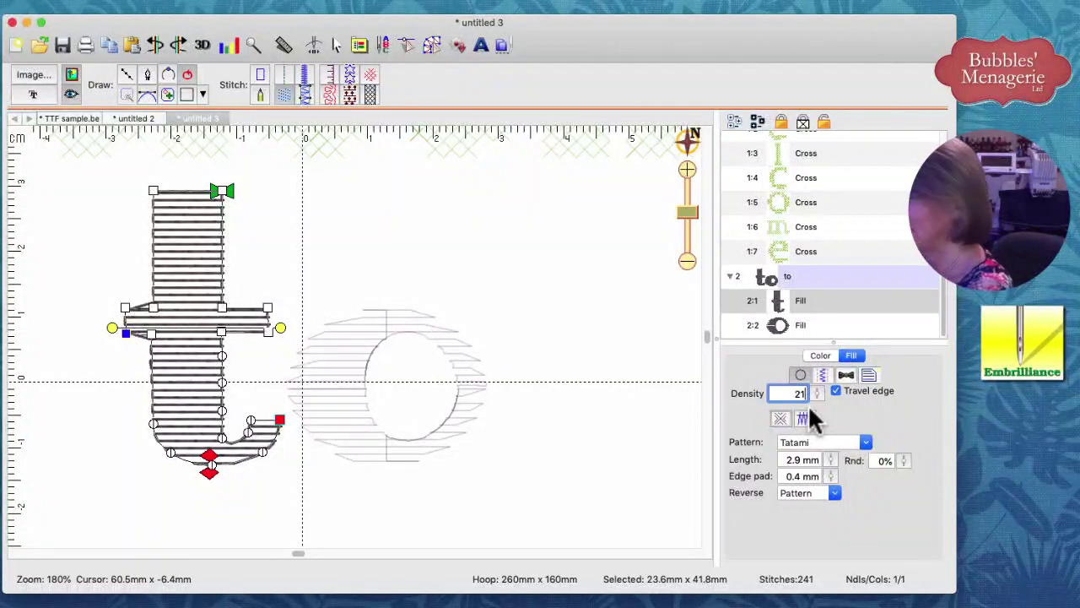
pyautogui.write('21')
pyautogui.press('Return')
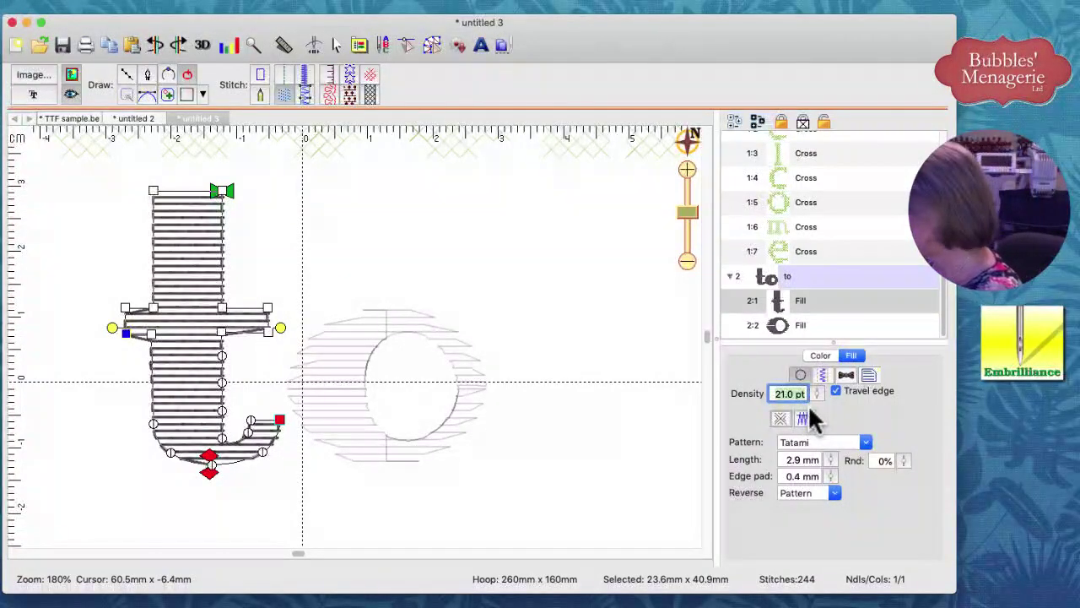
pyautogui.write('20')
pyautogui.press('Return')
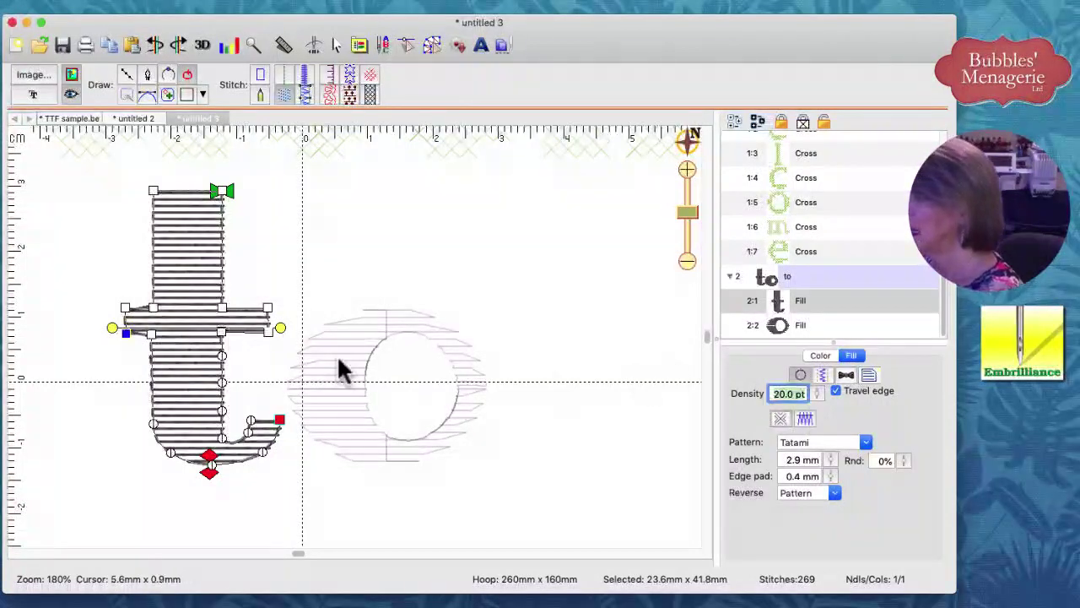
pyautogui.click(151, 336)
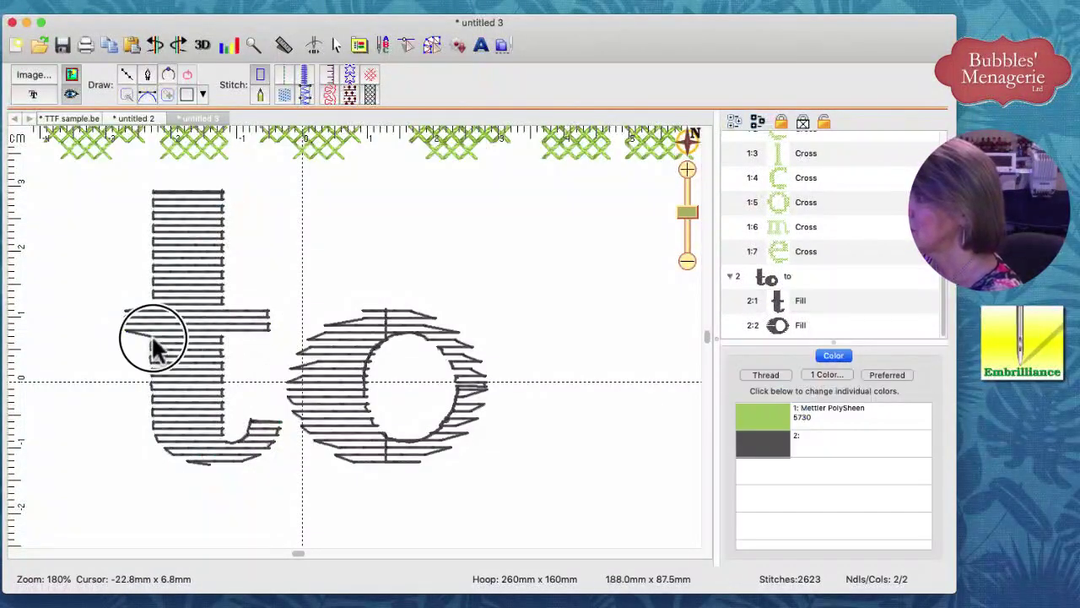
# Tilt the t's stitch angle so the fill lines slope slightly upward to the right, and deselect the letter.
pyautogui.click(149, 334)
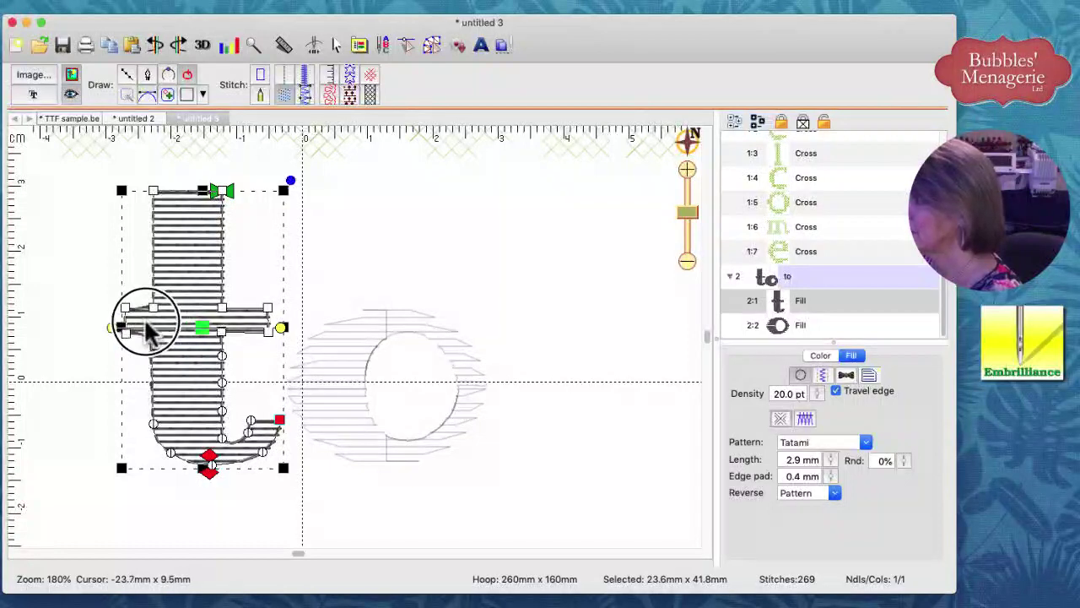
pyautogui.moveTo(280, 326); pyautogui.dragTo(272, 285)
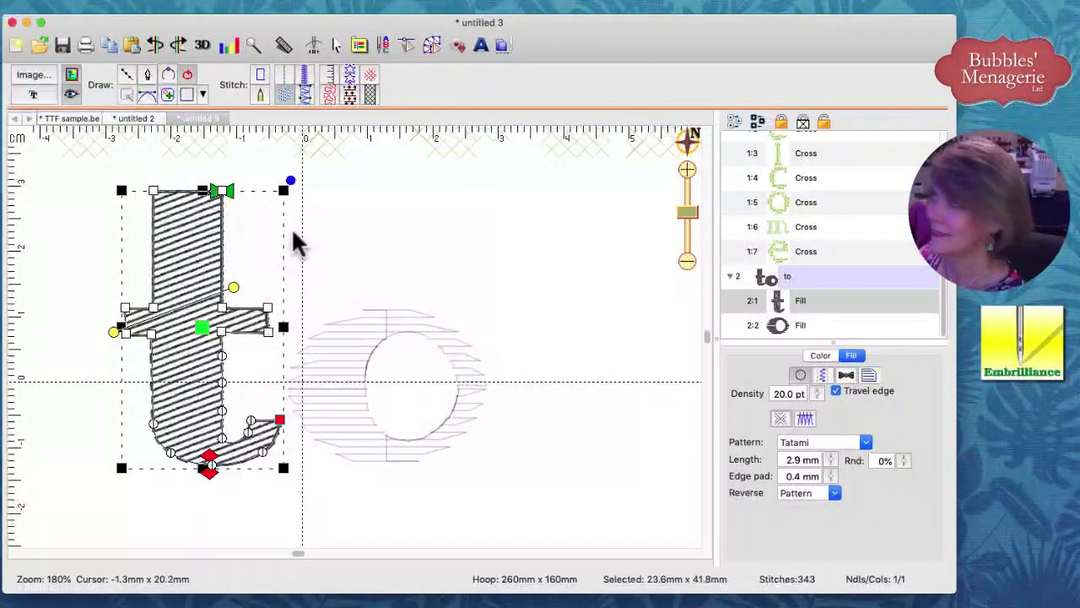
pyautogui.click(319, 226)
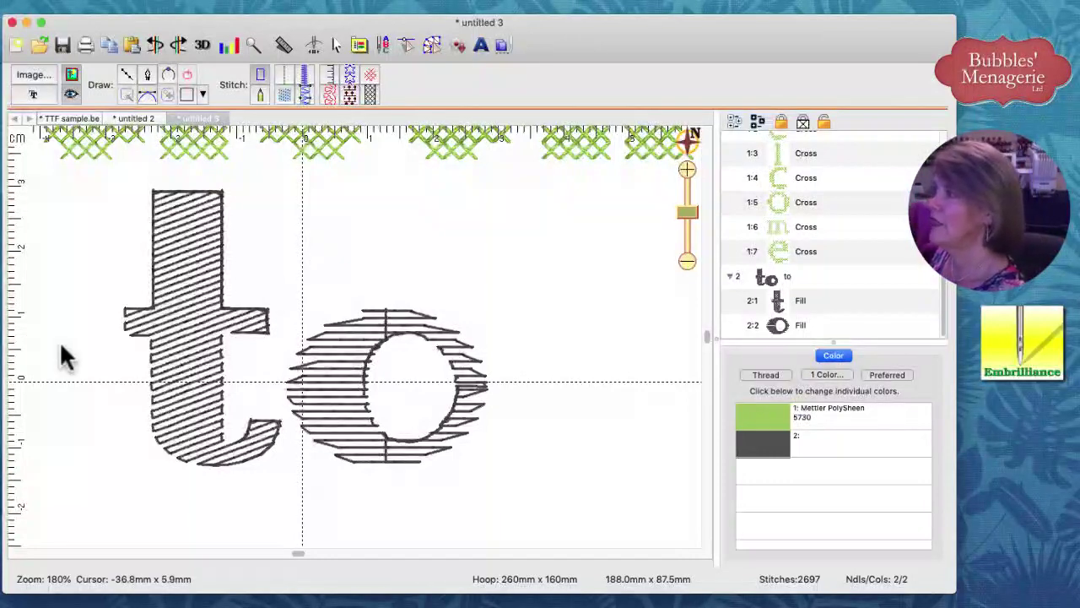
# Set the o's fill density to 20 pt to match the t, and turn on Travel edge for it.
pyautogui.click(231, 336)
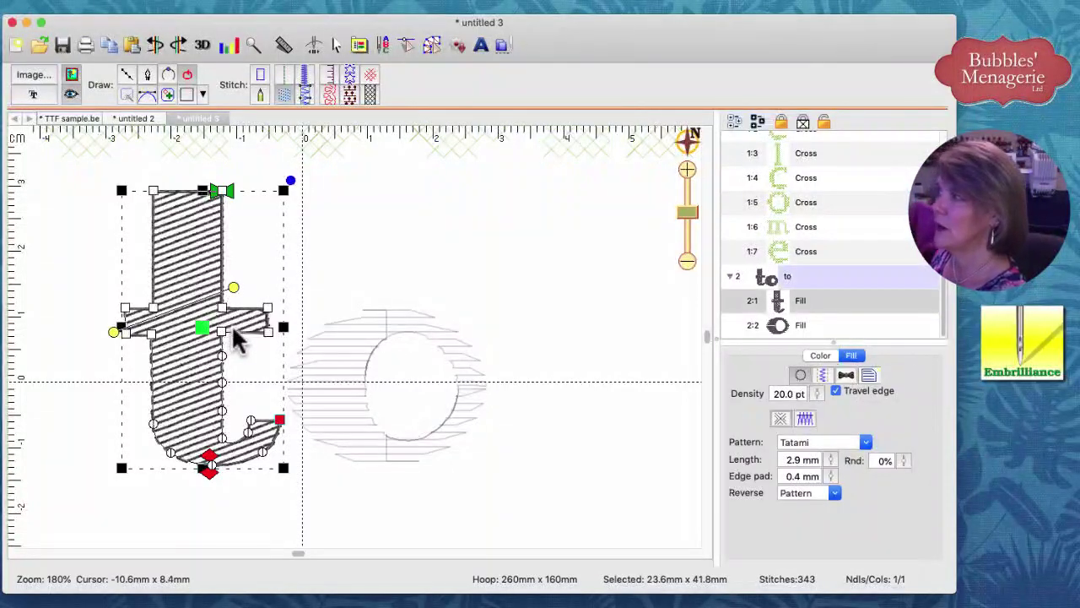
pyautogui.click(345, 371)
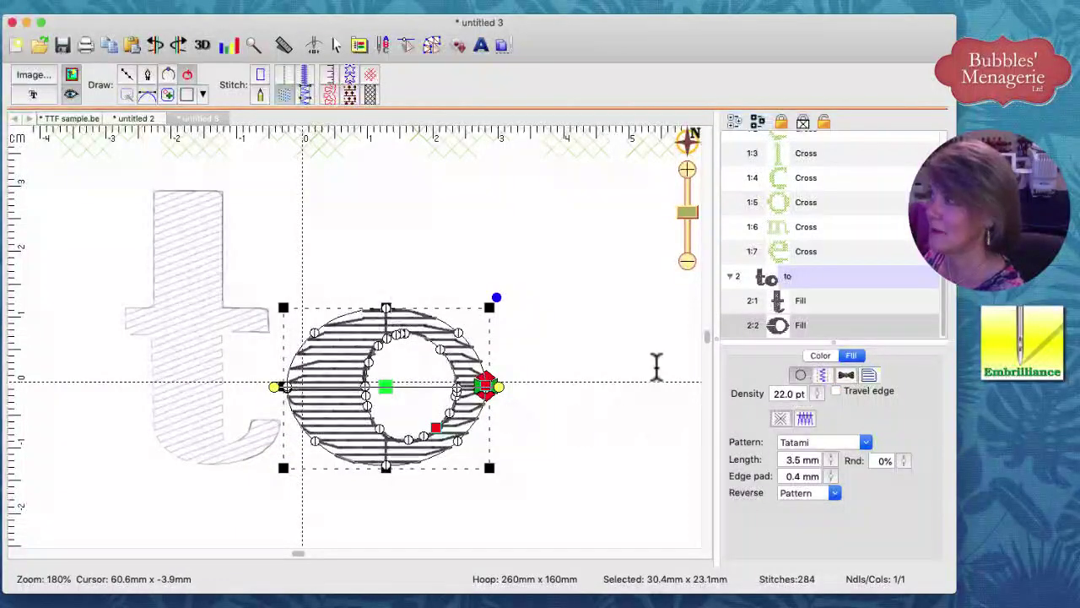
pyautogui.click(202, 346)
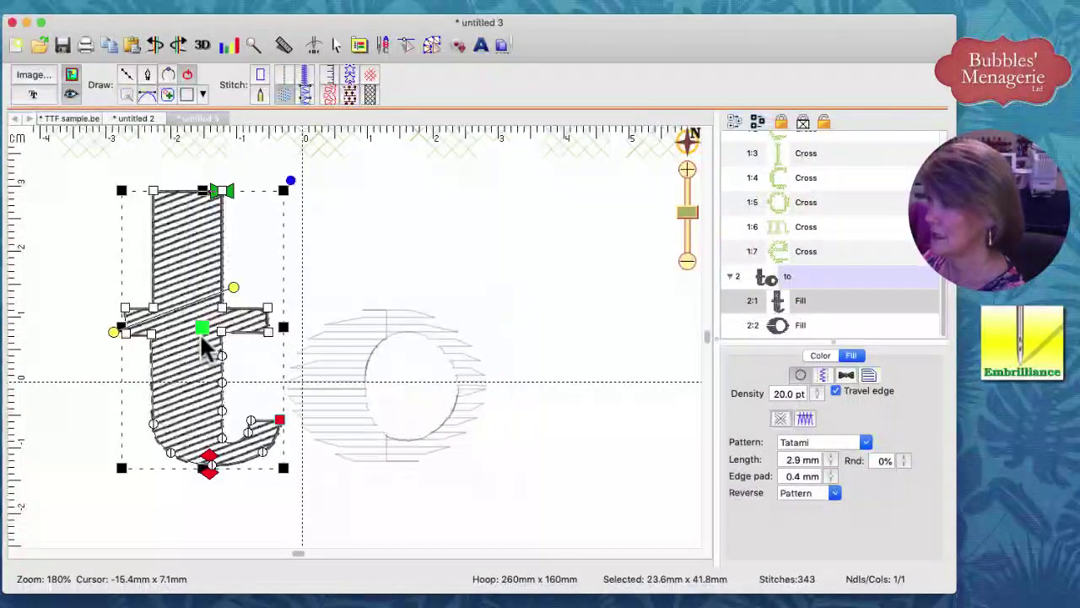
pyautogui.click(313, 358)
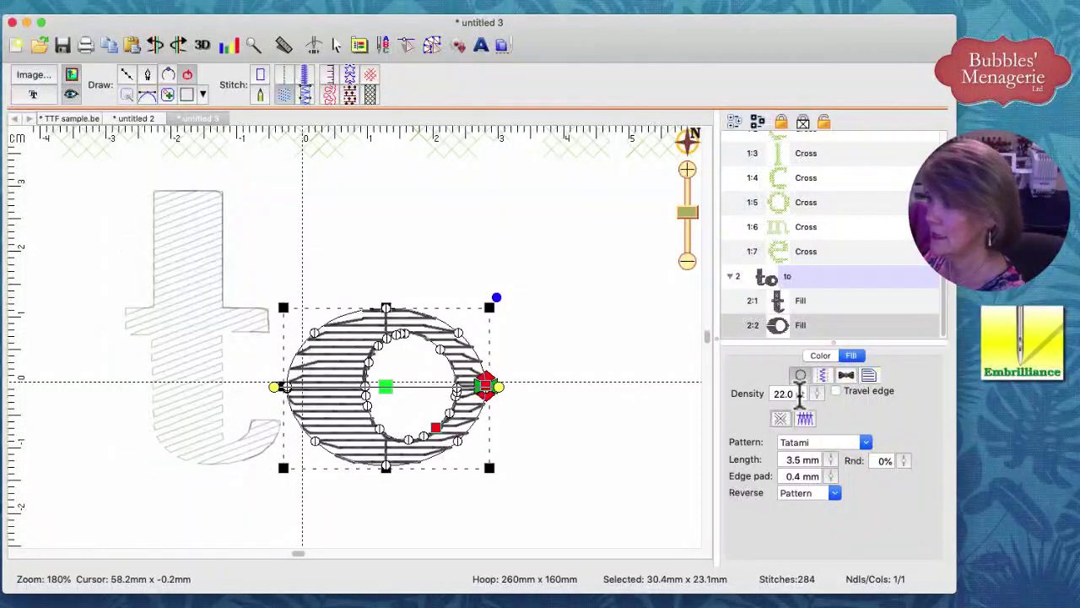
pyautogui.click(785, 394)
pyautogui.press('BackSpace')
pyautogui.press('BackSpace')
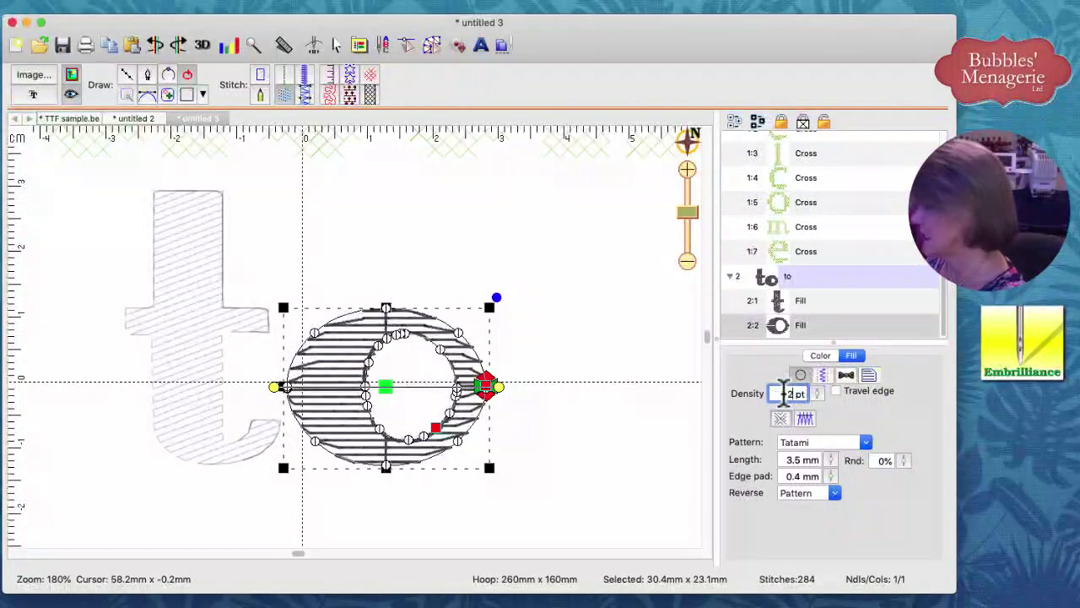
pyautogui.press('Return')
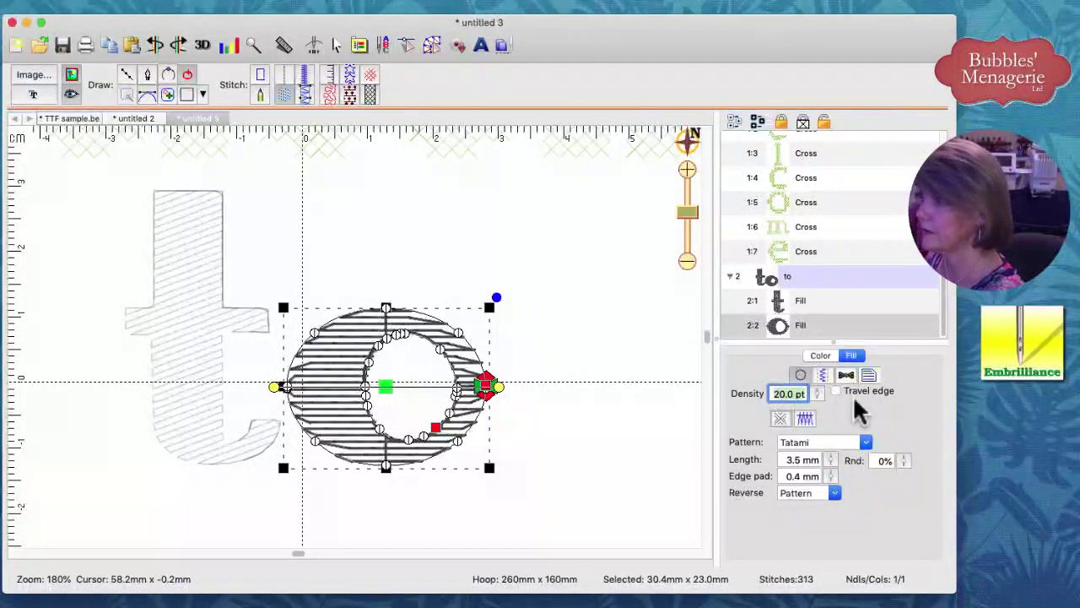
pyautogui.click(487, 383)
pyautogui.moveTo(487, 382)
pyautogui.mouseDown()
pyautogui.moveTo(481, 427)
pyautogui.moveTo(494, 382)
pyautogui.mouseUp()
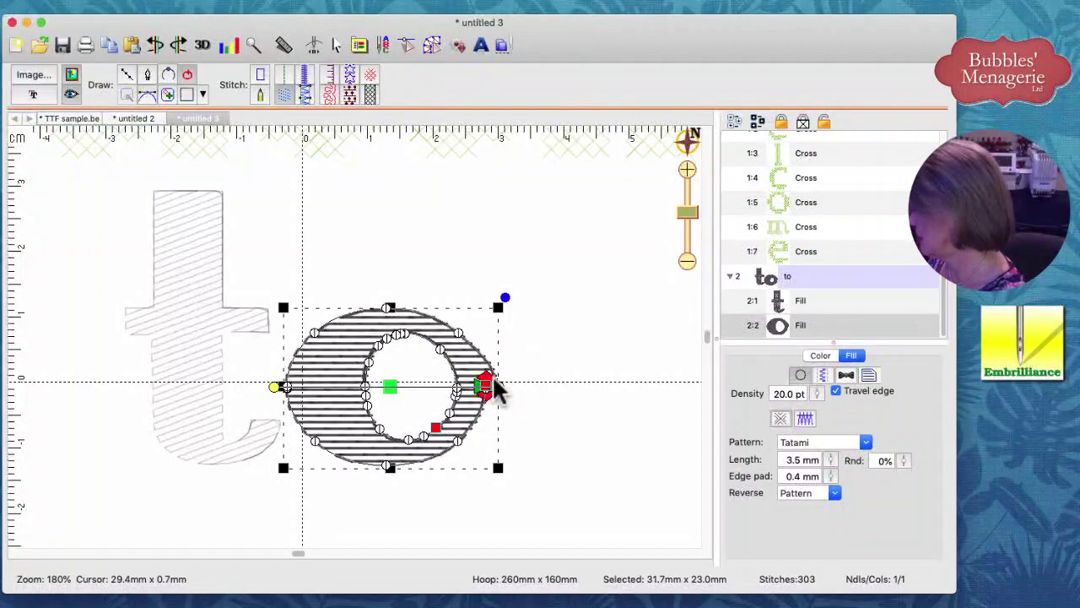
pyautogui.press('super+z')
# Move the o's stitch start point to the top of its outline and its end point to the bottom.
pyautogui.click(491, 413)
pyautogui.moveTo(491, 415); pyautogui.dragTo(454, 498)
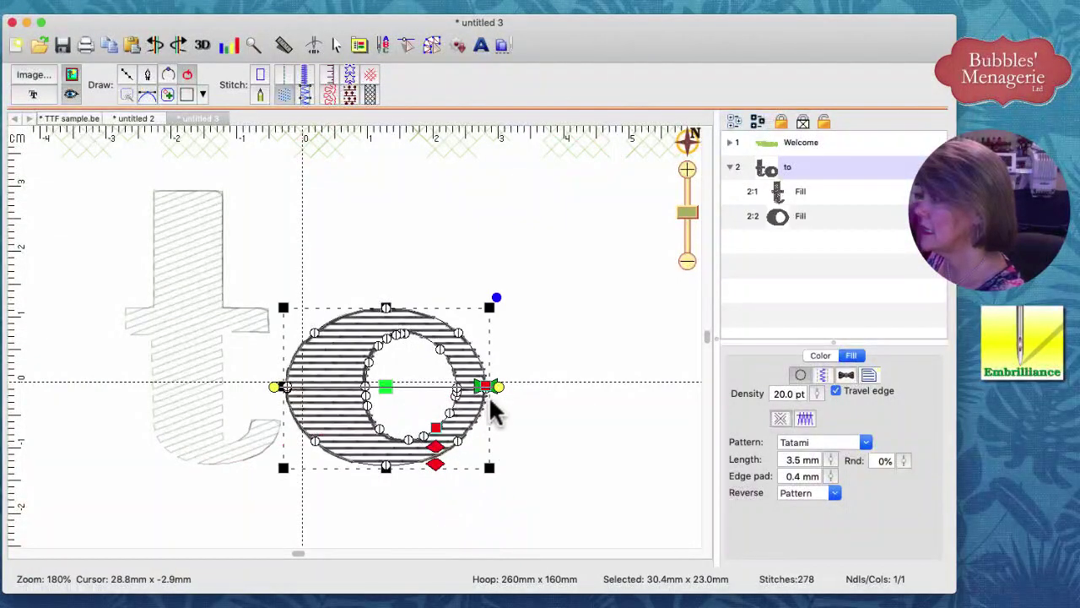
pyautogui.moveTo(494, 390)
pyautogui.mouseDown()
pyautogui.moveTo(463, 346)
pyautogui.moveTo(382, 307)
pyautogui.mouseUp()
pyautogui.moveTo(437, 463); pyautogui.dragTo(384, 483)
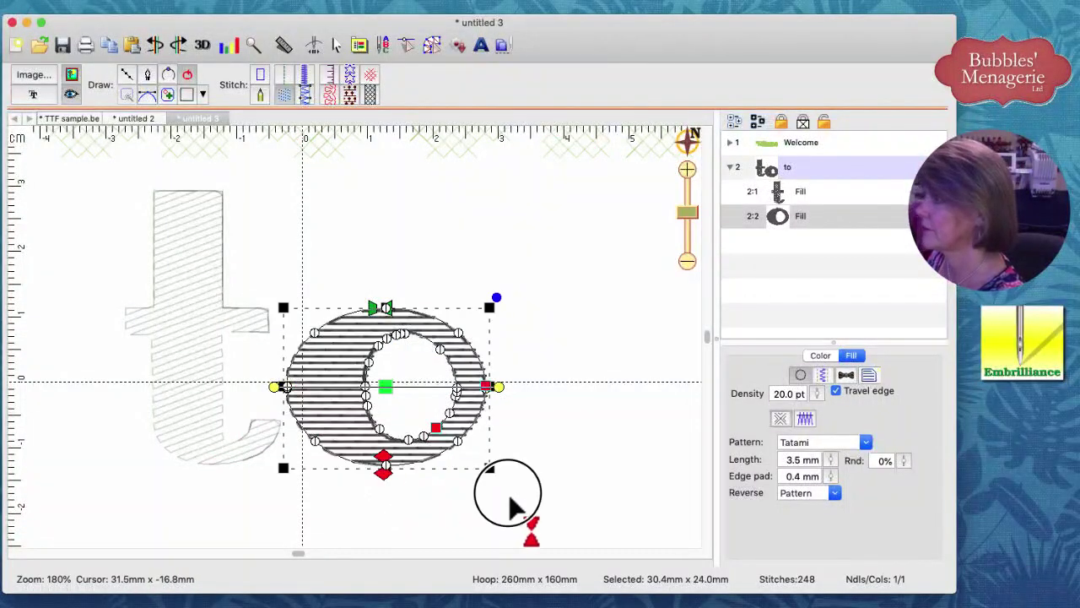
# Deselect the o, copy the t fill, and paste the copy over the original in the stitching order.
pyautogui.click(507, 498)
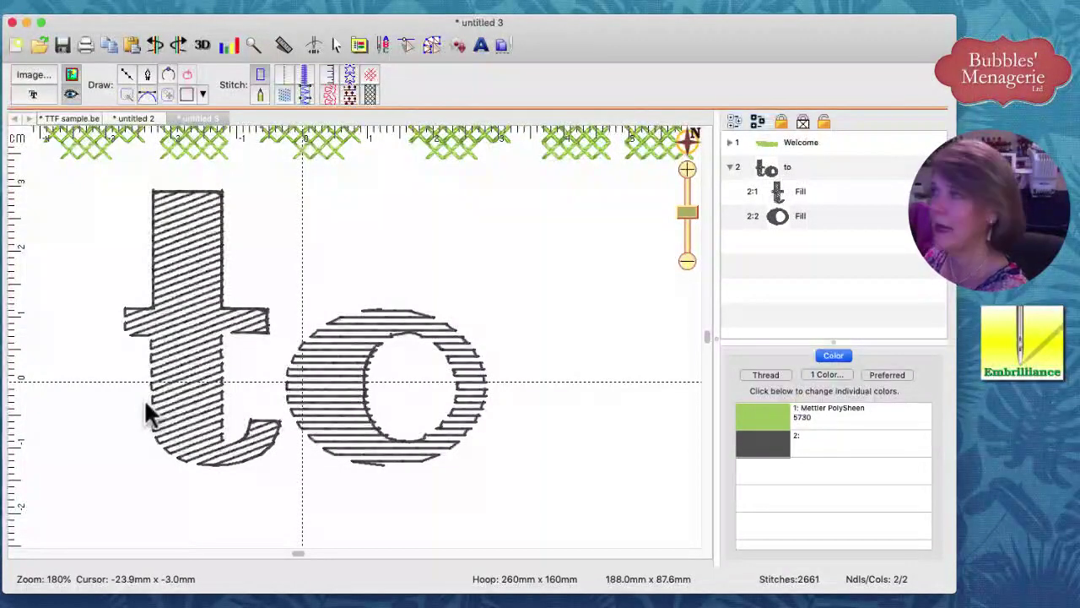
pyautogui.click(778, 189)
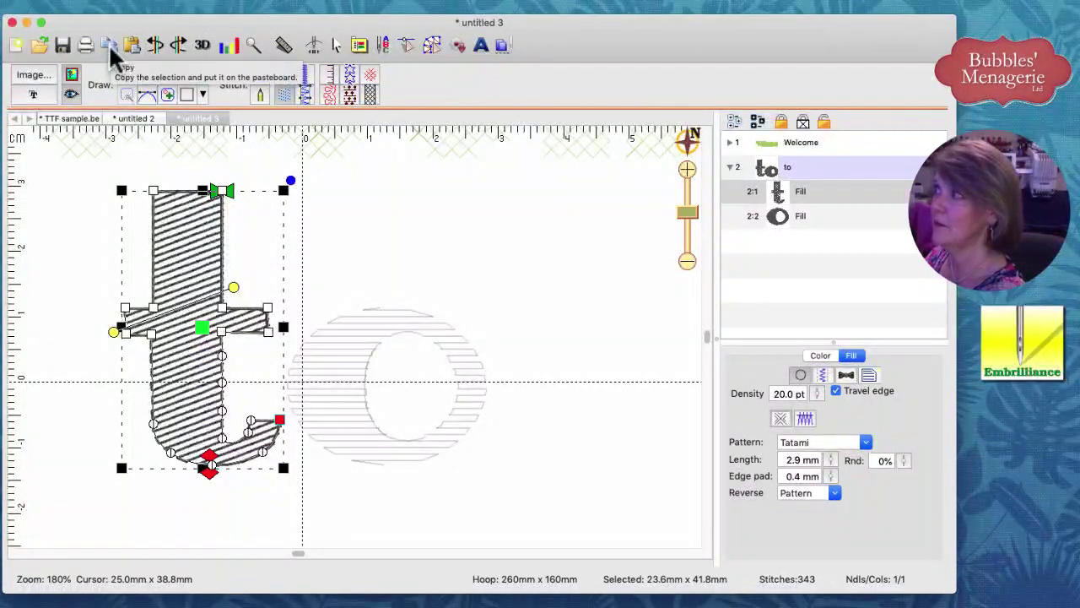
pyautogui.click(152, 314)
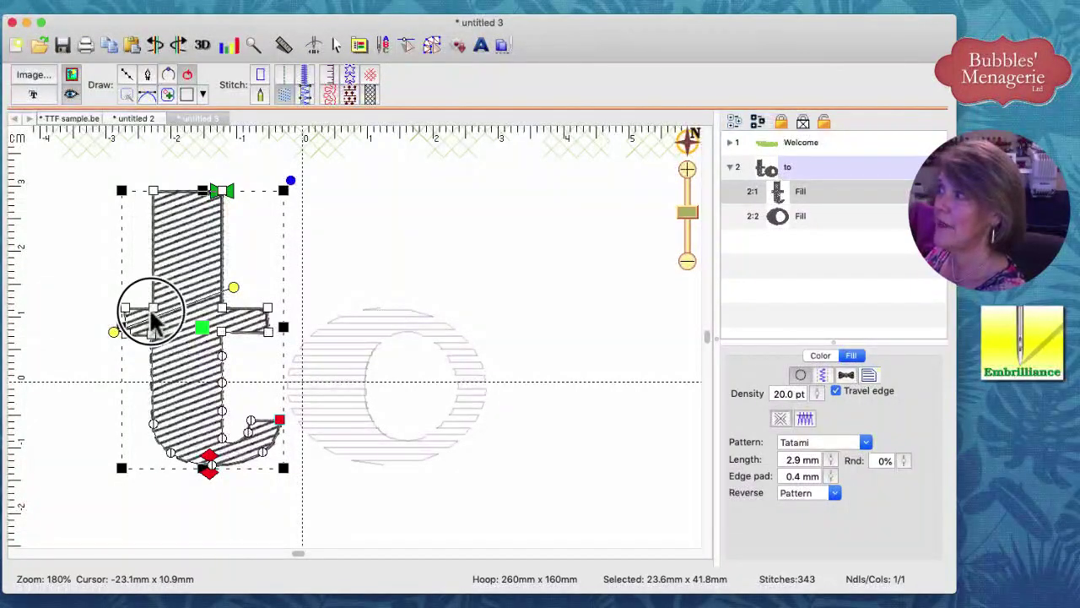
pyautogui.rightClick(152, 313)
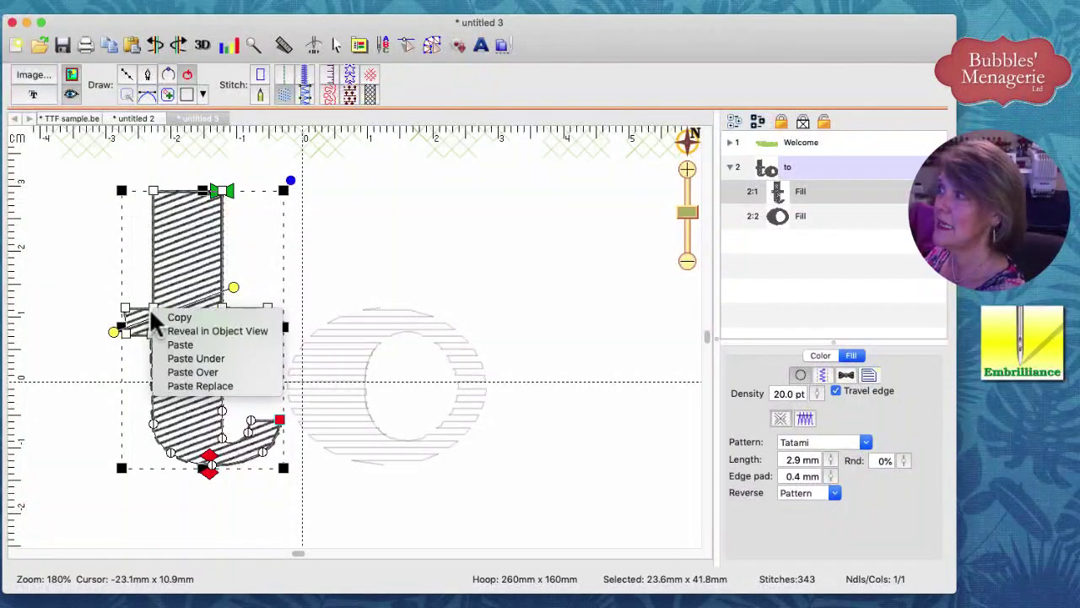
pyautogui.click(165, 372)
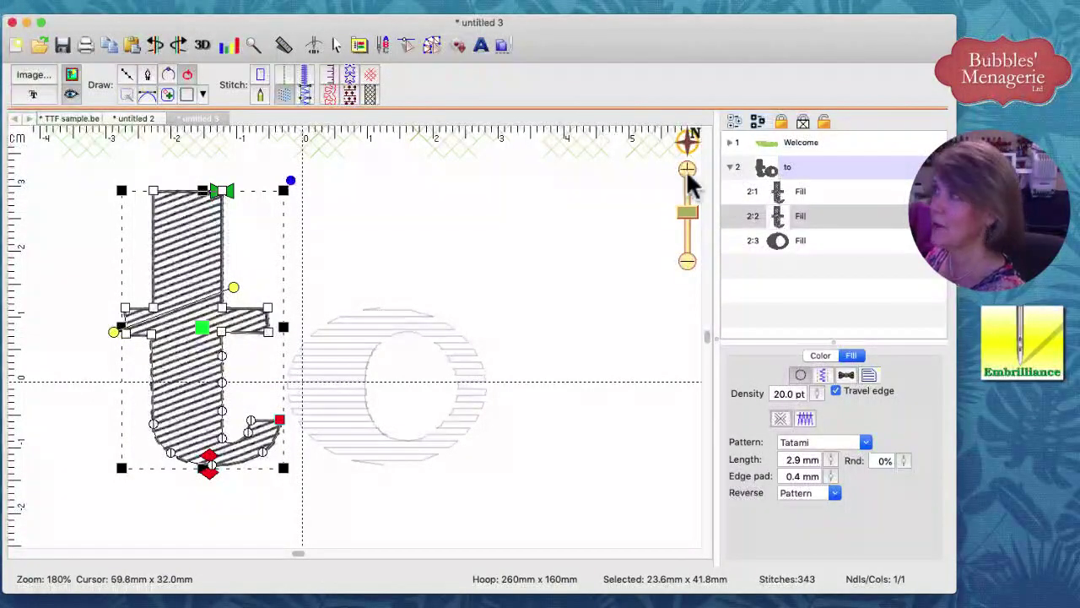
# Convert the pasted t copy to a Run outline of type Double, and deselect it.
pyautogui.click(287, 83)
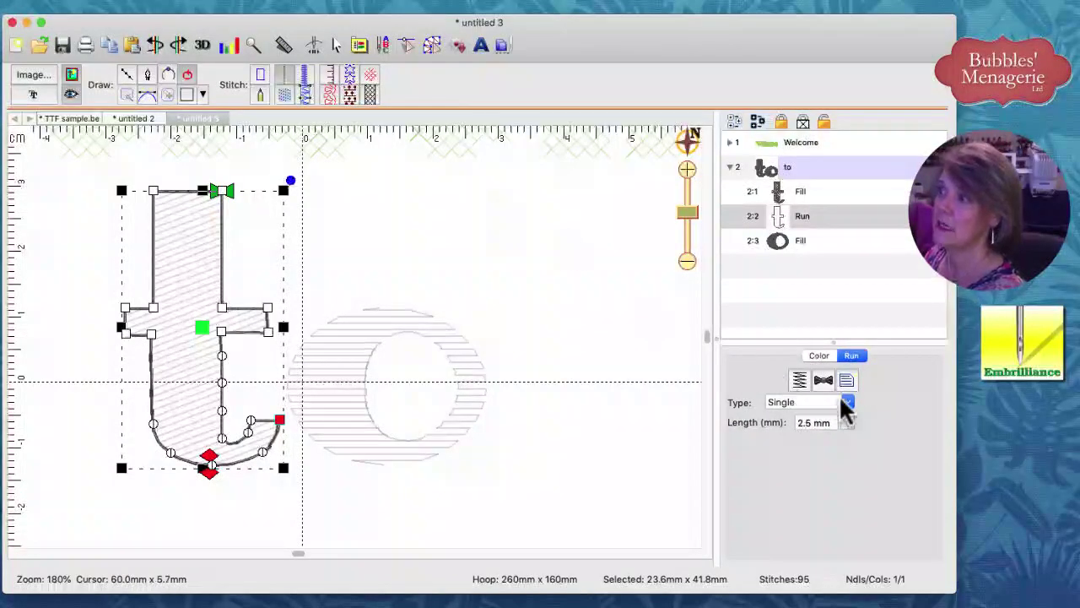
pyautogui.click(847, 403)
pyautogui.click(784, 434)
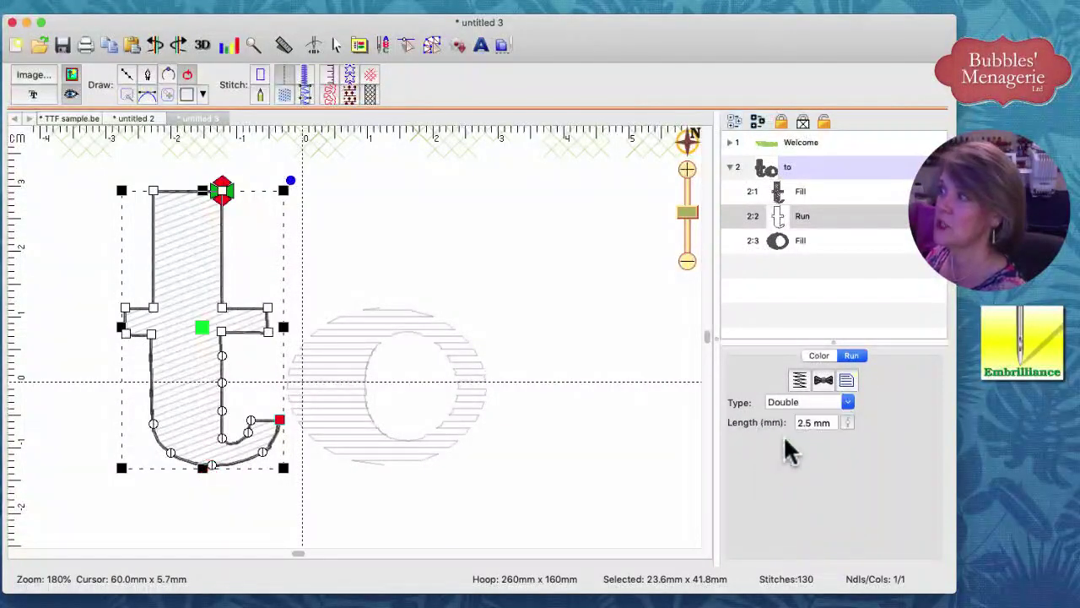
pyautogui.click(656, 441)
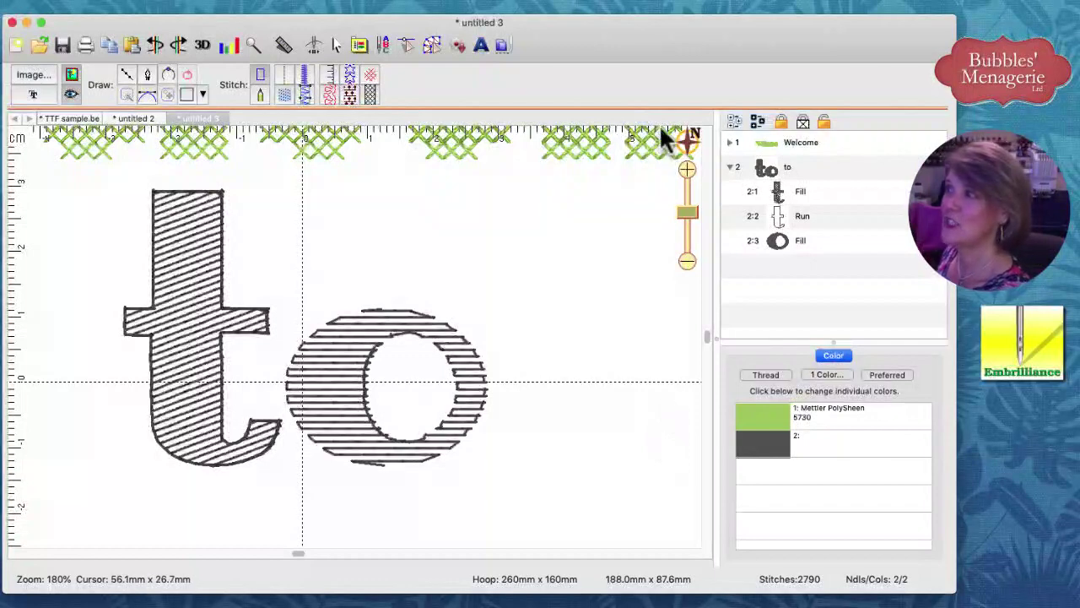
# Move the stitch start point of the t's run outline to the bottom of the letter, where the t fill ends.
pyautogui.click(776, 193)
pyautogui.click(779, 215)
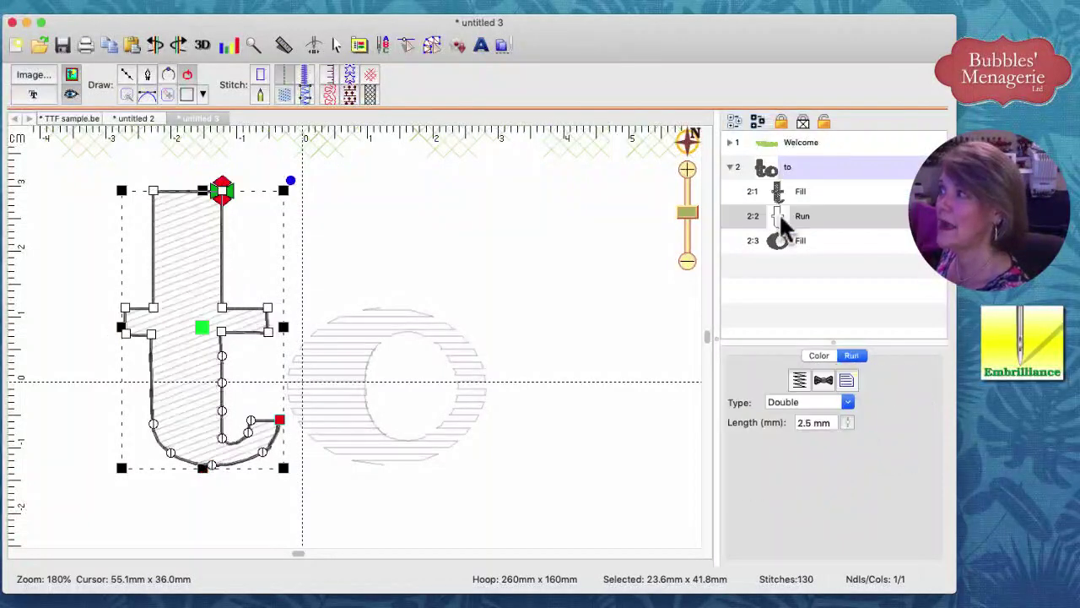
pyautogui.moveTo(796, 192)
pyautogui.mouseDown()
pyautogui.moveTo(800, 207)
pyautogui.moveTo(796, 196)
pyautogui.mouseUp()
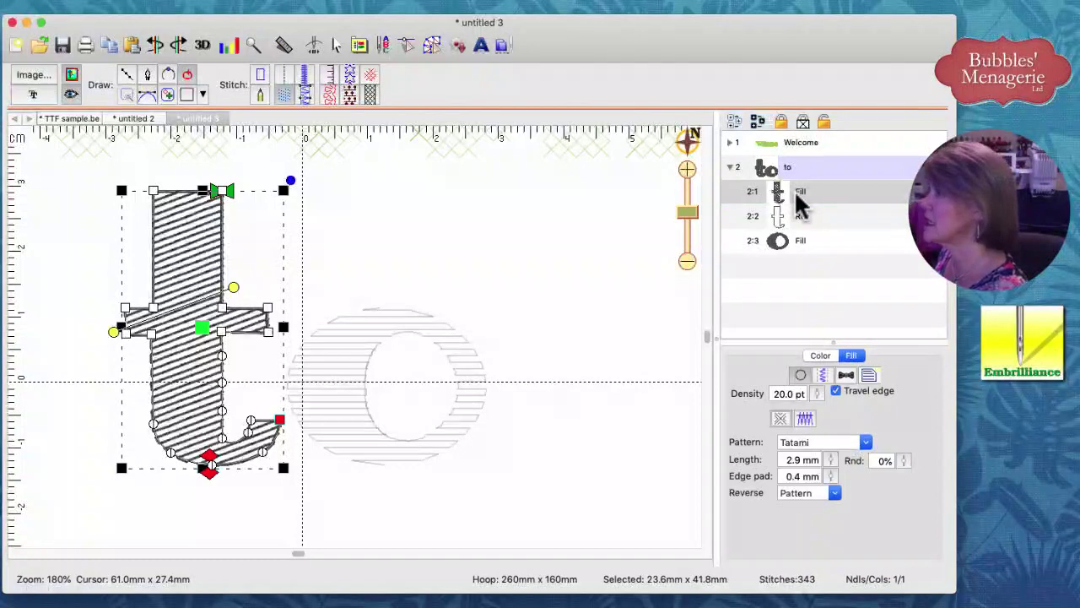
pyautogui.moveTo(803, 244); pyautogui.dragTo(797, 225)
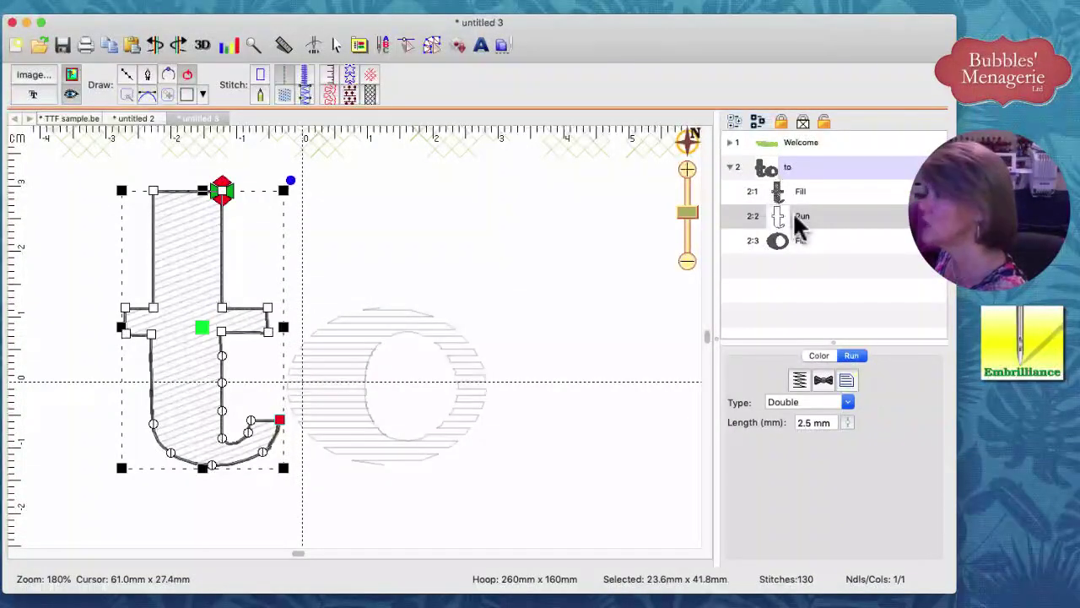
pyautogui.click(230, 190)
pyautogui.moveTo(235, 199)
pyautogui.mouseDown()
pyautogui.moveTo(251, 196)
pyautogui.moveTo(226, 234)
pyautogui.moveTo(237, 299)
pyautogui.moveTo(198, 462)
pyautogui.moveTo(213, 478)
pyautogui.mouseUp()
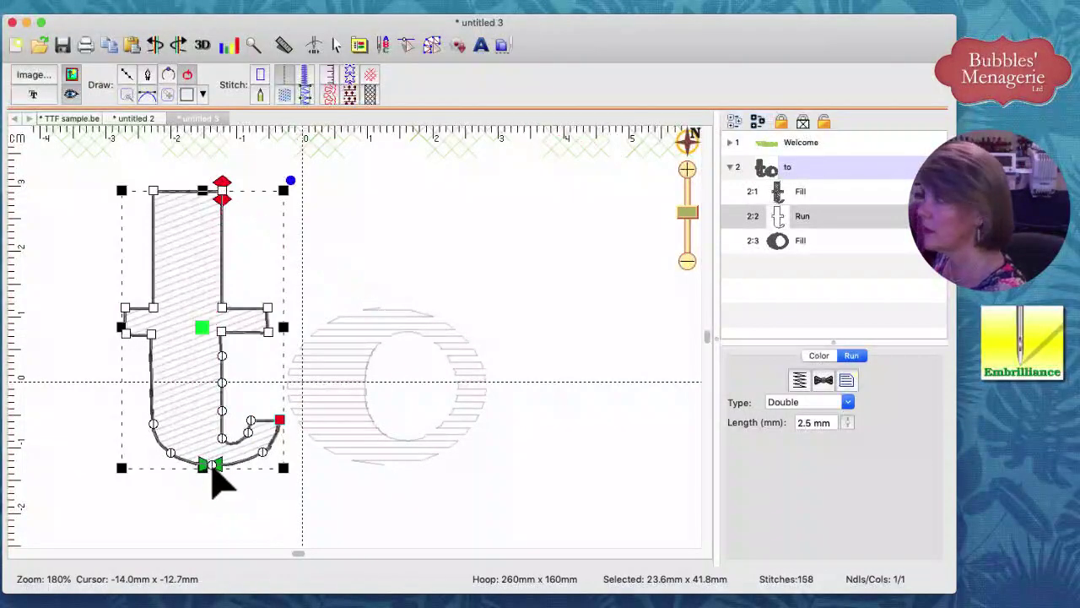
pyautogui.click(323, 251)
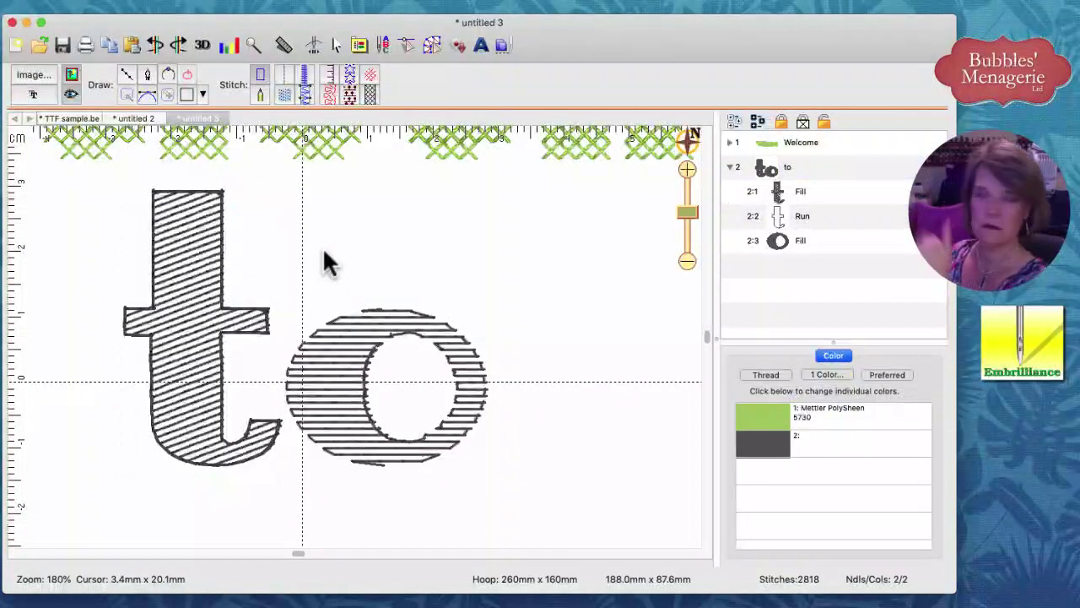
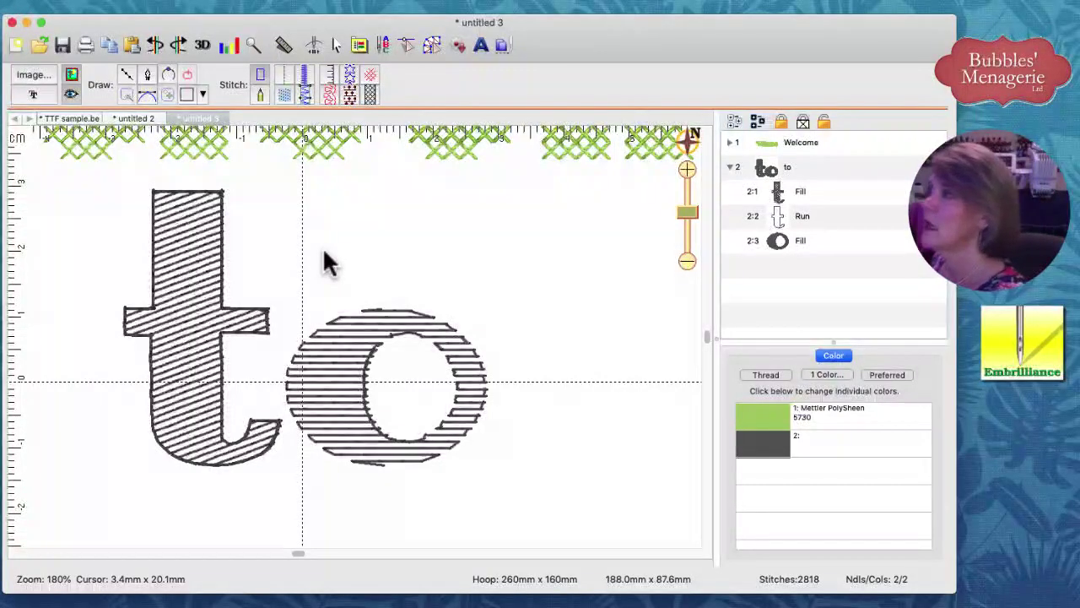
# Try pasting a copy of the o fill over the original, and delete that copy.
pyautogui.click(371, 342)
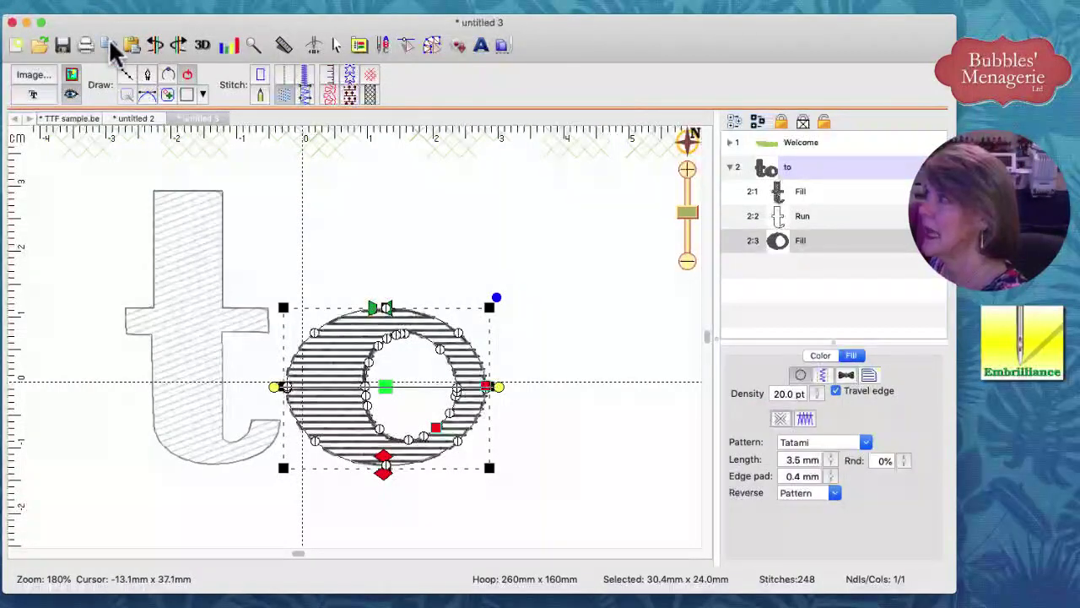
pyautogui.rightClick(356, 319)
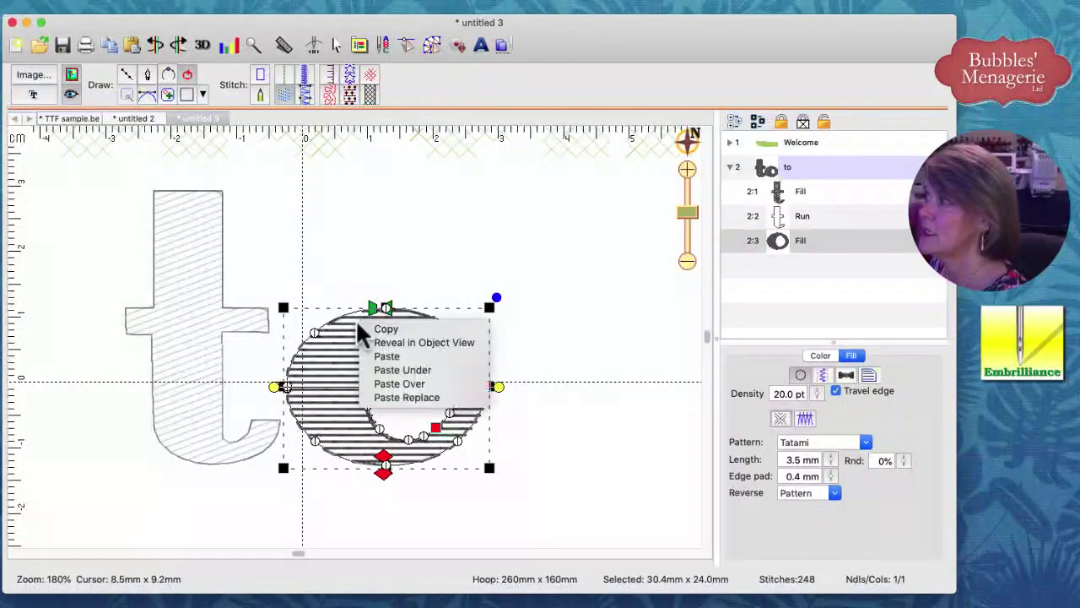
pyautogui.click(397, 384)
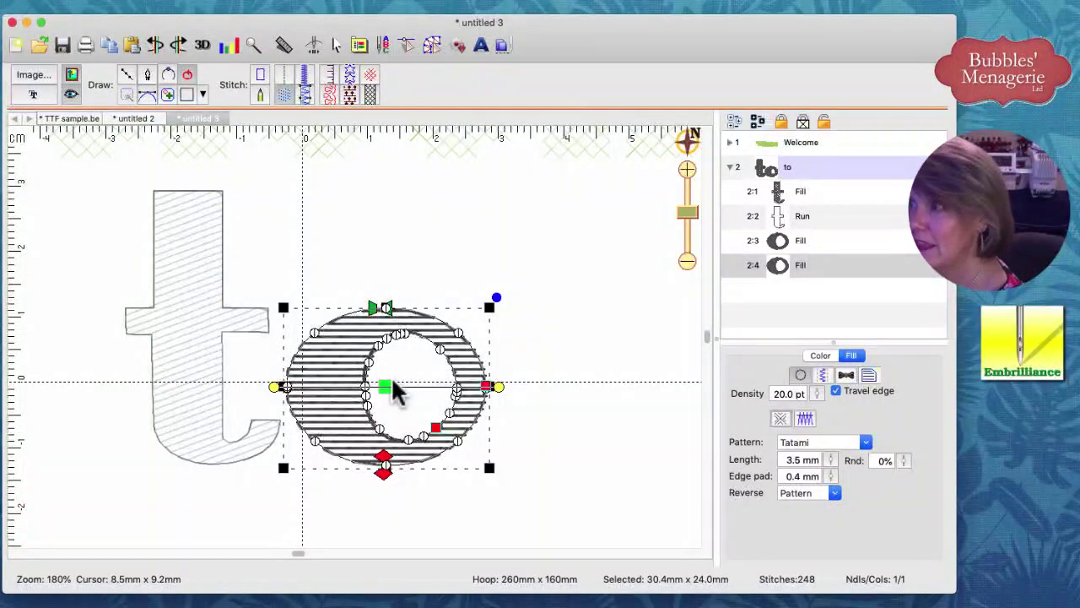
pyautogui.click(776, 268)
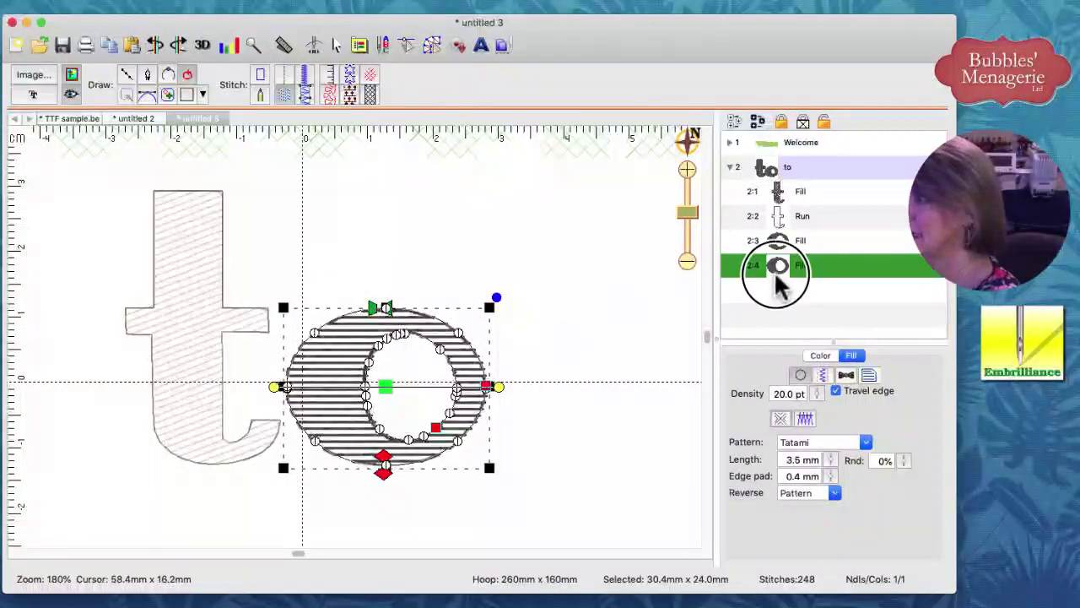
pyautogui.press('Delete')
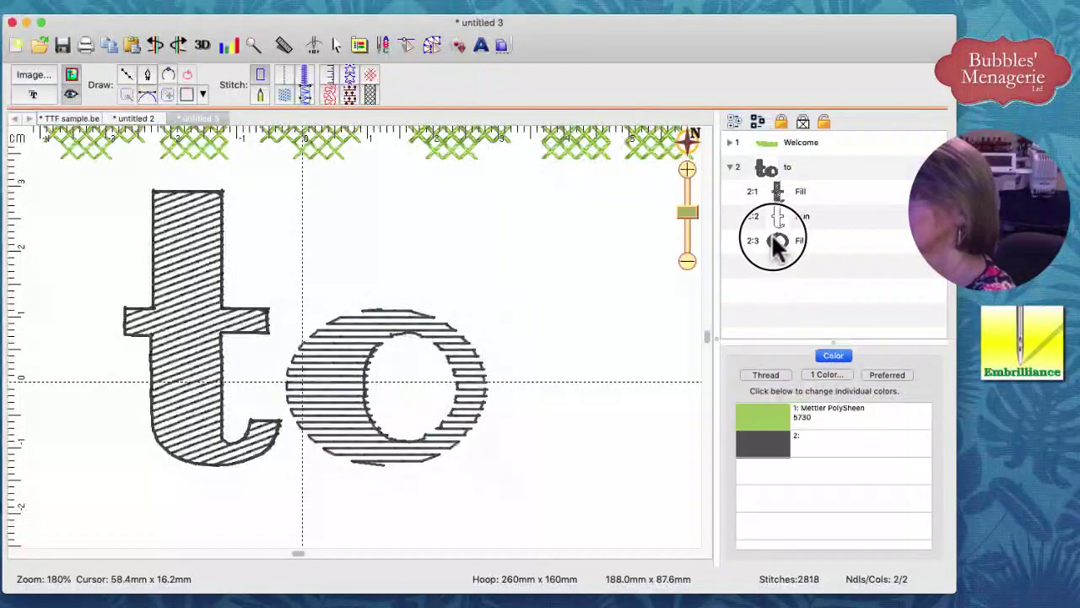
# Paste a copy of the o fill under the original o in the stitching order.
pyautogui.click(775, 242)
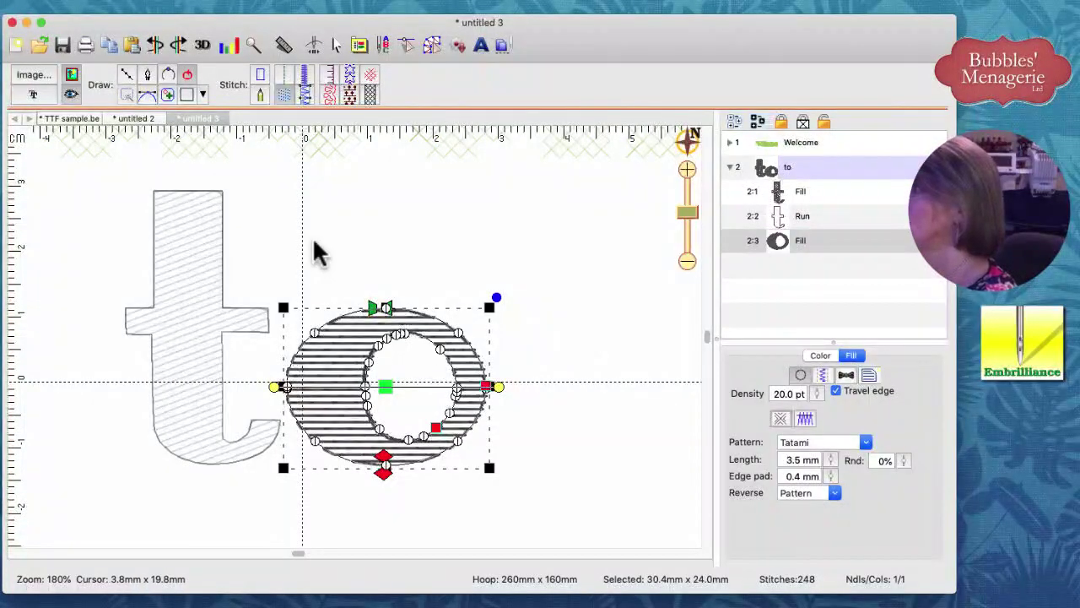
pyautogui.rightClick(346, 355)
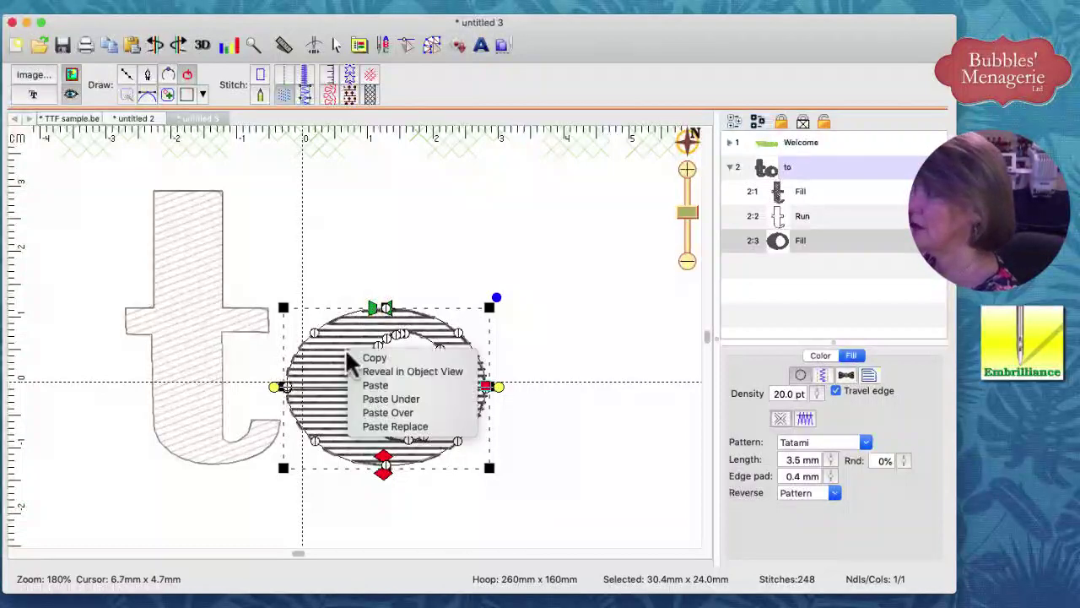
pyautogui.click(384, 399)
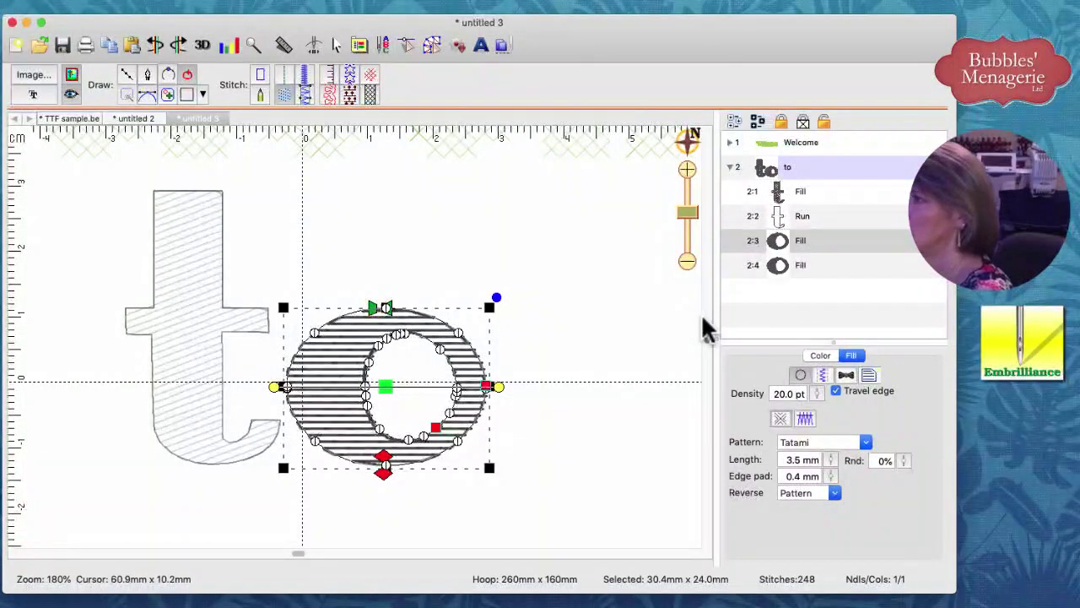
# Replace the cross stitch o in "Welcome" with the copied o fill, using Paste Replace.
pyautogui.scroll(10, 700, 330)
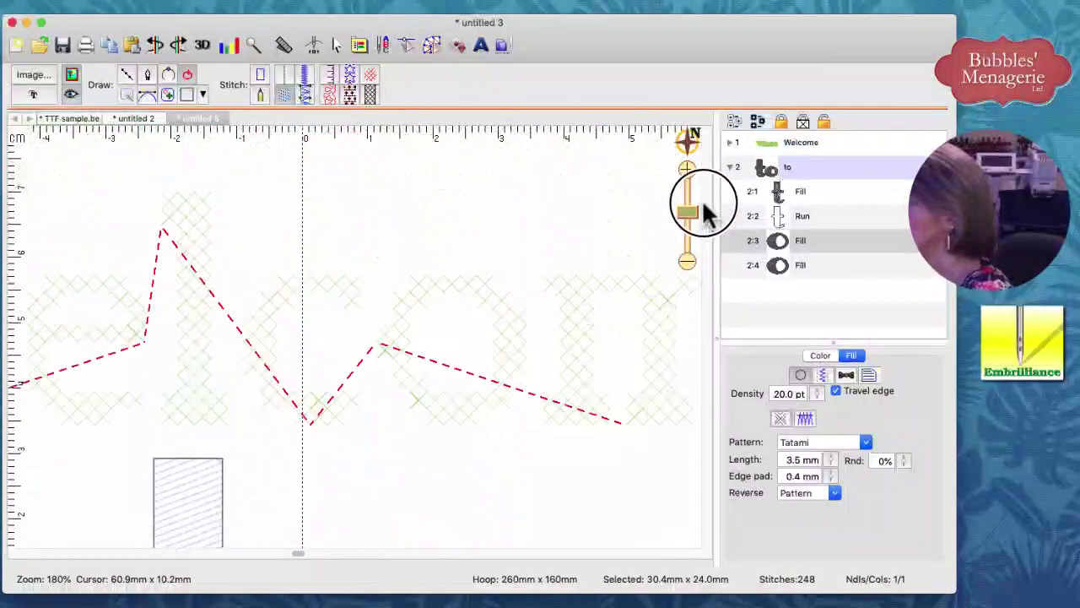
pyautogui.click(513, 345)
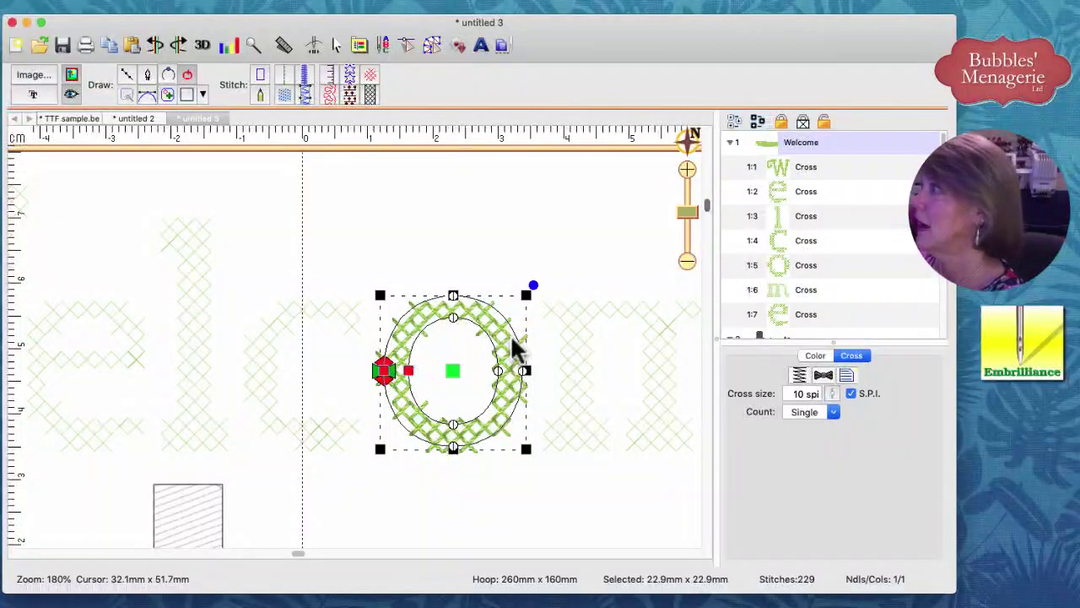
pyautogui.rightClick(461, 320)
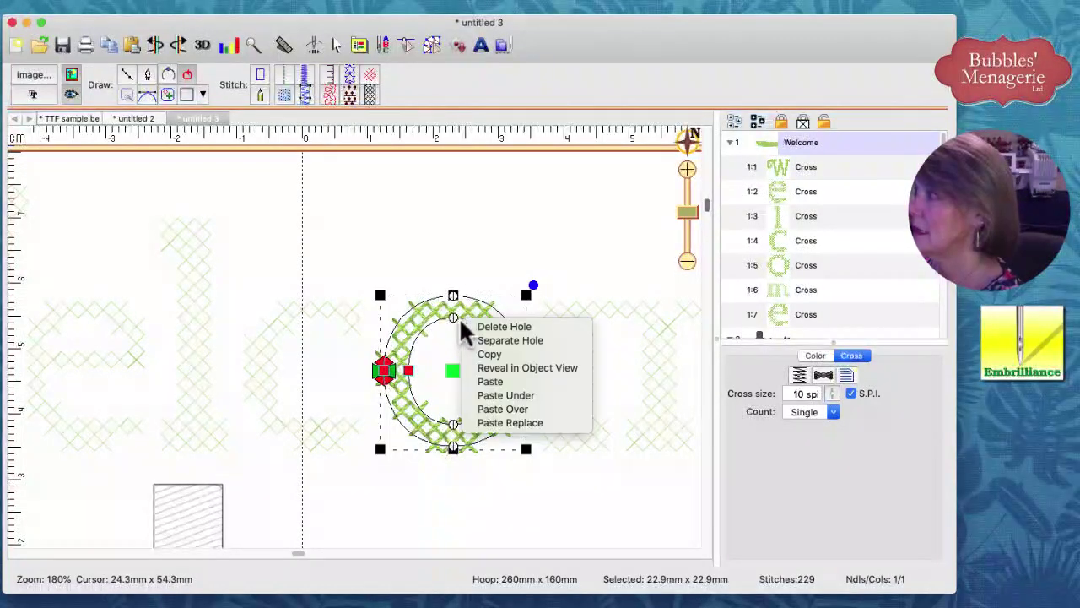
pyautogui.click(484, 423)
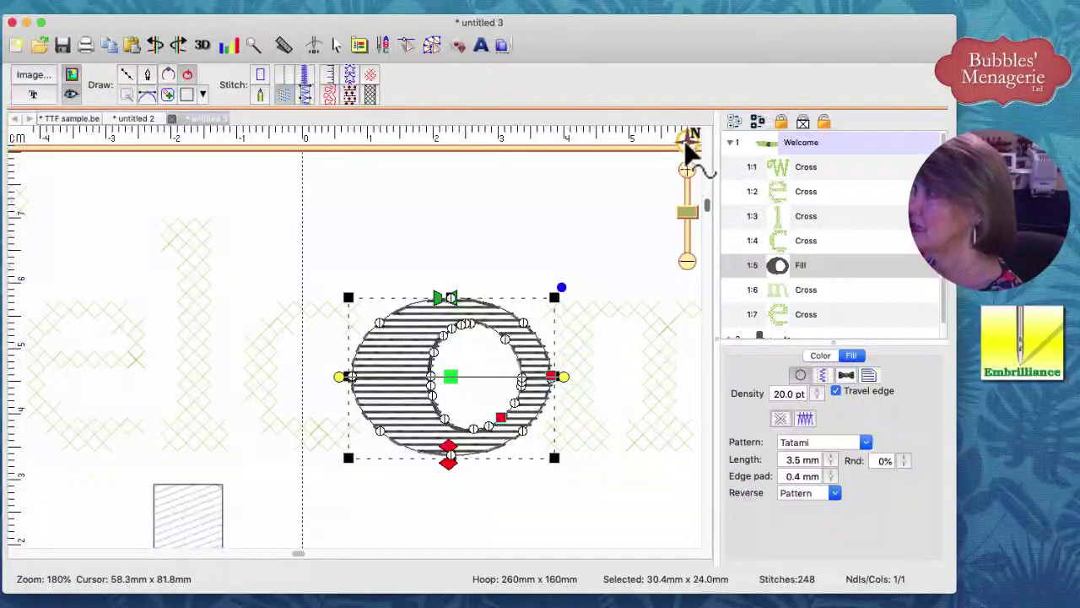
# Convert the last o fill in the "to" group to a Run outline, change its run type from Single, and deselect it.
pyautogui.moveTo(704, 210); pyautogui.dragTo(708, 335)
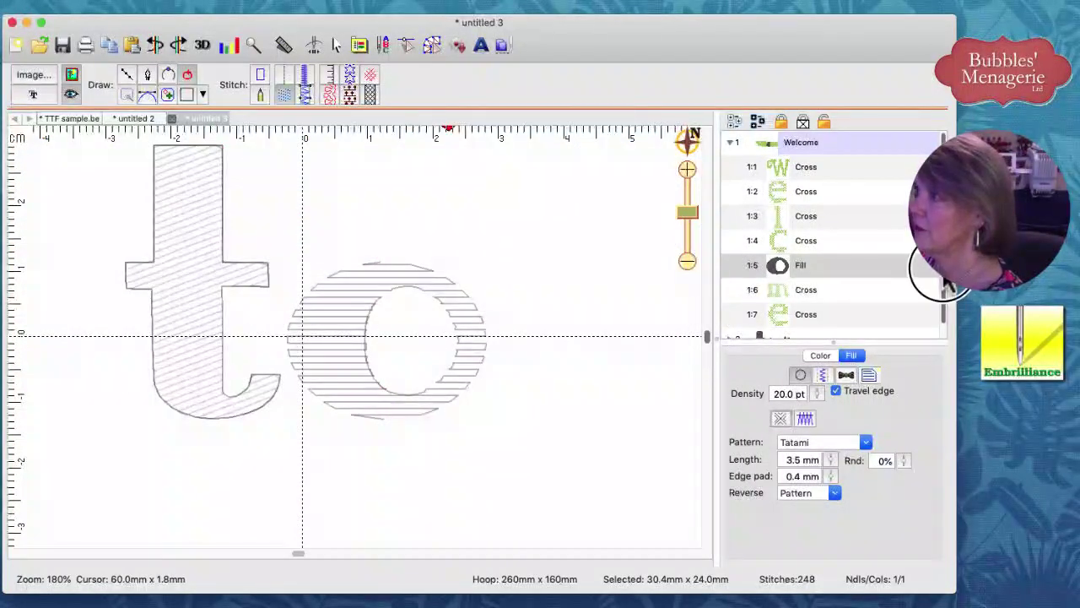
pyautogui.scroll(-1, 928, 270)
pyautogui.click(730, 326)
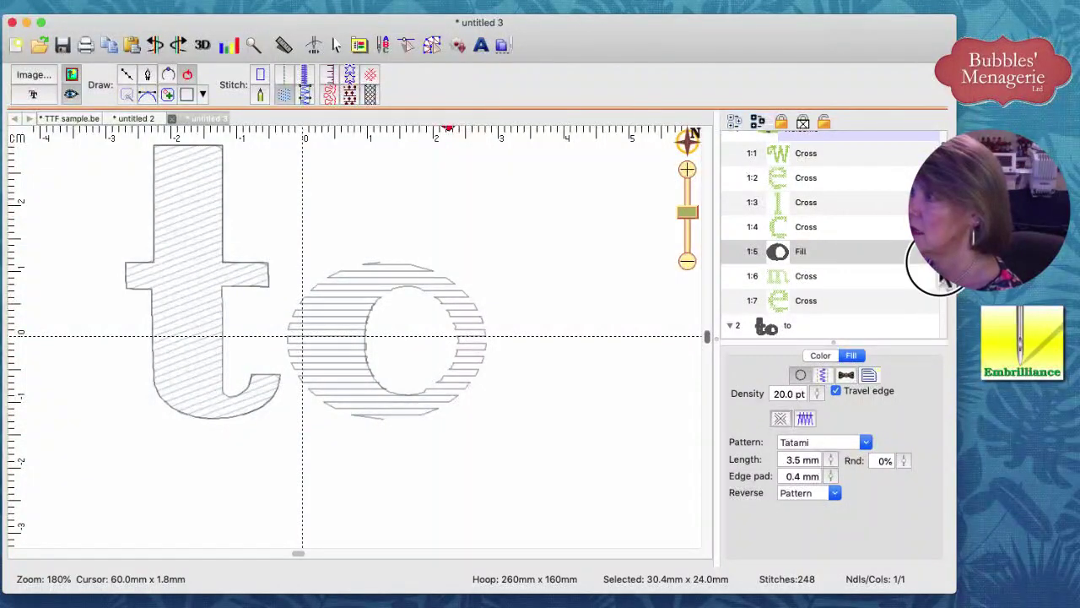
pyautogui.click(791, 326)
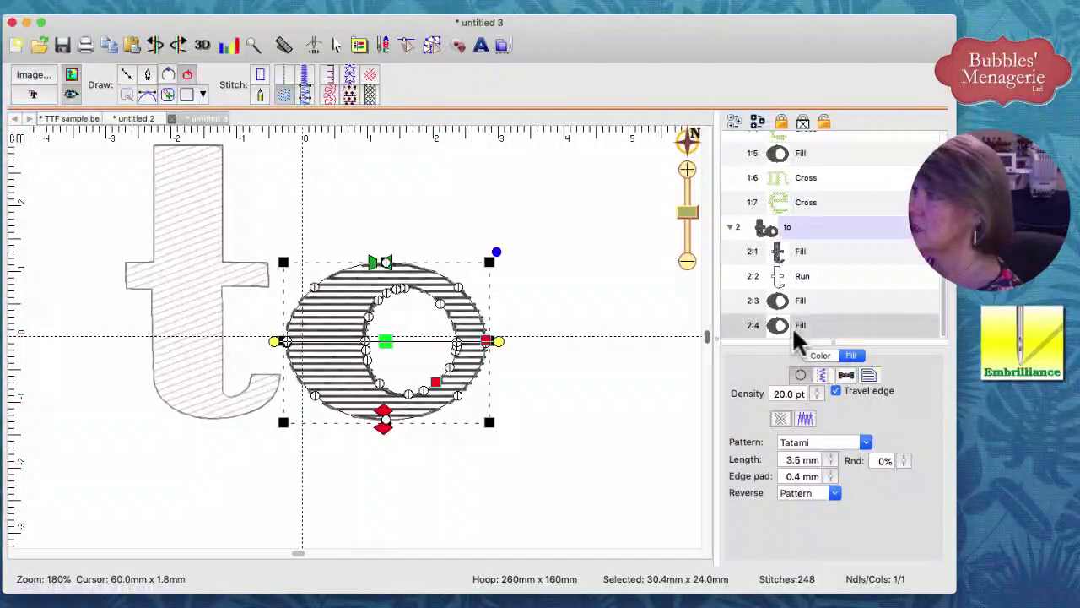
pyautogui.click(278, 74)
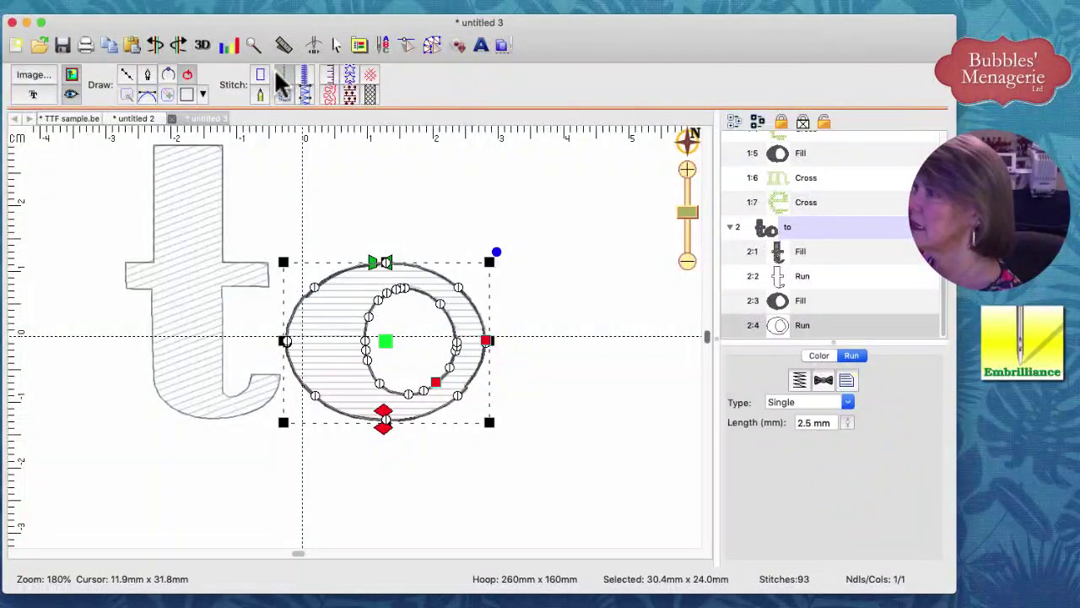
pyautogui.click(847, 403)
pyautogui.click(778, 452)
pyautogui.click(620, 451)
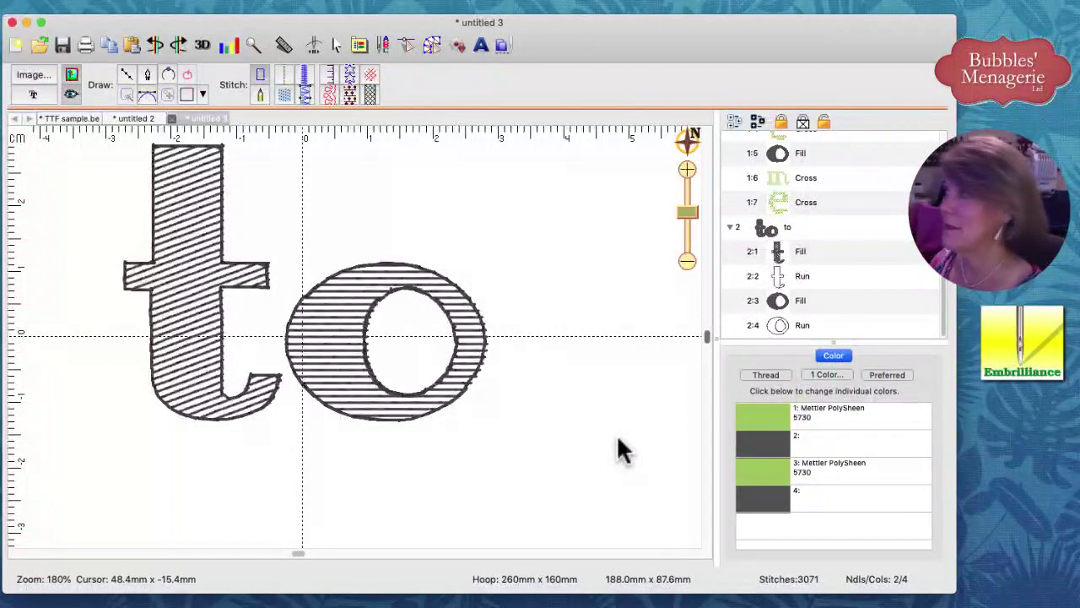
# Adjust the t fill's stitch angle slightly, to about 21°.
pyautogui.click(200, 348)
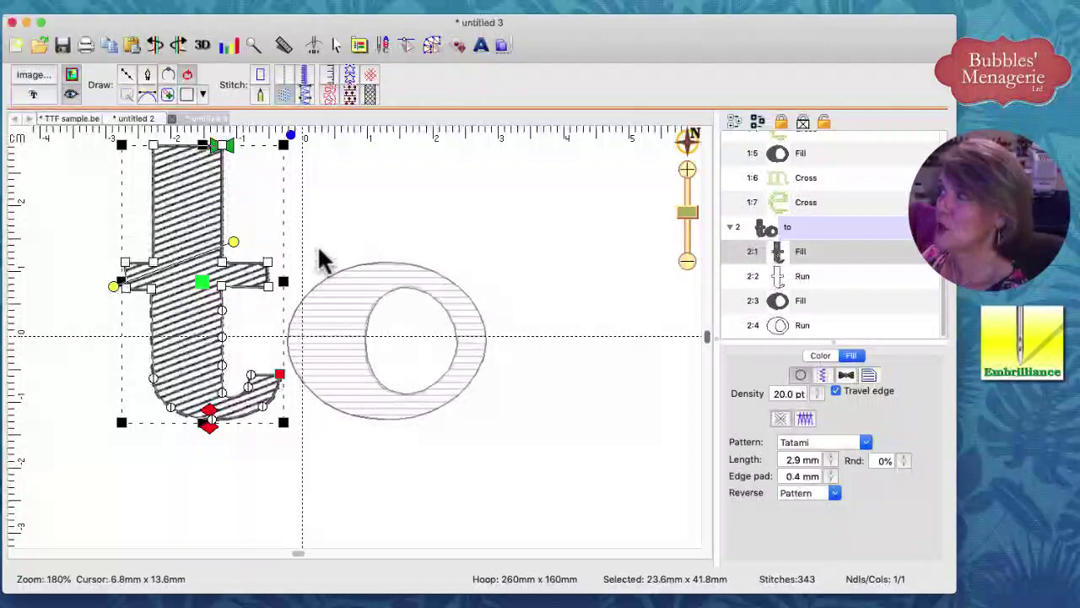
pyautogui.click(235, 244)
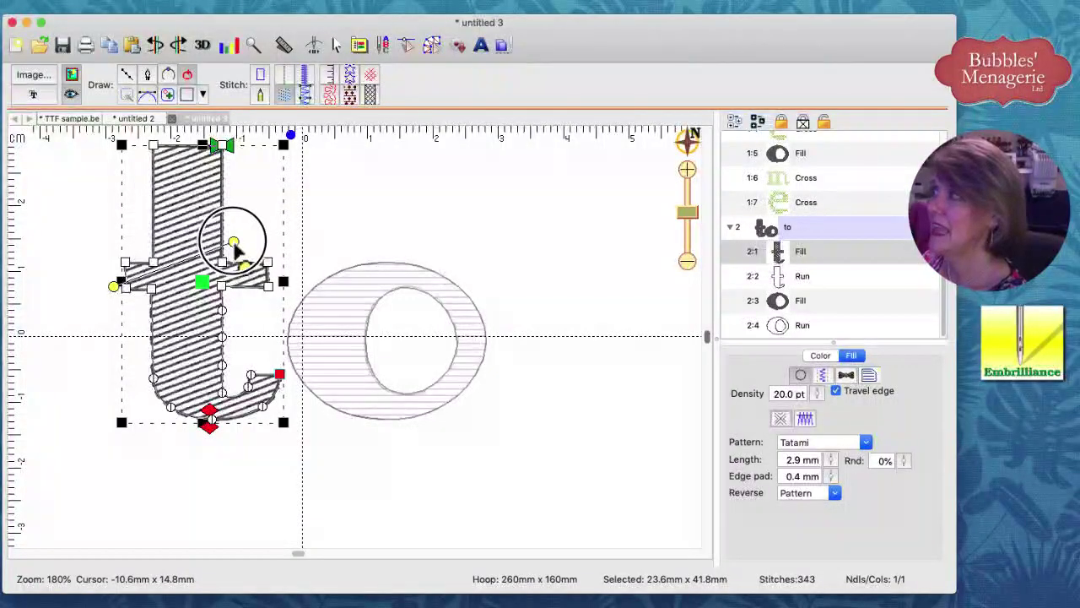
pyautogui.moveTo(234, 244); pyautogui.dragTo(236, 245)
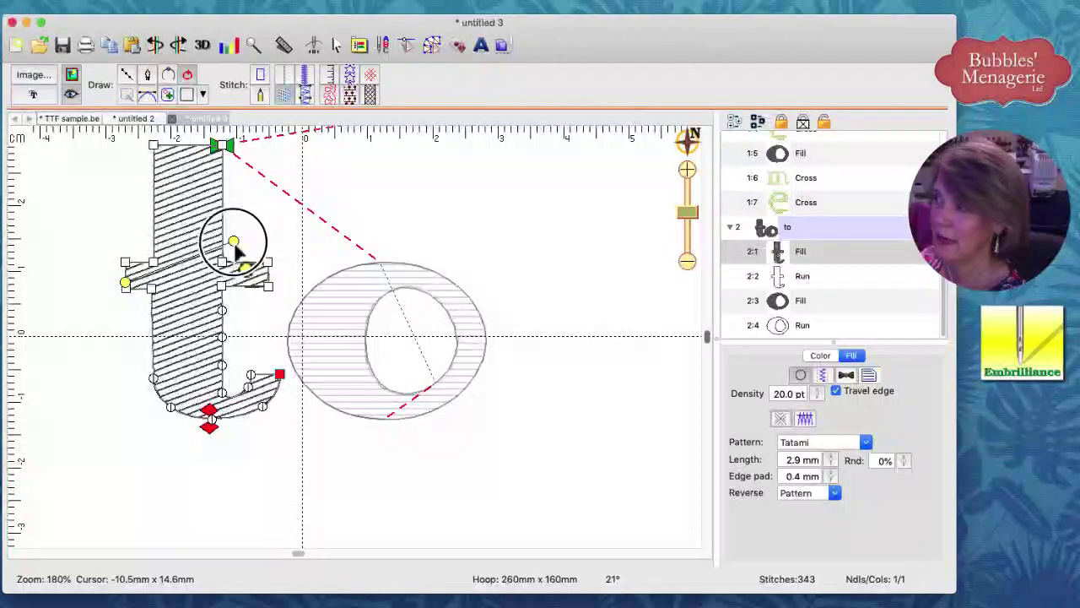
pyautogui.click(236, 244)
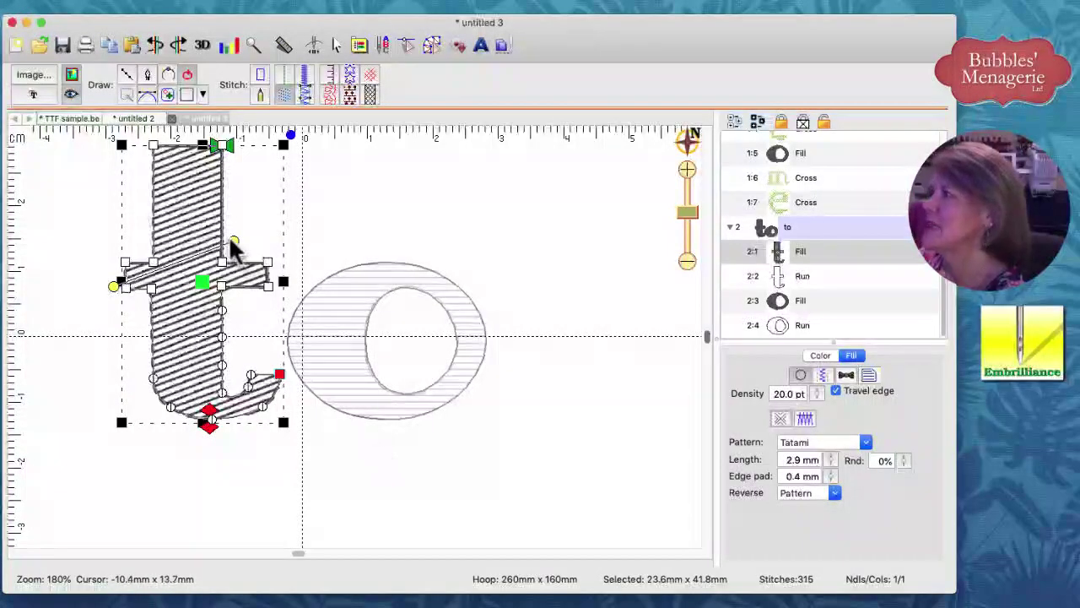
# Fine-tune the t fill's stitch angle to 21°, give the o fill the same 21° angle, and deselect it.
pyautogui.click(233, 245)
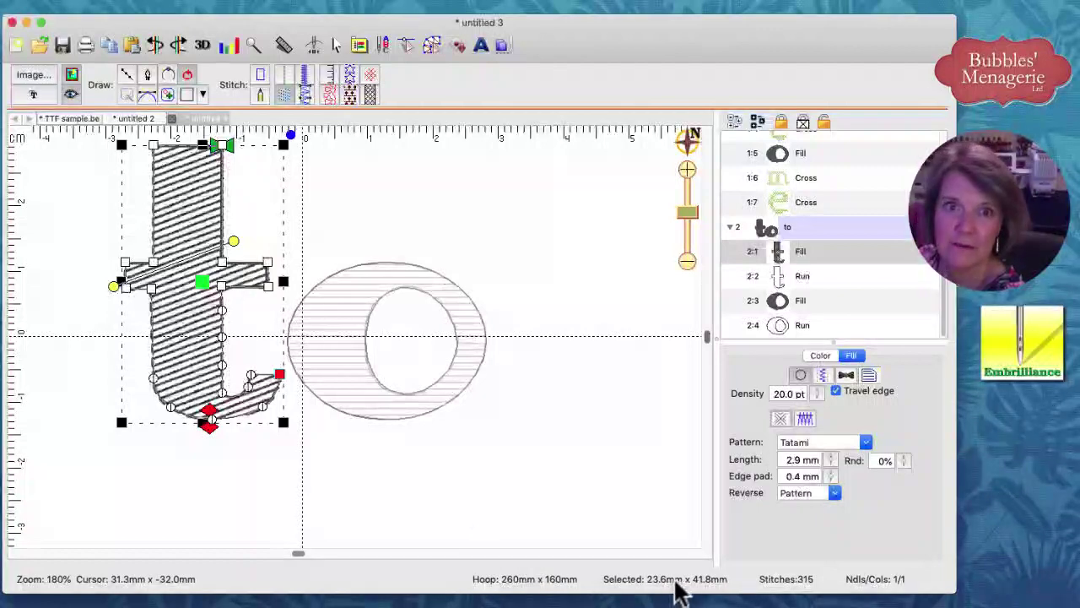
pyautogui.click(234, 245)
pyautogui.moveTo(233, 251); pyautogui.dragTo(237, 249)
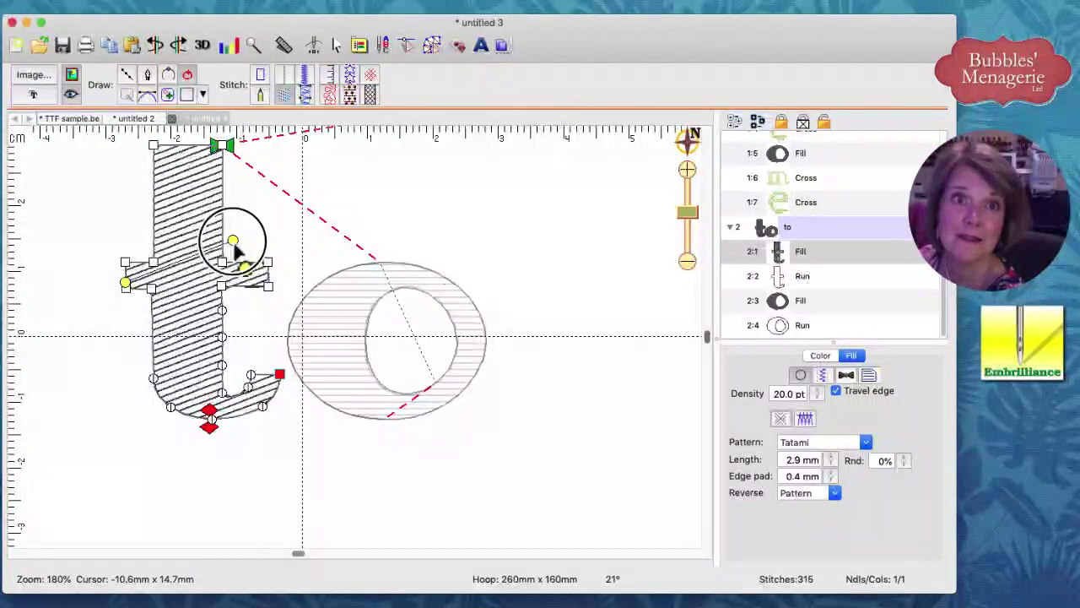
pyautogui.moveTo(237, 249); pyautogui.dragTo(238, 249)
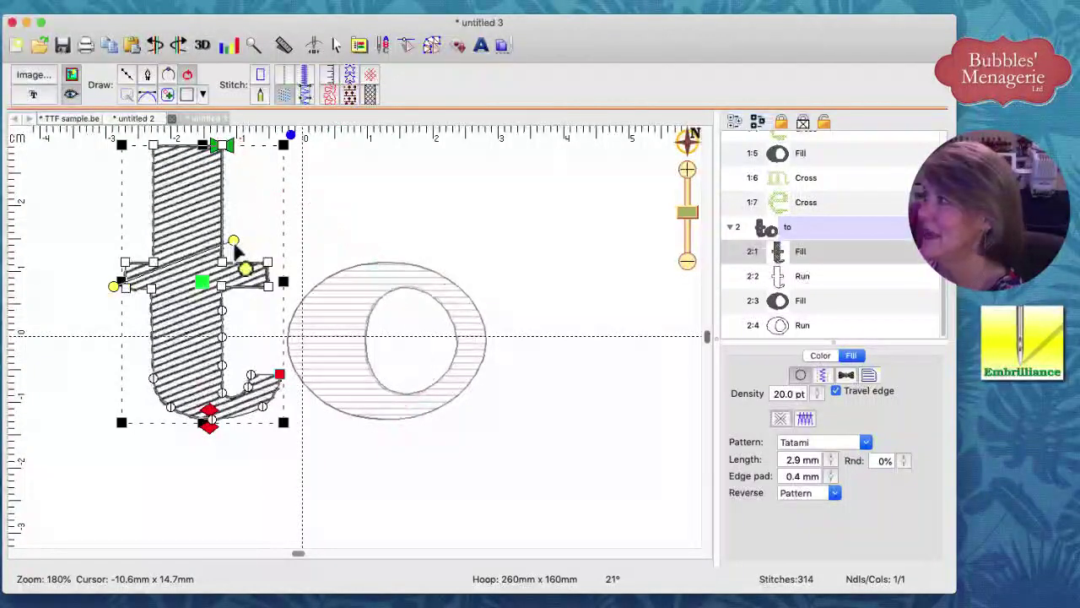
pyautogui.click(325, 309)
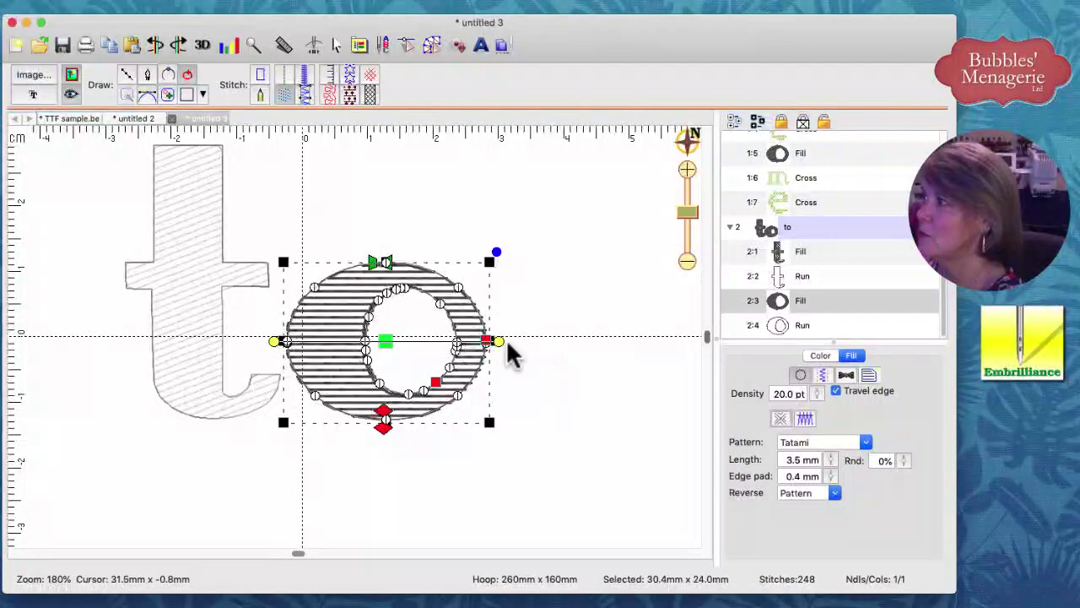
pyautogui.moveTo(498, 341); pyautogui.dragTo(486, 268)
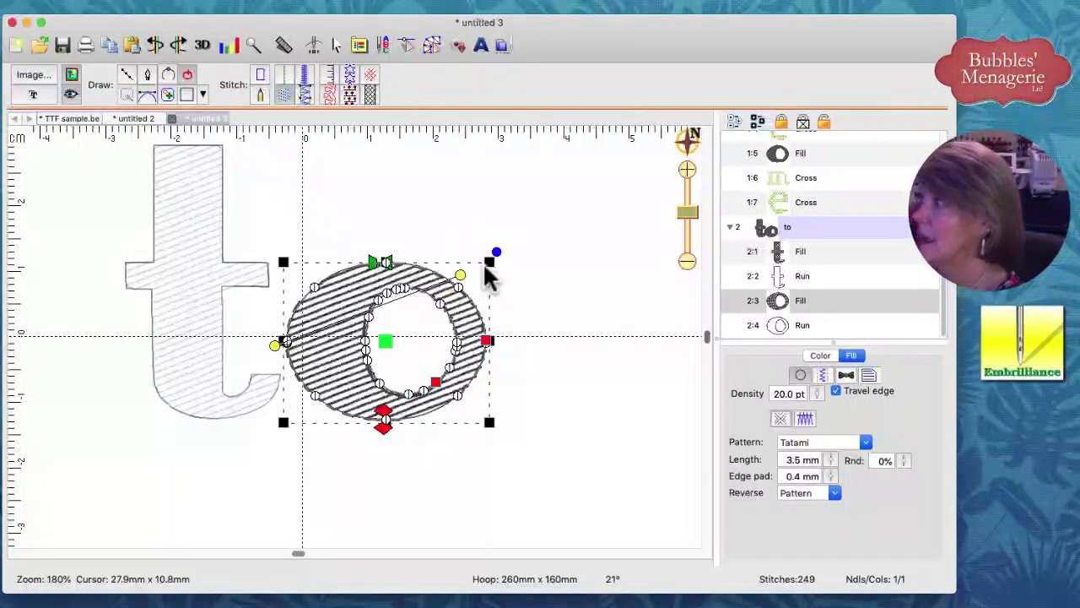
pyautogui.click(534, 312)
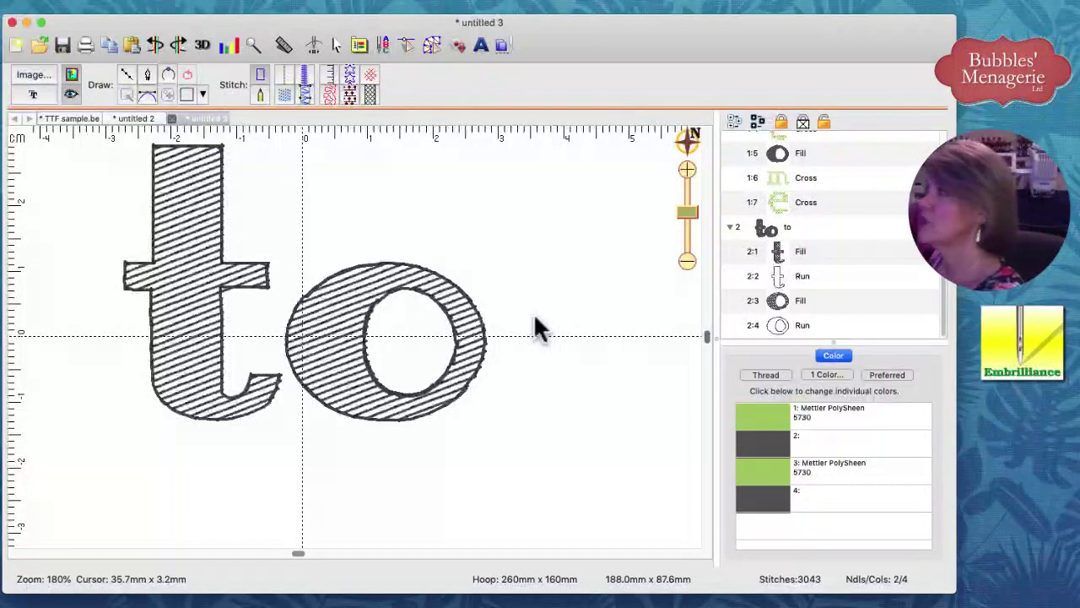
# Switch to the fuller digitizing toolset and give the t fill an Increasing density gradient of 0.9 mm.
pyautogui.click(174, 262)
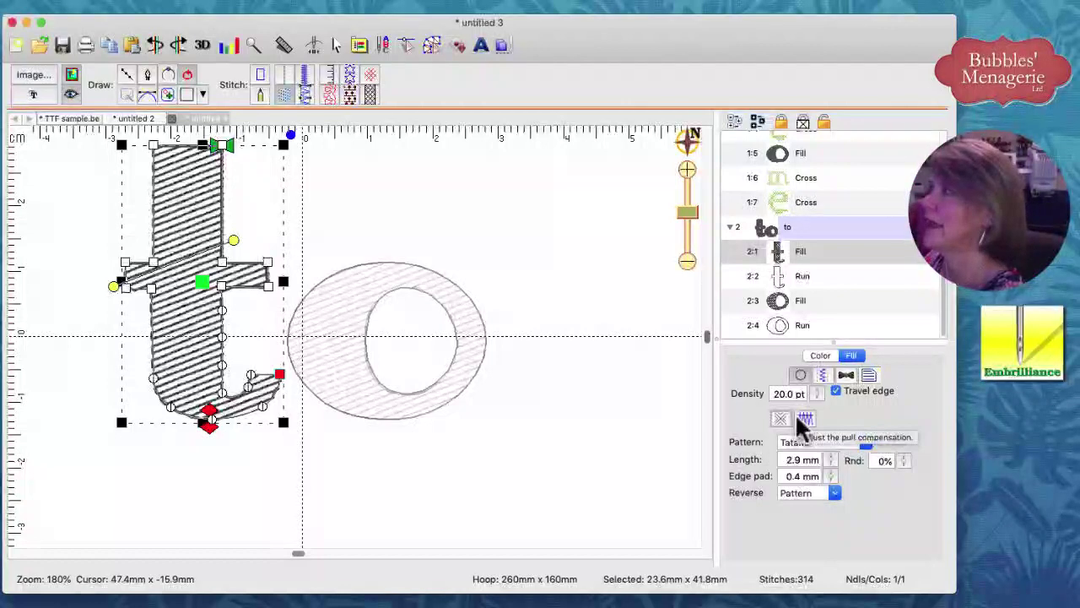
pyautogui.click(434, 45)
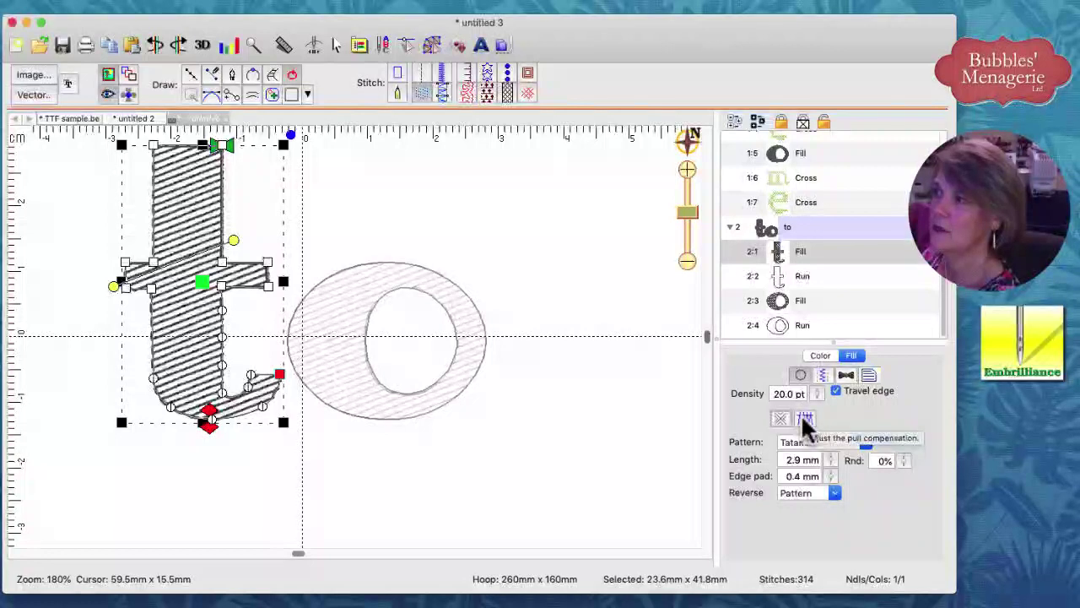
pyautogui.click(482, 466)
pyautogui.click(172, 319)
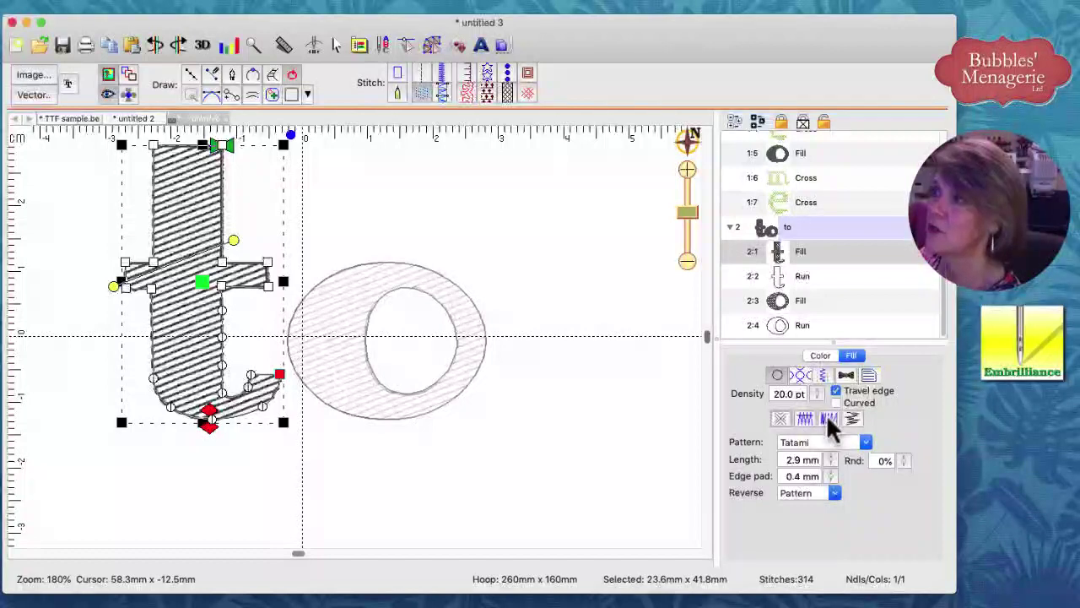
pyautogui.click(829, 418)
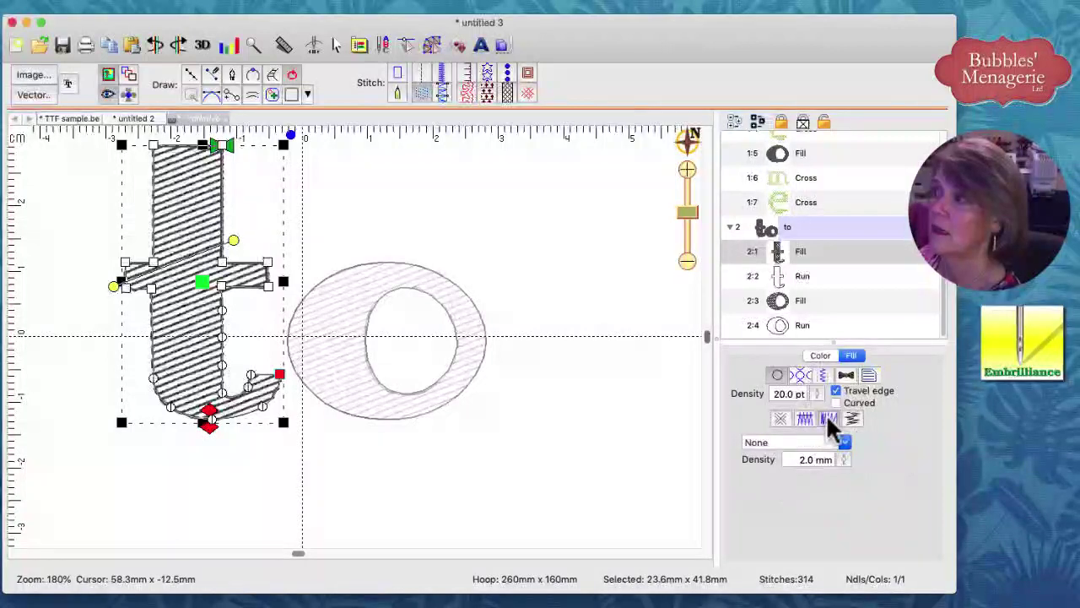
pyautogui.click(845, 442)
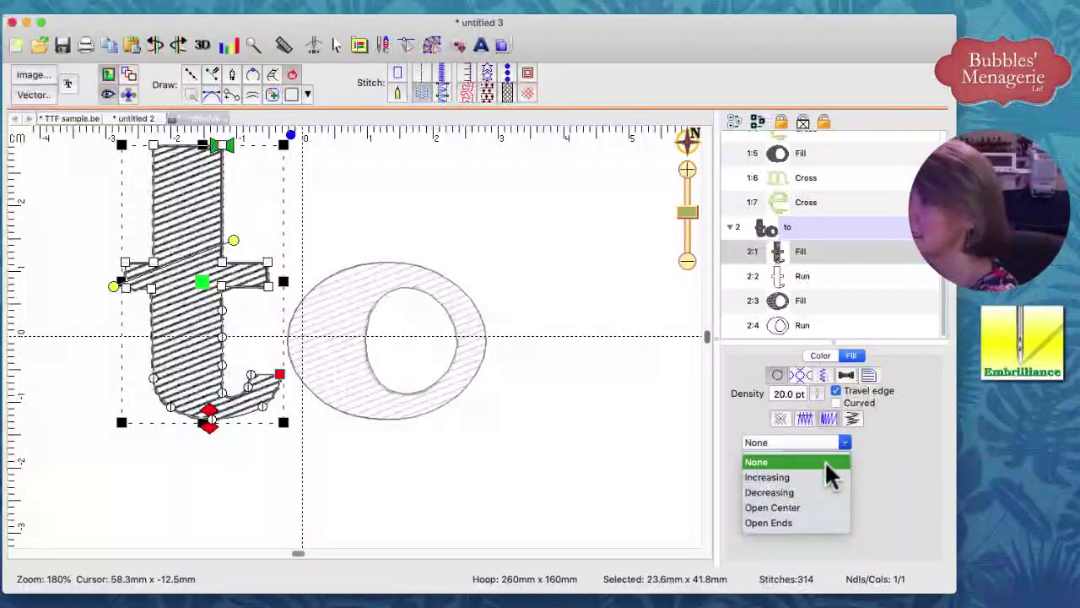
pyautogui.click(785, 478)
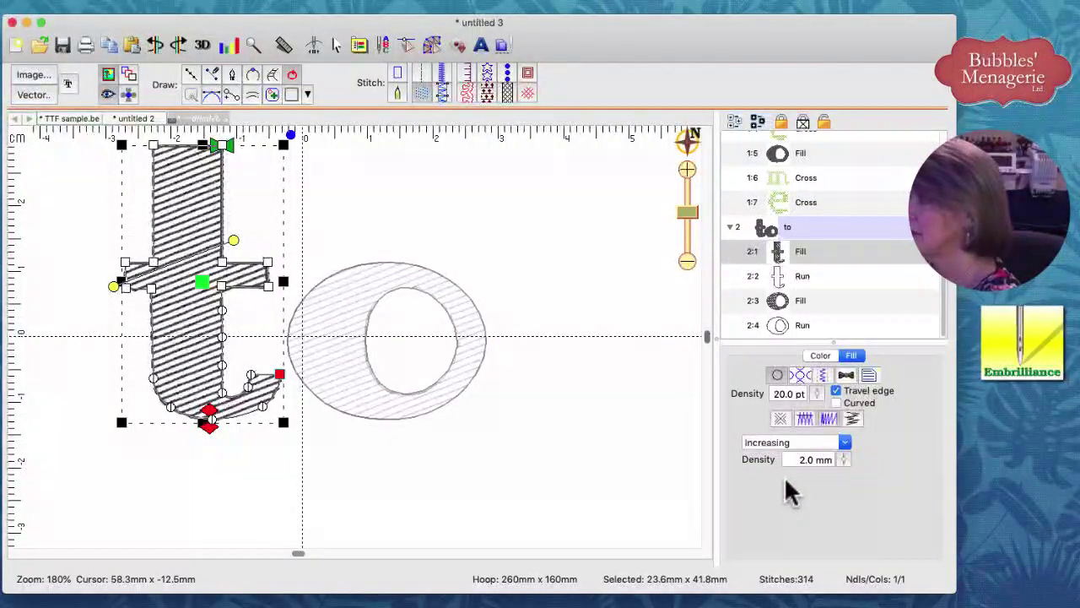
pyautogui.moveTo(842, 462); pyautogui.dragTo(840, 511)
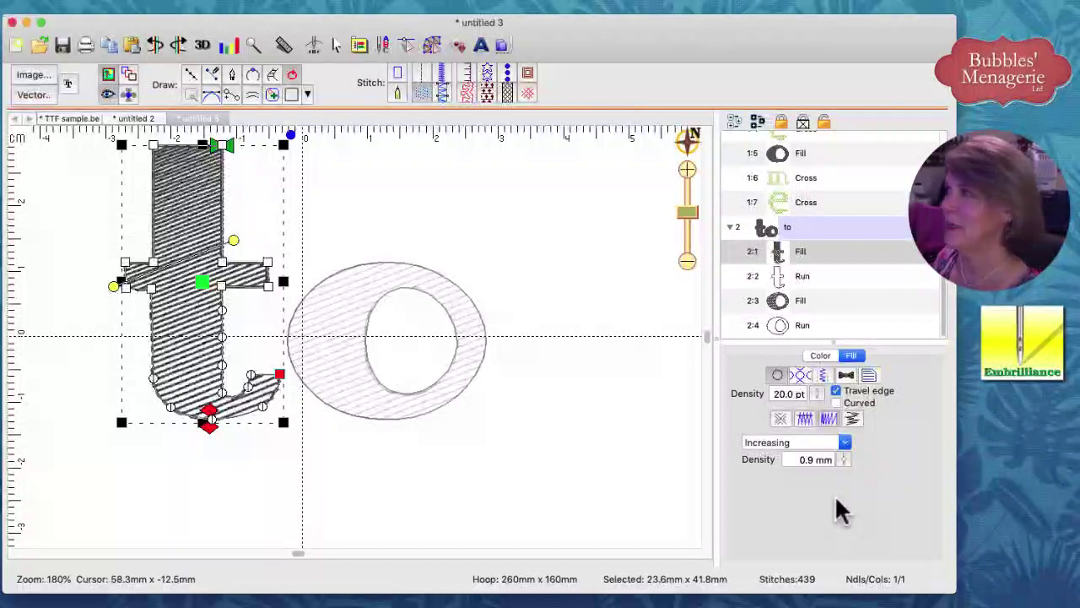
pyautogui.click(549, 434)
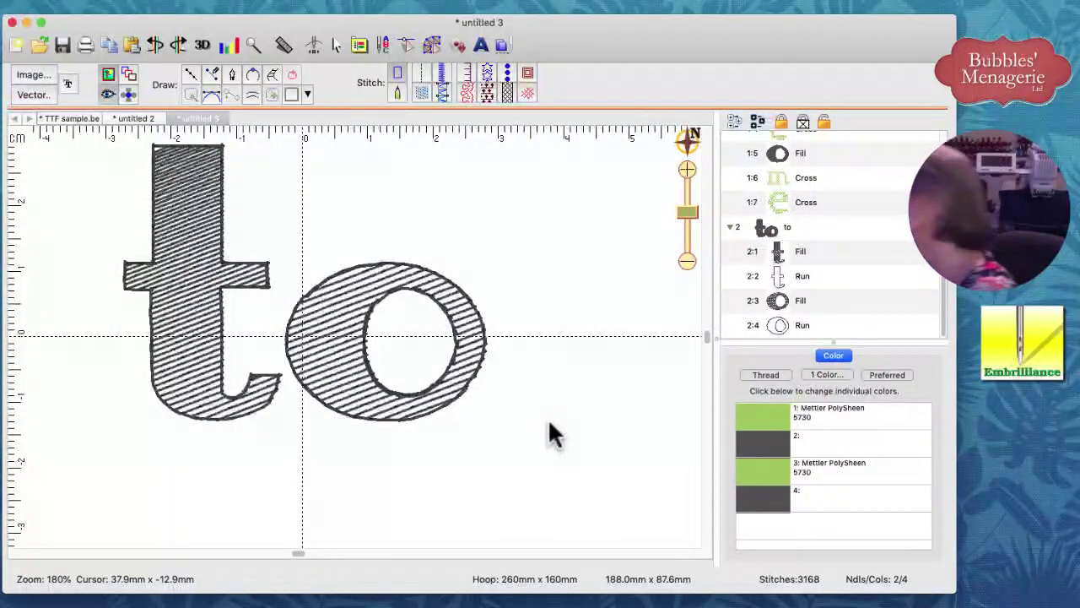
# Return to the smaller digitizing toolset, start a new TrueType lettering object and choose the Geek a byte font.
pyautogui.moveTo(688, 140)
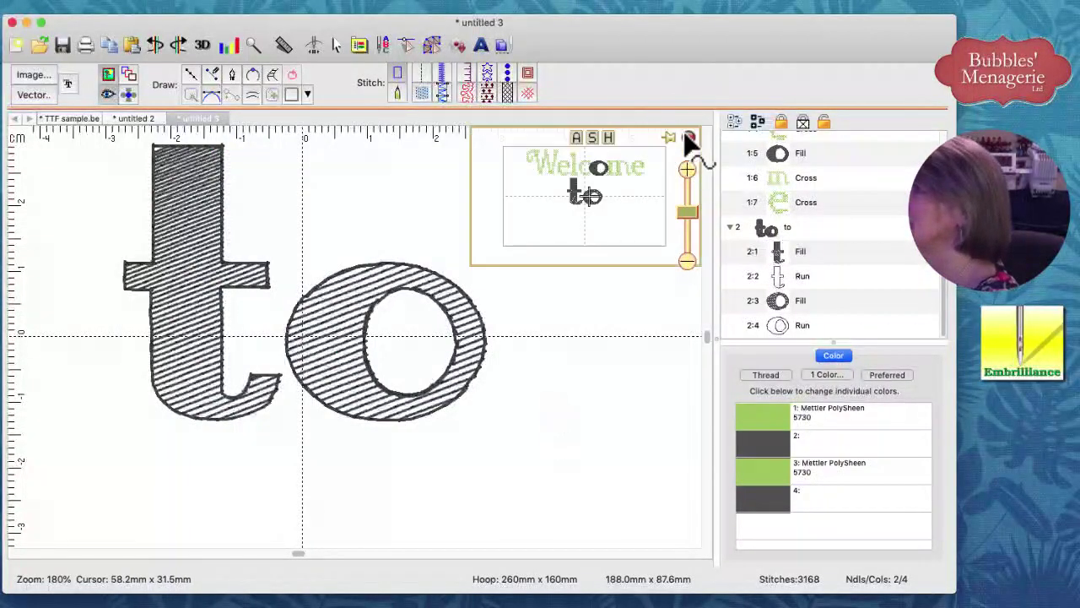
pyautogui.click(606, 151)
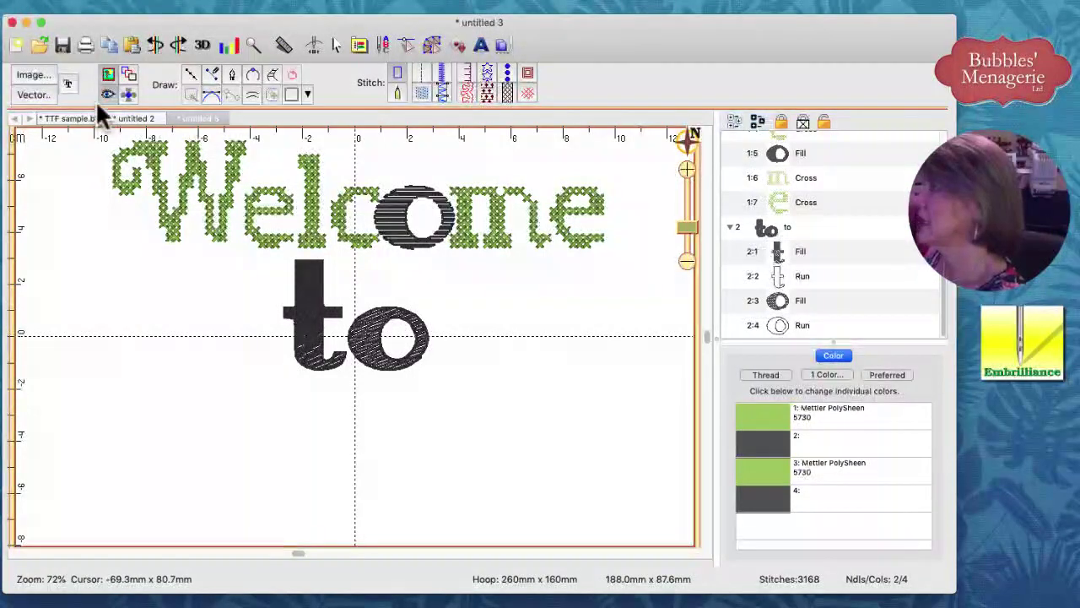
pyautogui.click(423, 40)
pyautogui.click(423, 40)
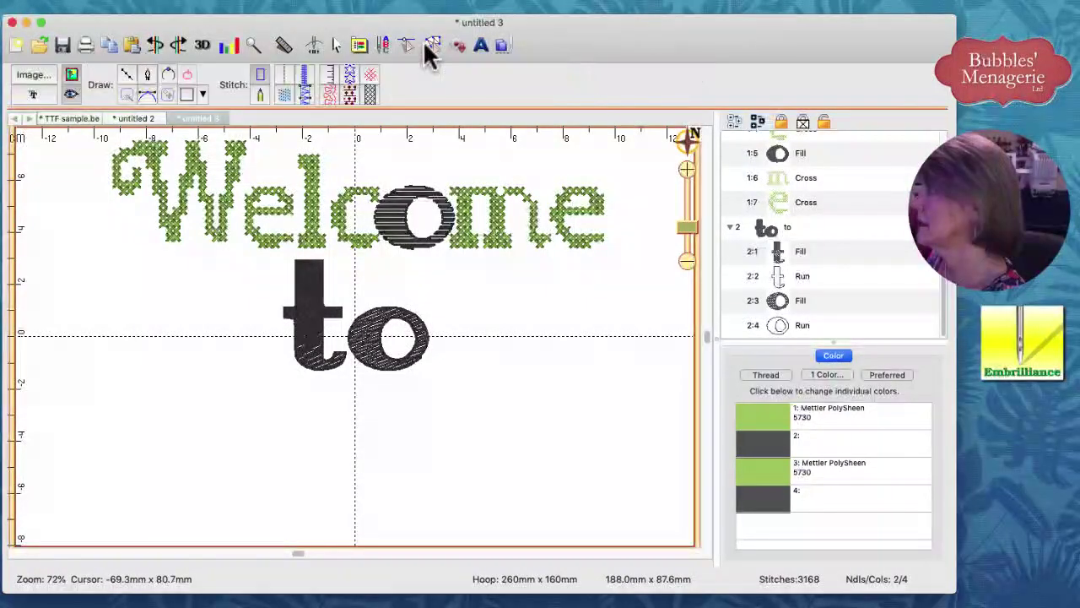
pyautogui.click(34, 93)
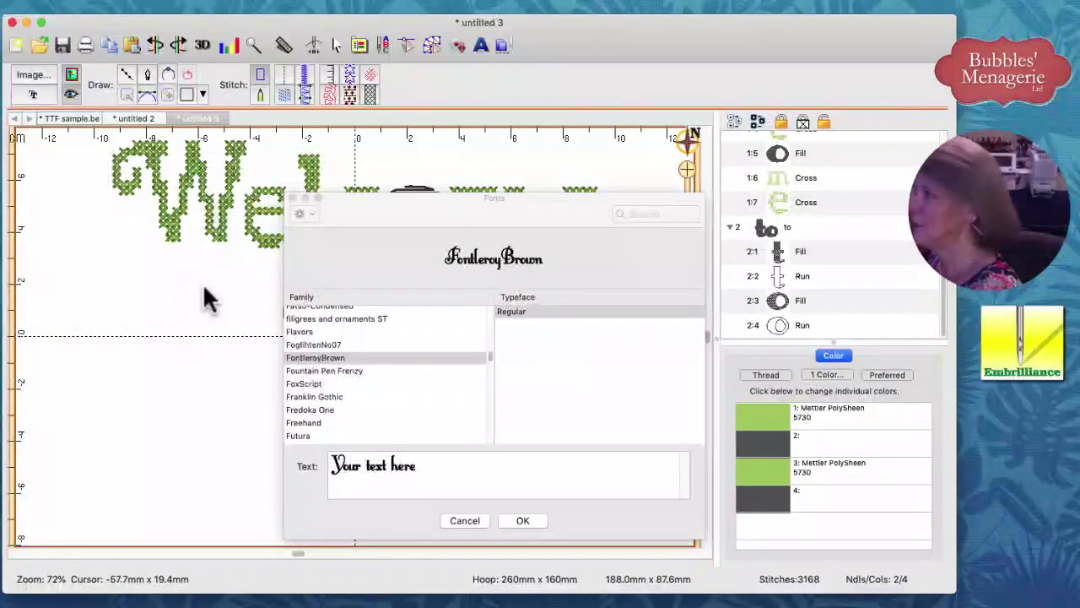
pyautogui.click(487, 354)
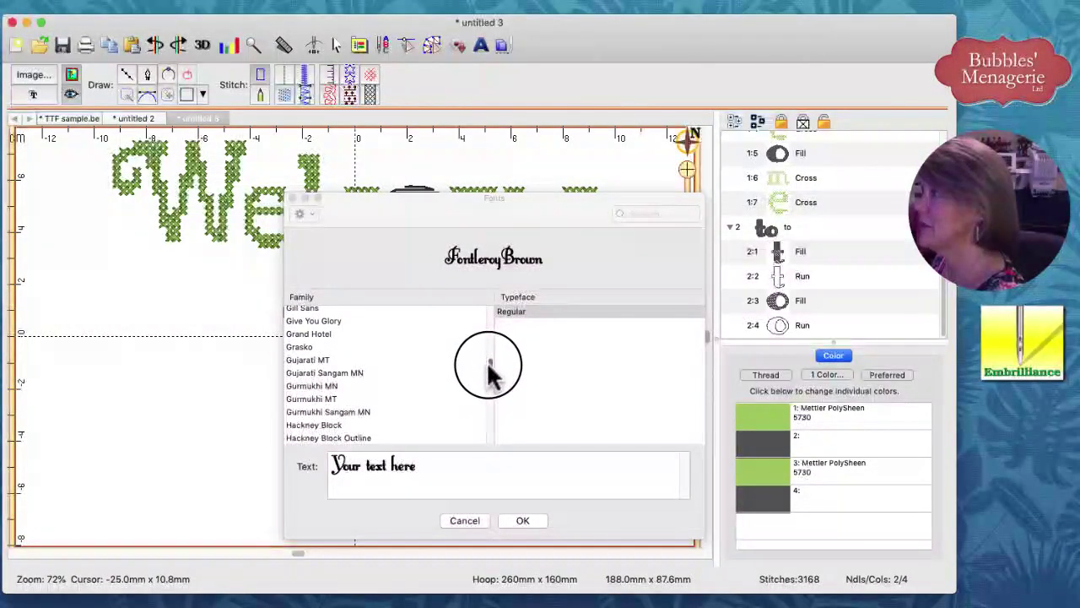
pyautogui.scroll(1, 490, 371)
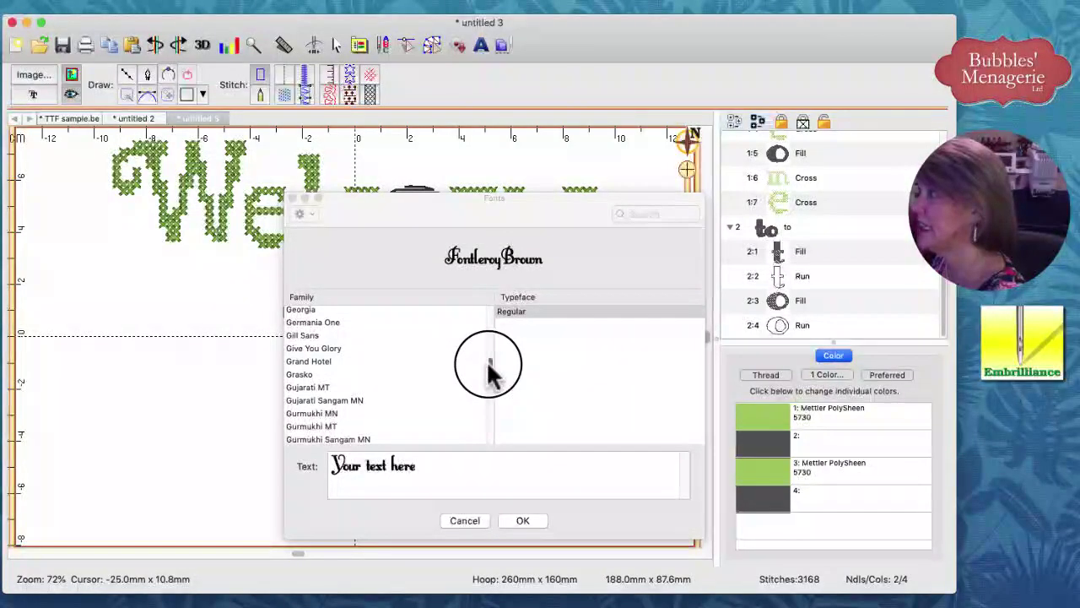
pyautogui.click(307, 335)
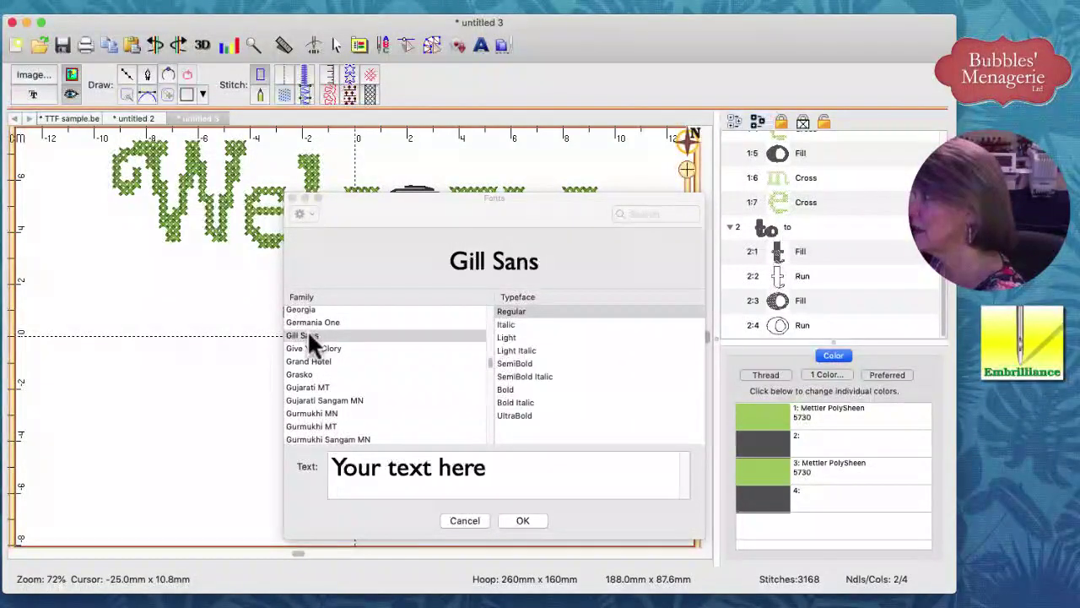
pyautogui.click(486, 316)
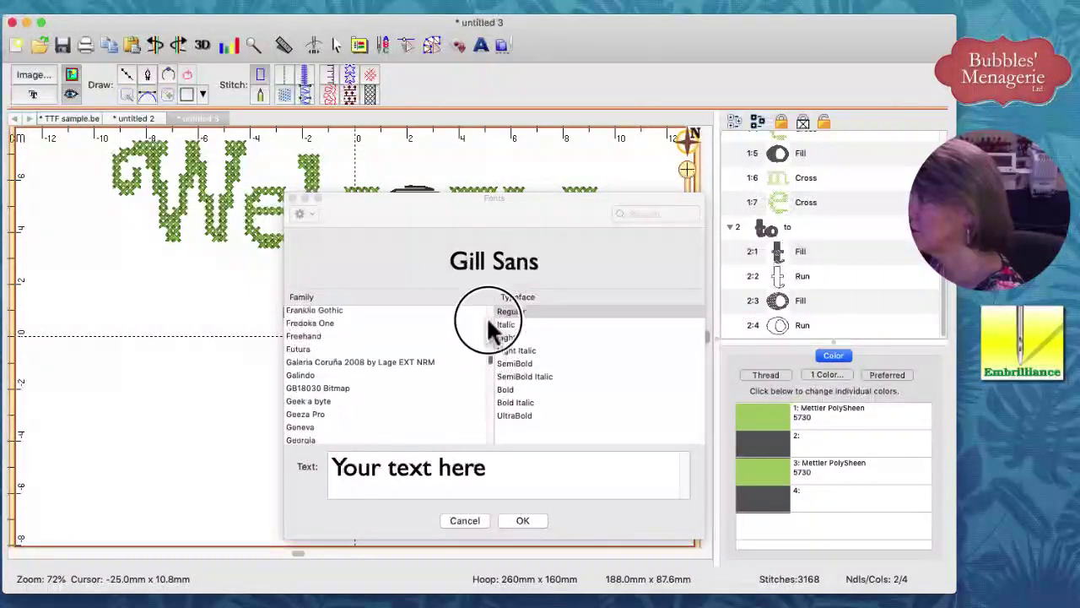
pyautogui.click(303, 403)
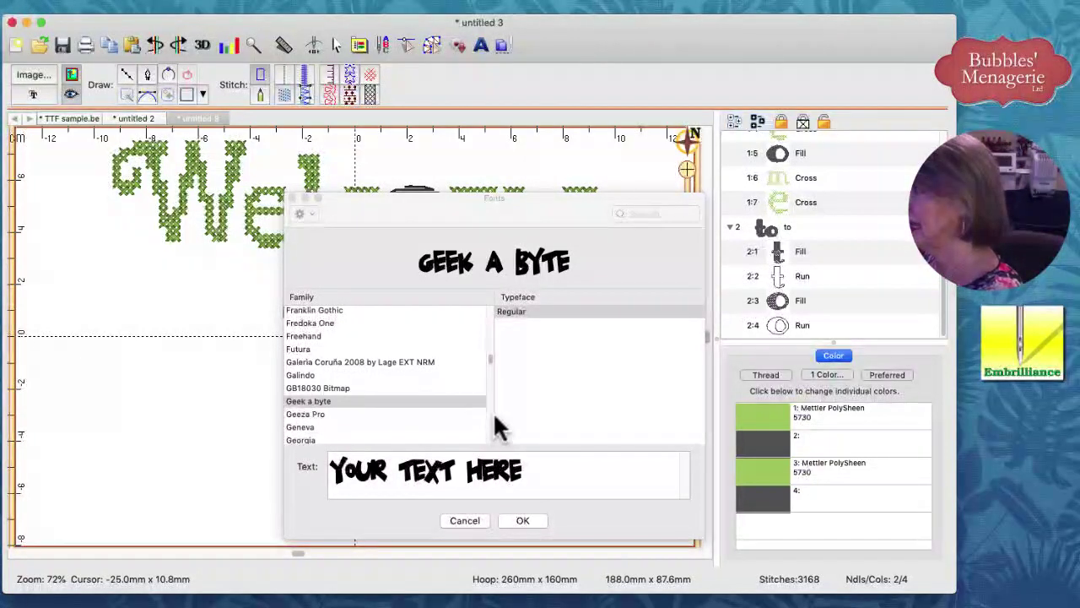
# Replace the sample text with "Fonts" and create the lettering.
pyautogui.click(439, 464)
pyautogui.click(309, 465)
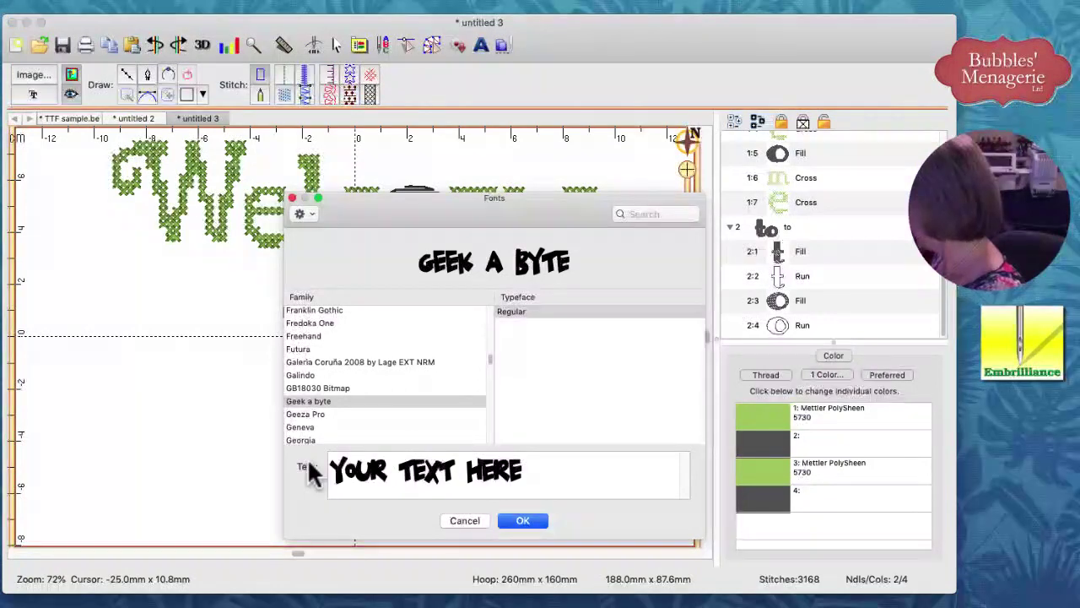
pyautogui.moveTo(526, 469); pyautogui.dragTo(323, 454)
pyautogui.write('Fonts')
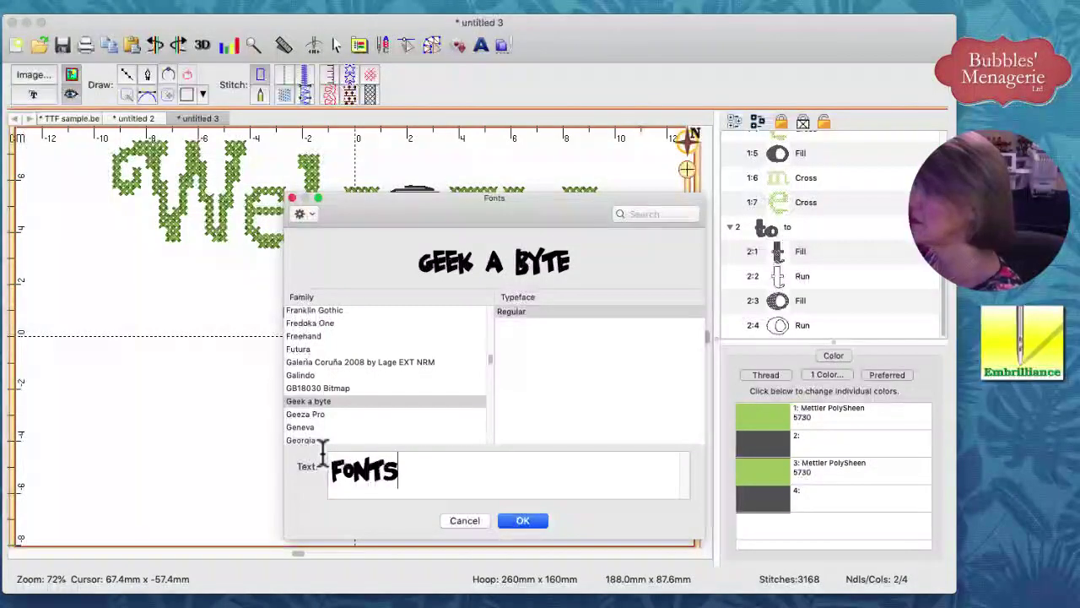
pyautogui.click(526, 520)
pyautogui.click(525, 521)
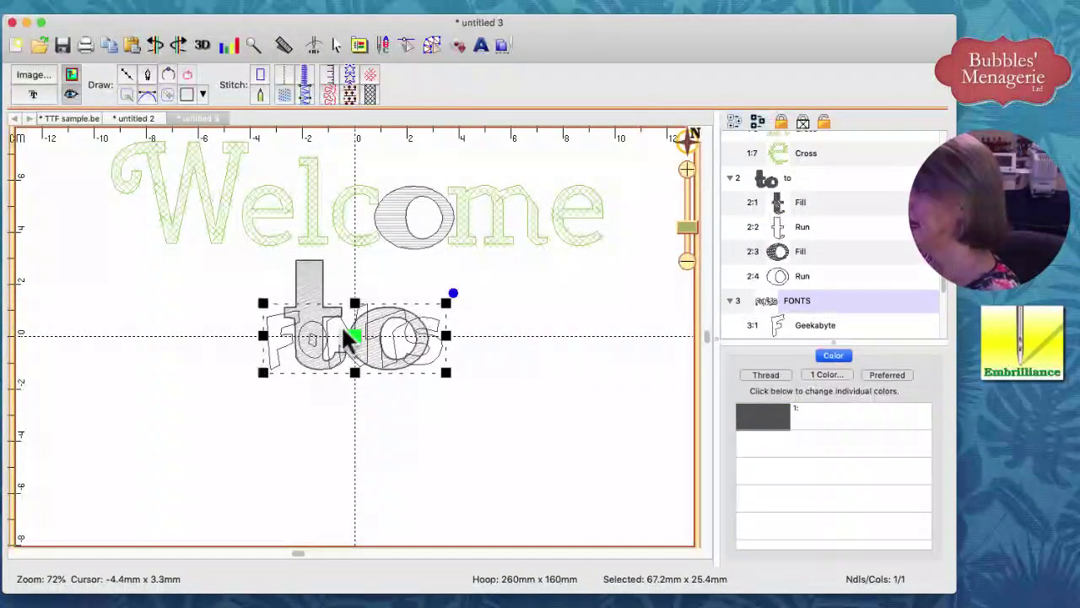
# Place the FONTS lettering below "to" and enlarge it to about 182 × 69 mm, keeping it inside the hoop.
pyautogui.moveTo(351, 330); pyautogui.dragTo(364, 447)
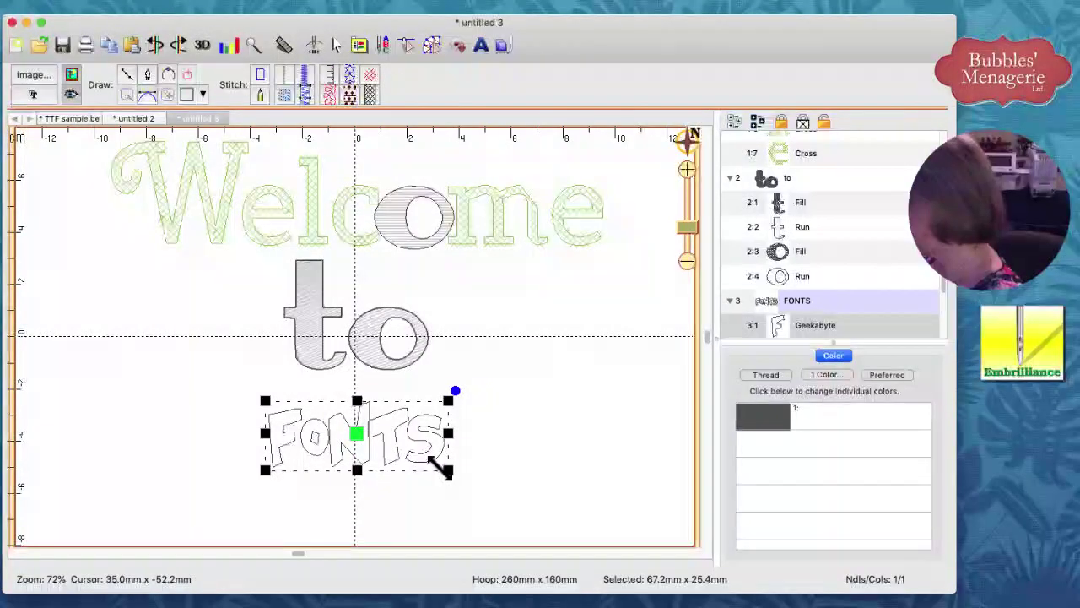
pyautogui.moveTo(443, 467); pyautogui.dragTo(690, 604)
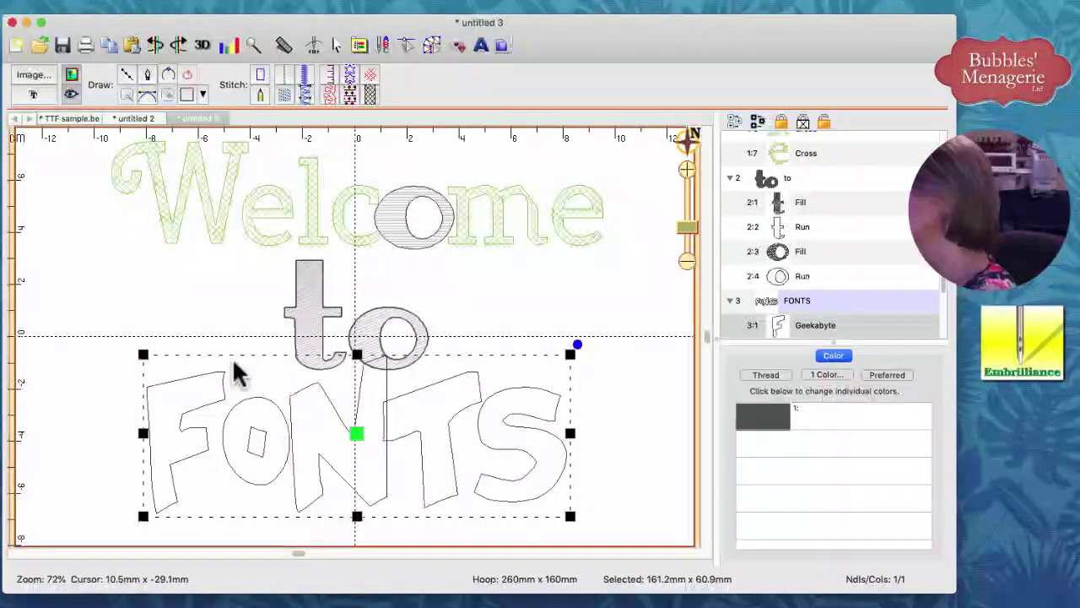
pyautogui.moveTo(144, 516); pyautogui.dragTo(87, 545)
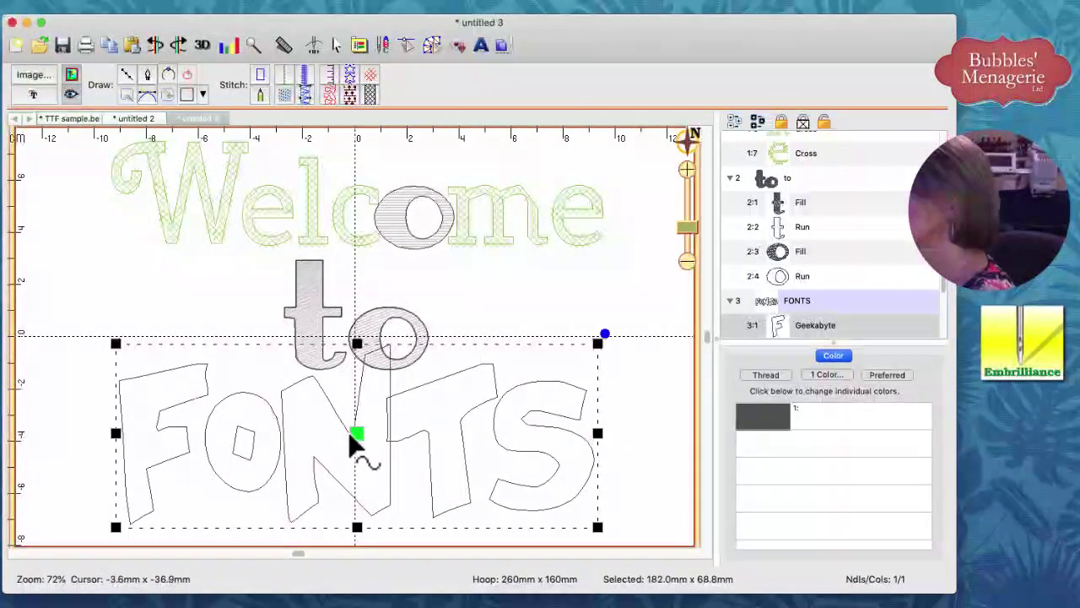
pyautogui.moveTo(354, 443); pyautogui.dragTo(333, 463)
pyautogui.click(632, 415)
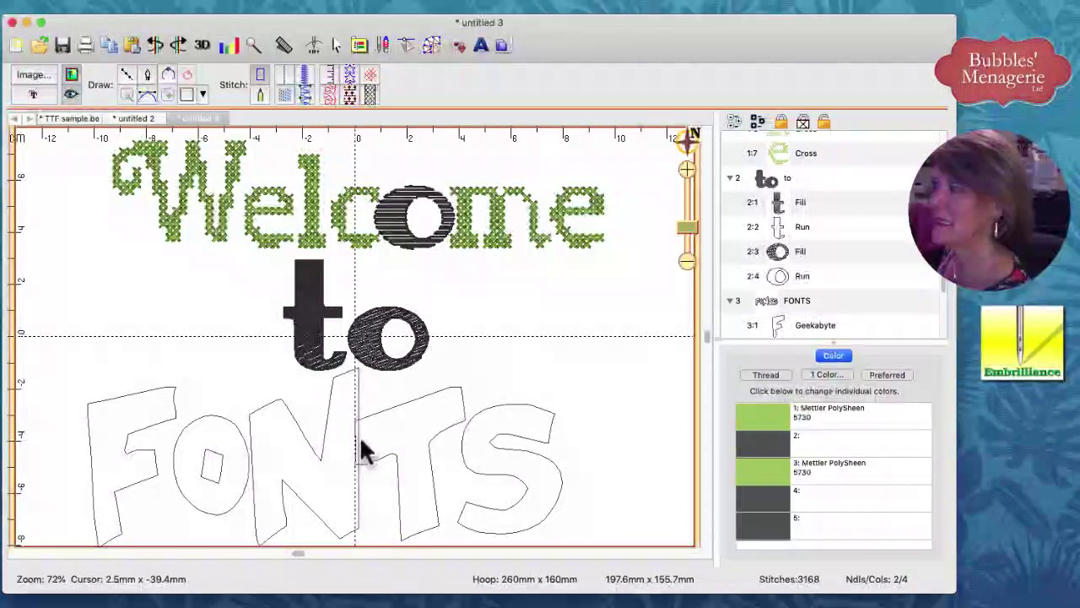
# Move the T of FONTS up and away from the N, and stretch it taller.
pyautogui.click(399, 473)
pyautogui.moveTo(410, 461); pyautogui.dragTo(430, 444)
pyautogui.moveTo(427, 525); pyautogui.dragTo(424, 550)
# Move the S of FONTS up and clear of the T, and enlarge it to about 50 × 62 mm.
pyautogui.click(504, 486)
pyautogui.moveTo(507, 474); pyautogui.dragTo(546, 442)
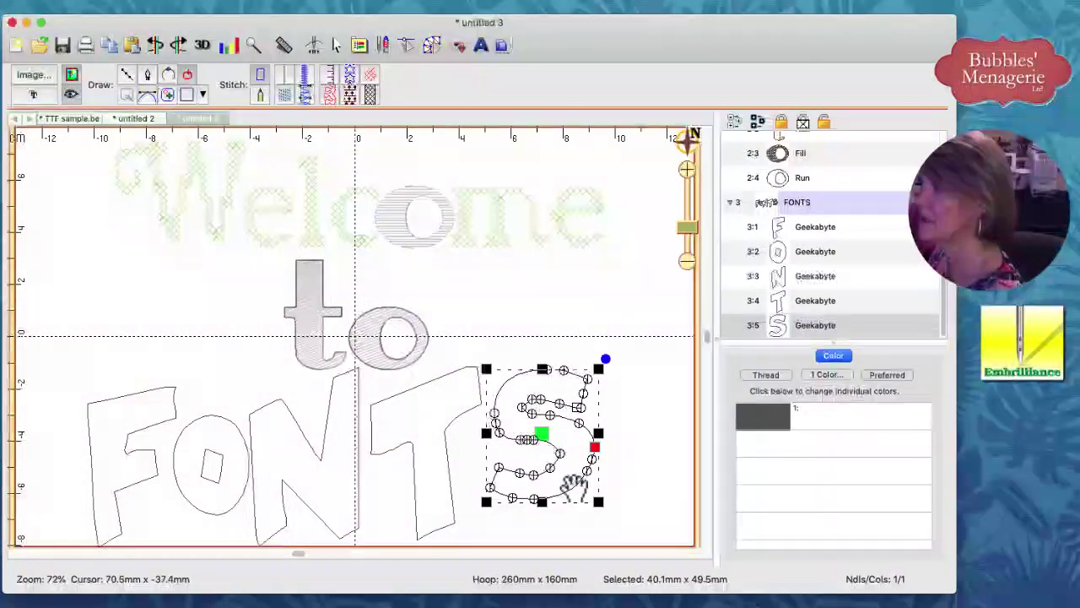
pyautogui.moveTo(599, 504); pyautogui.dragTo(624, 534)
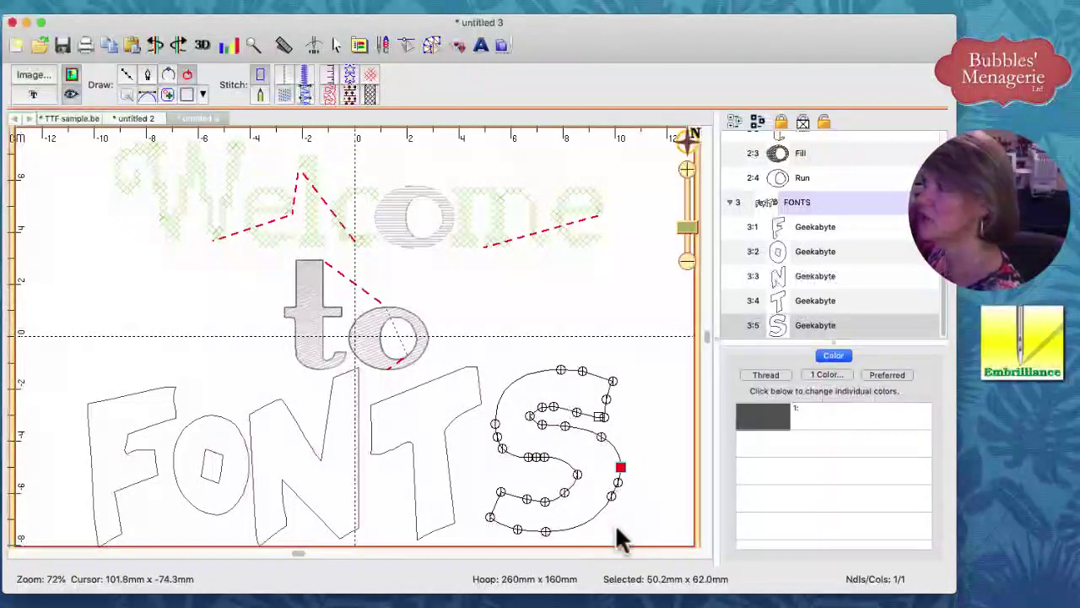
# Move the F of FONTS away from the O to leave space between the two letters.
pyautogui.click(146, 421)
pyautogui.click(147, 425)
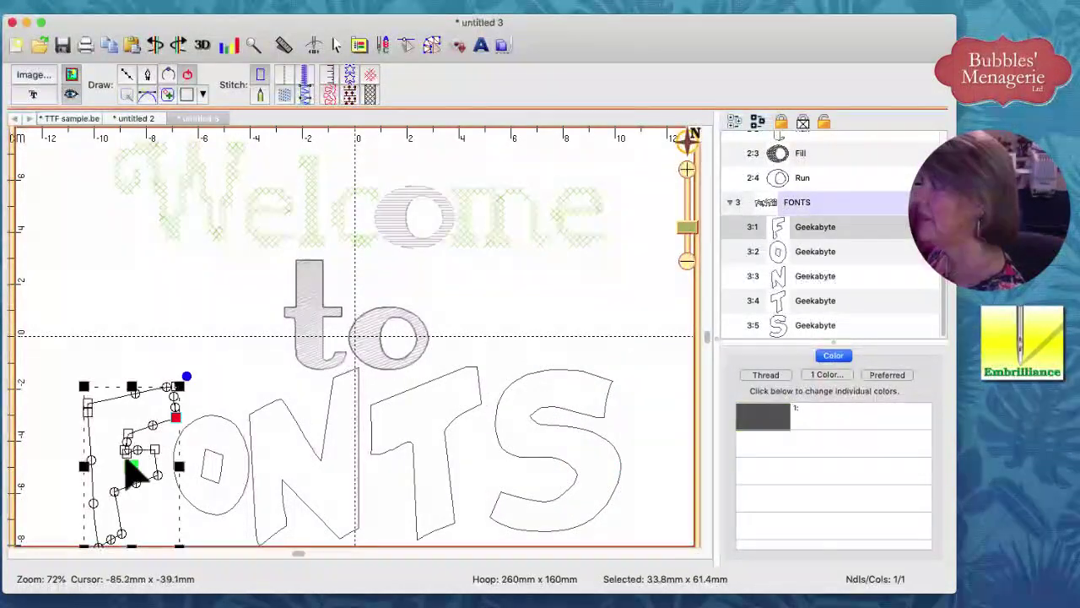
pyautogui.moveTo(135, 460); pyautogui.dragTo(124, 467)
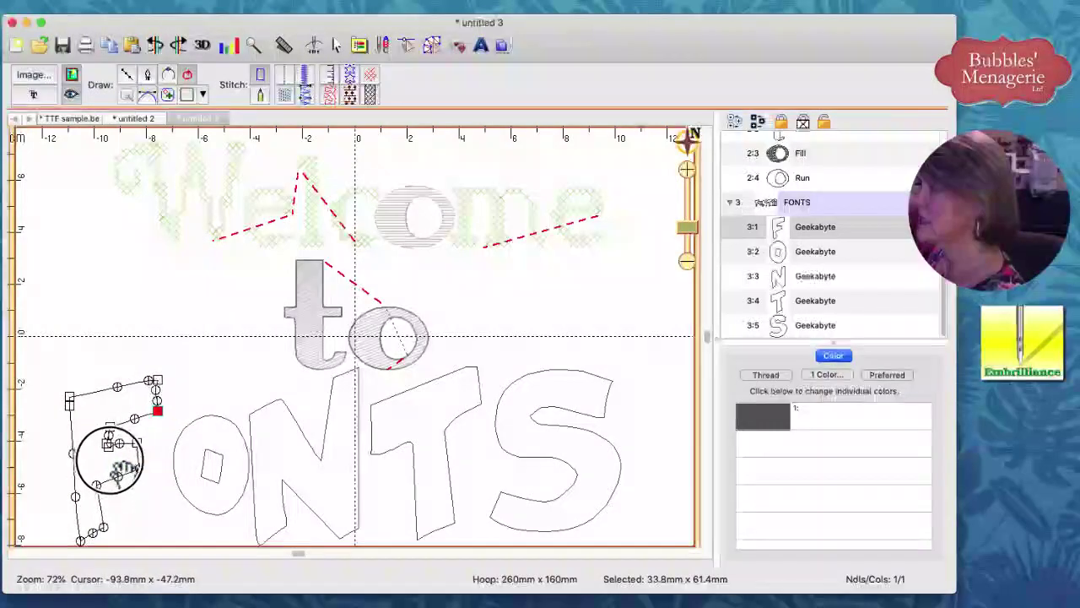
# Move the O of FONTS away from the N and enlarge it to about 38 × 51 mm.
pyautogui.click(175, 460)
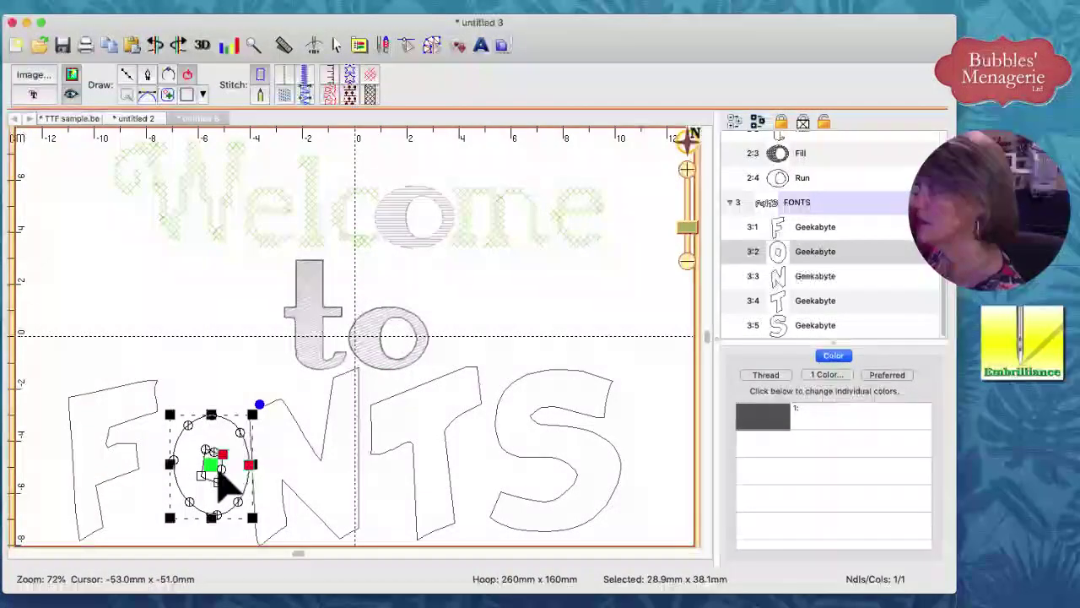
pyautogui.moveTo(206, 460); pyautogui.dragTo(187, 474)
pyautogui.moveTo(216, 439); pyautogui.dragTo(244, 385)
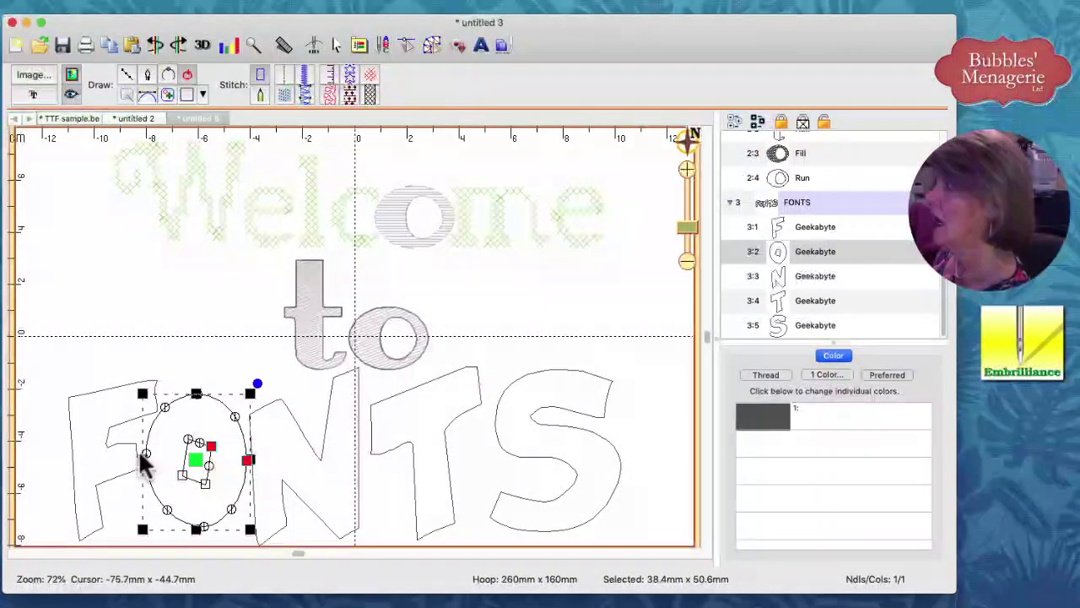
# Move the F farther out from the enlarged O, and shift the O slightly away from the N.
pyautogui.click(123, 474)
pyautogui.moveTo(122, 469); pyautogui.dragTo(115, 458)
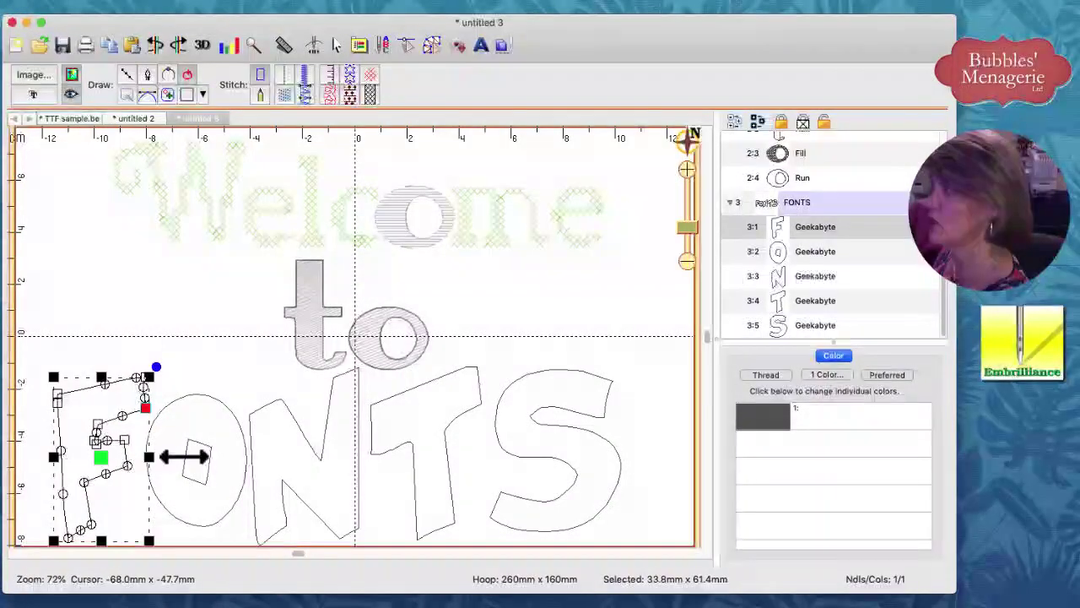
pyautogui.moveTo(187, 473); pyautogui.dragTo(202, 411)
pyautogui.click(194, 350)
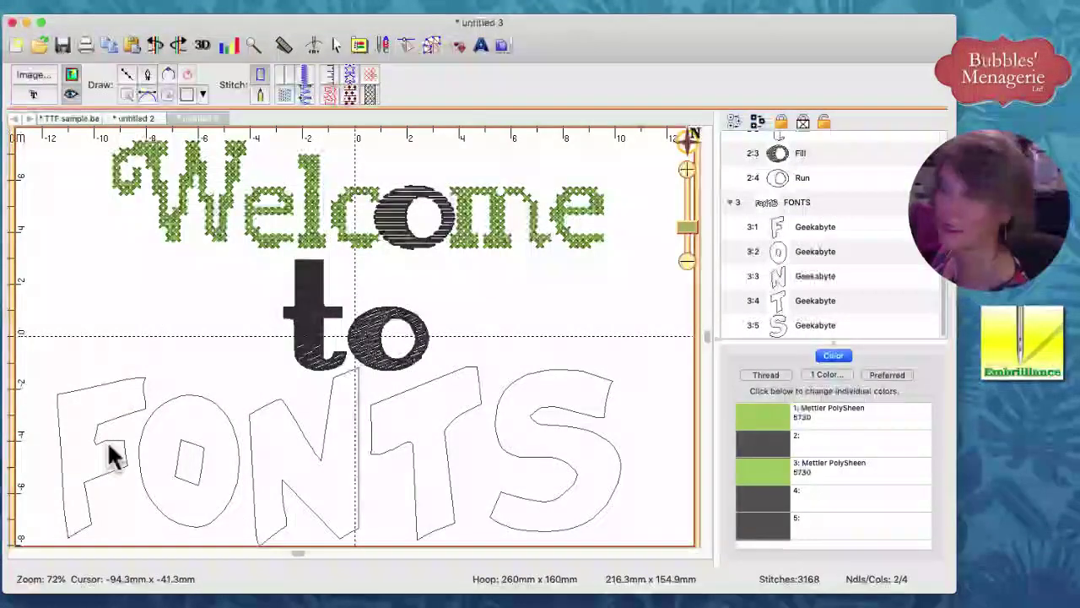
# Delete the surplus node on the upper edge of the F's middle arm.
pyautogui.click(113, 441)
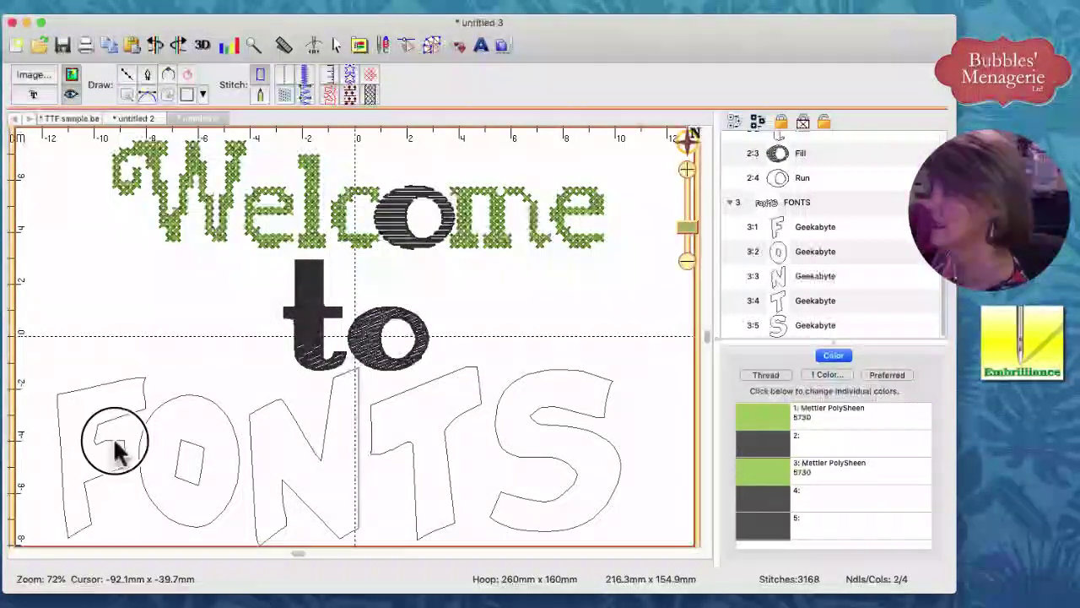
pyautogui.click(99, 449)
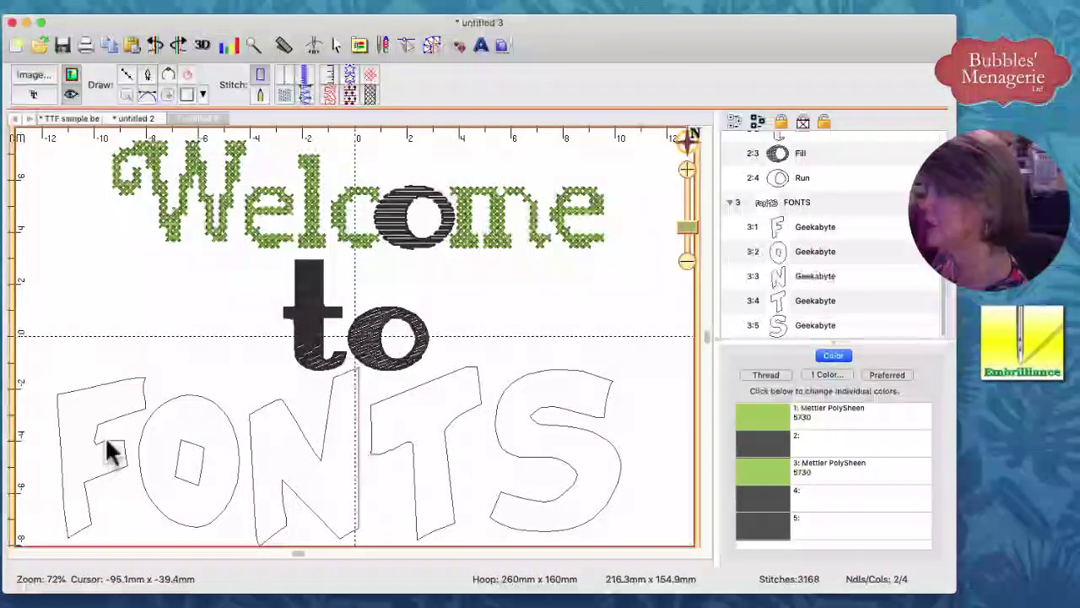
pyautogui.click(106, 443)
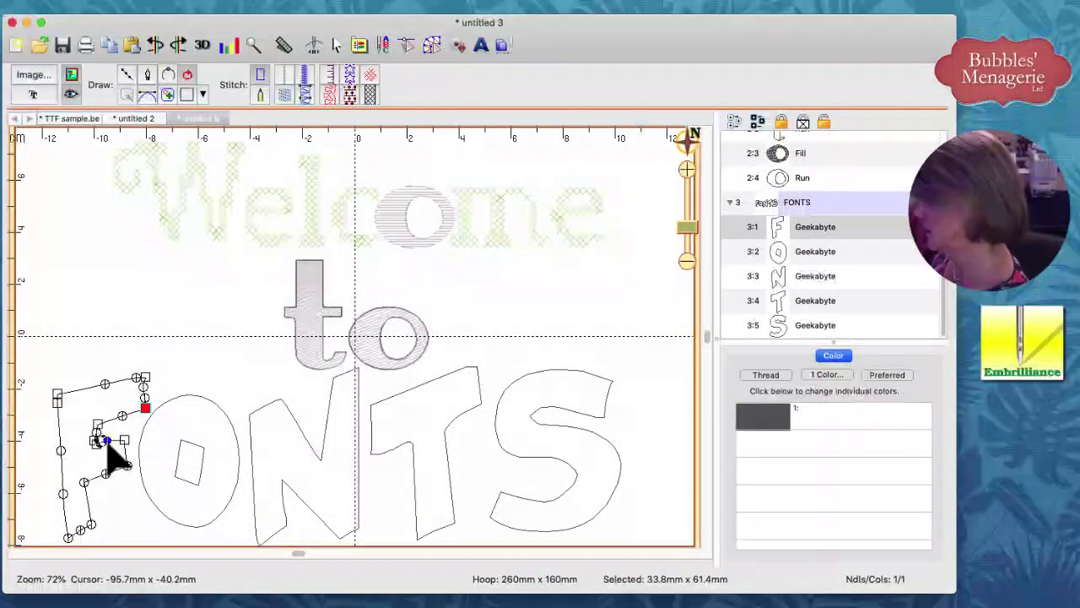
pyautogui.click(109, 441)
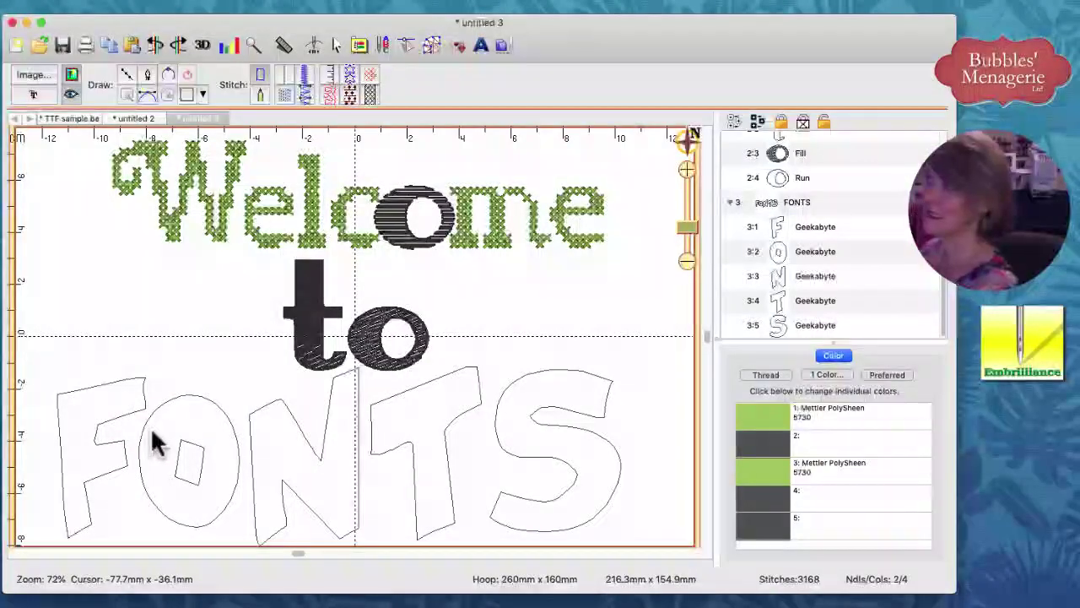
# Delete the extra nodes along the underside of the T's left arm, and tidy the node at the arm's lower corner.
pyautogui.click(402, 444)
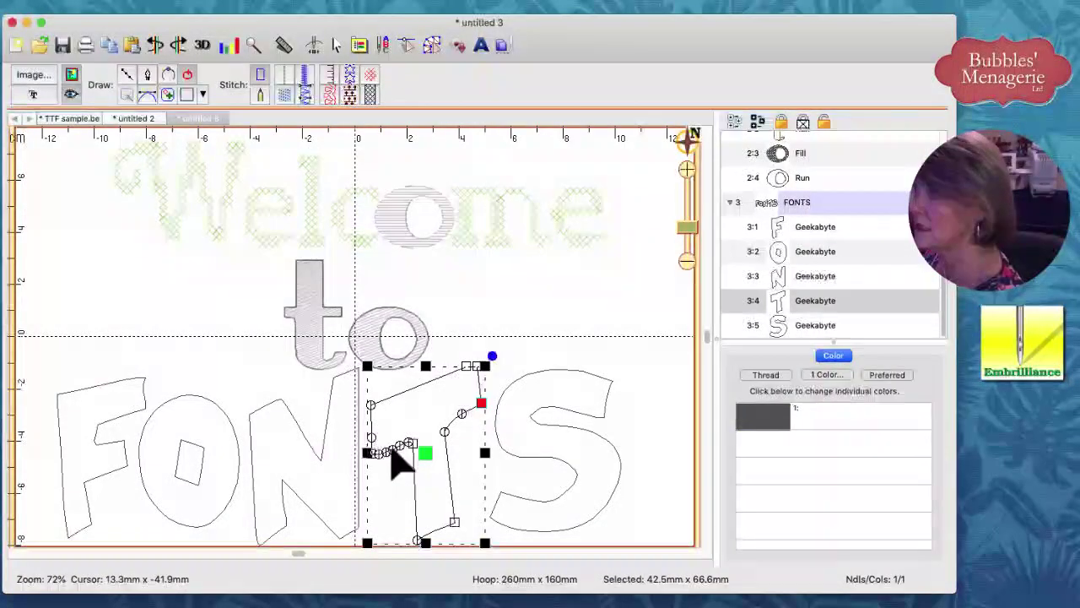
pyautogui.click(395, 449)
pyautogui.moveTo(400, 450)
pyautogui.mouseDown()
pyautogui.moveTo(384, 445)
pyautogui.moveTo(380, 469)
pyautogui.moveTo(405, 479)
pyautogui.mouseUp()
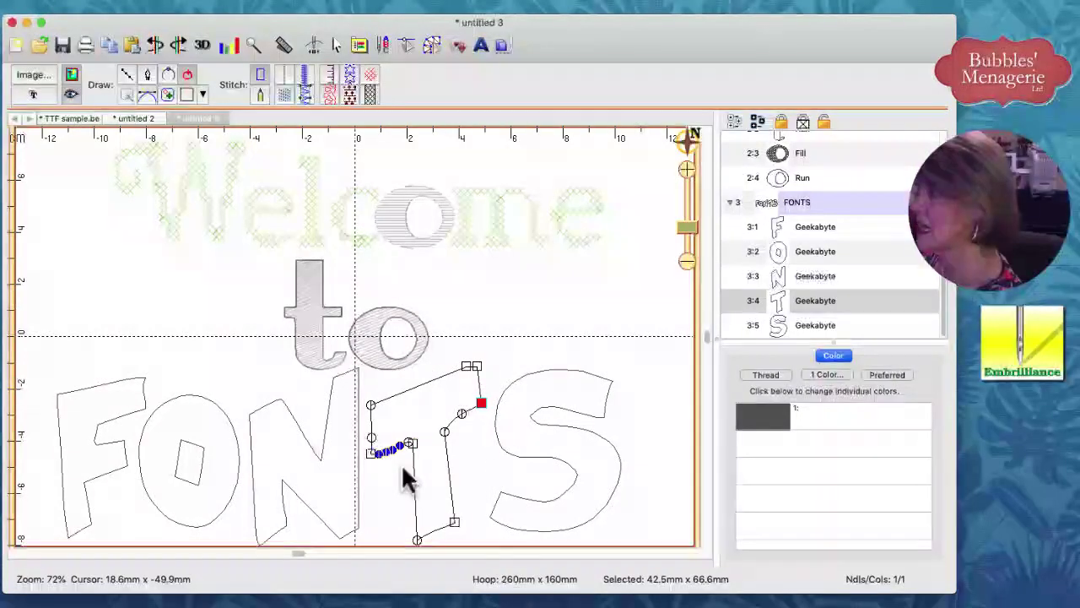
pyautogui.click(401, 442)
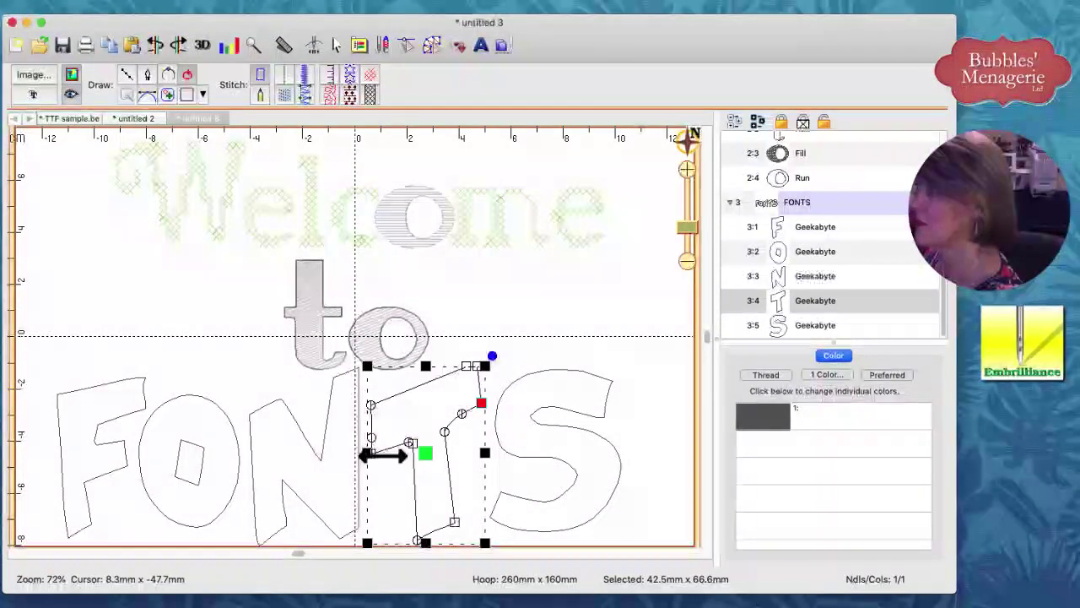
pyautogui.click(374, 456)
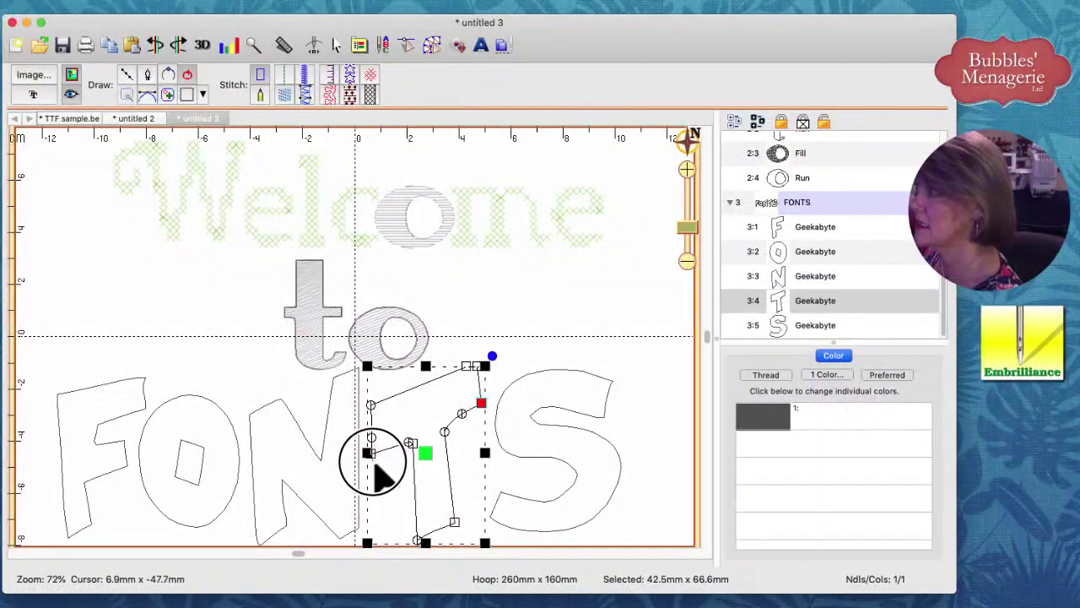
pyautogui.click(372, 455)
pyautogui.moveTo(373, 455); pyautogui.dragTo(372, 457)
pyautogui.click(476, 461)
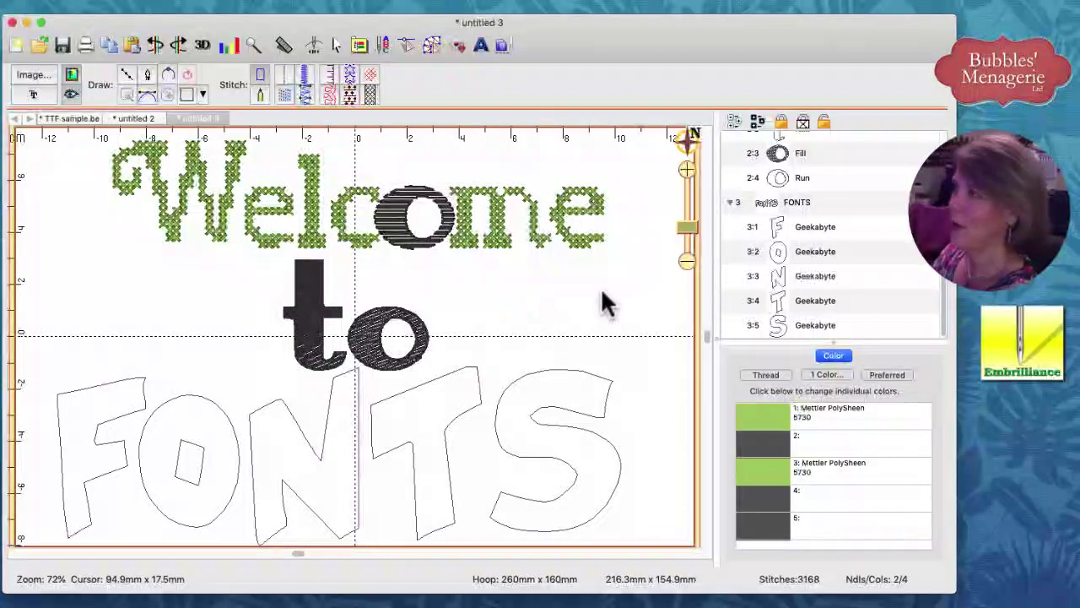
# Convert the whole FONTS lettering to appliqué and open its appliqué settings.
pyautogui.click(769, 201)
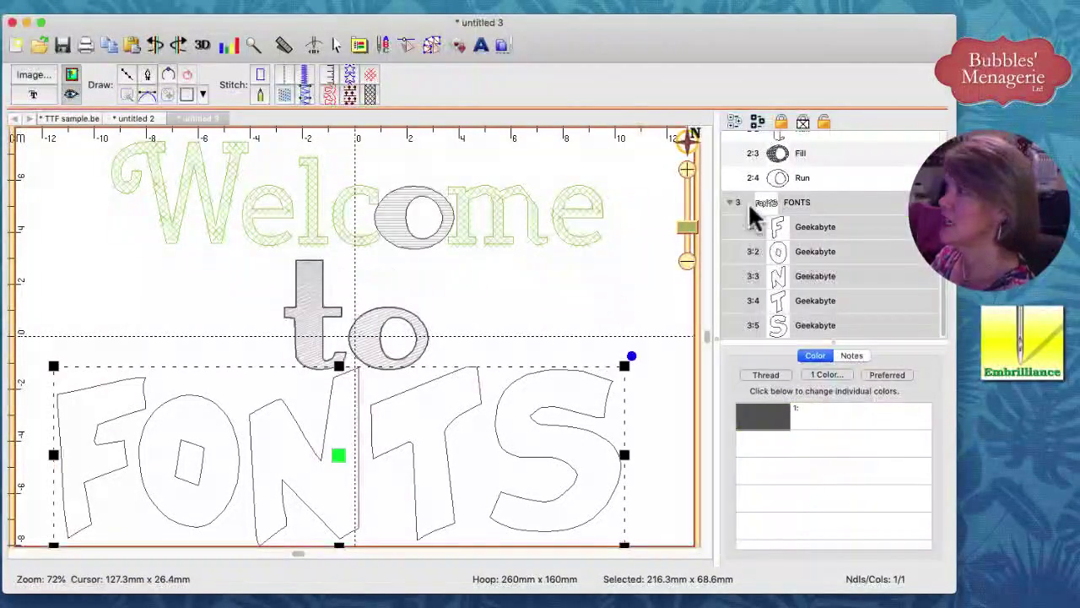
pyautogui.click(330, 71)
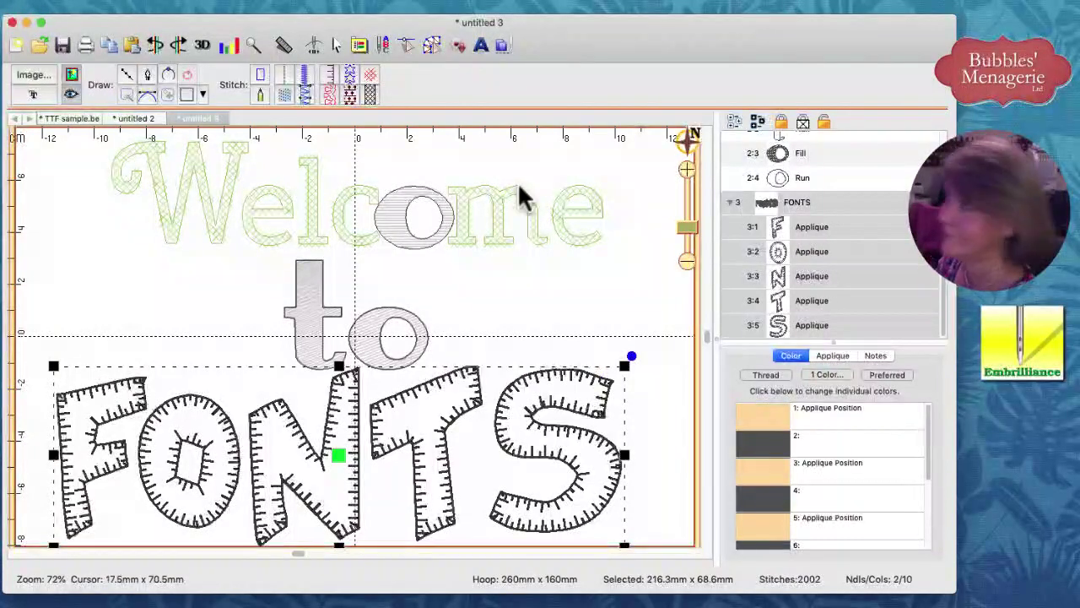
pyautogui.click(833, 355)
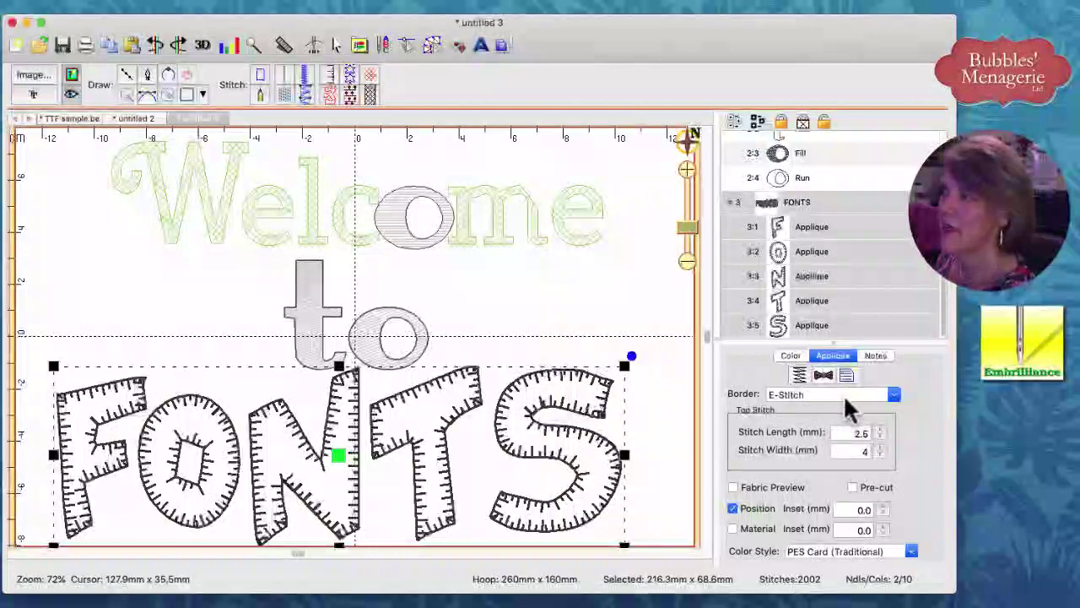
# Try a Satin border on the FONTS appliqué and settle on Zig-Zag.
pyautogui.click(893, 397)
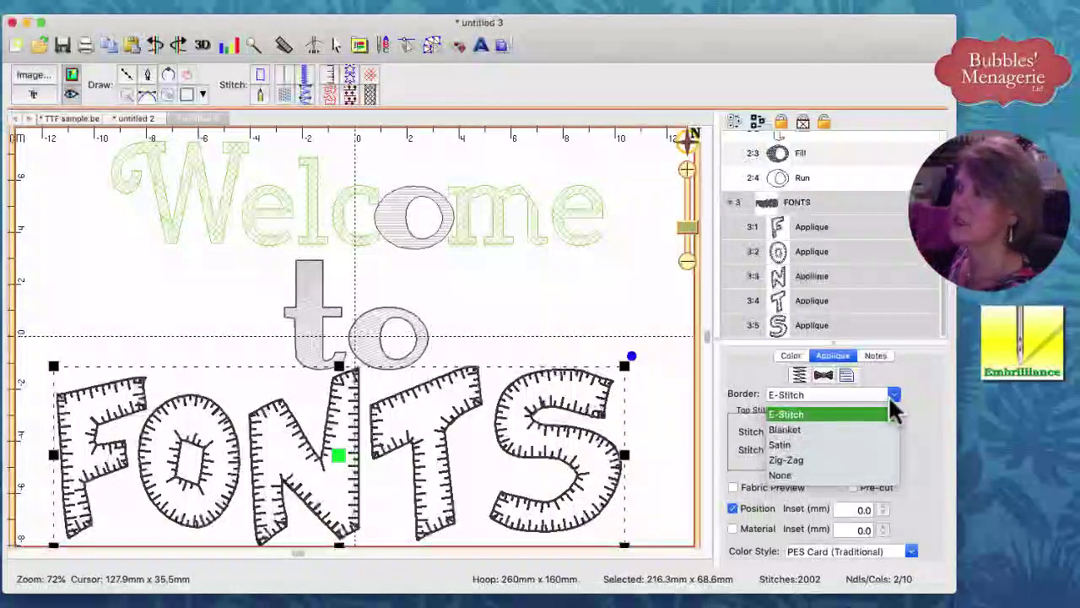
pyautogui.click(782, 445)
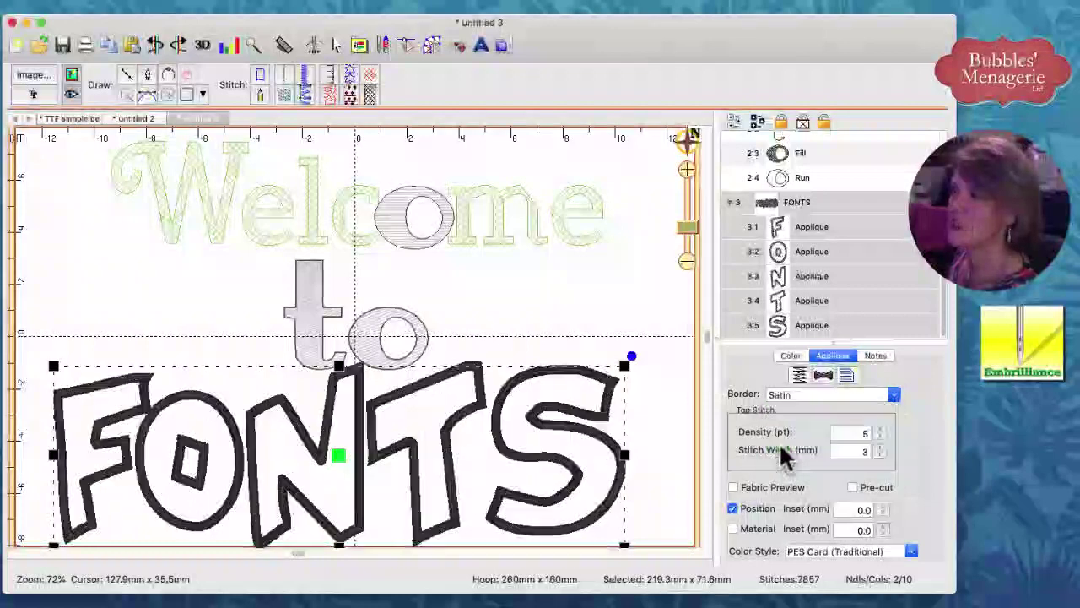
pyautogui.click(891, 394)
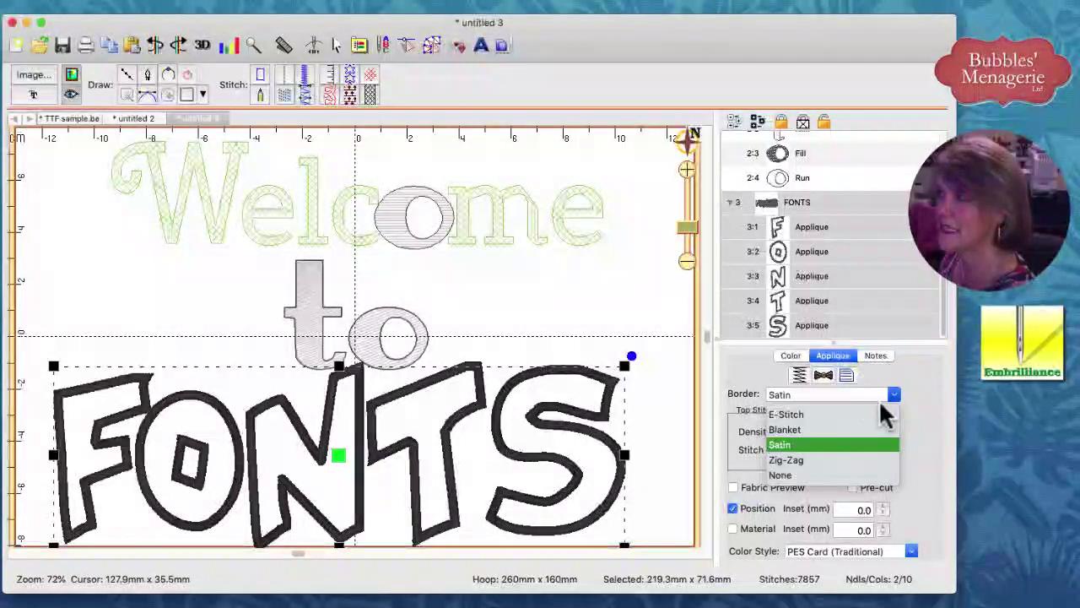
pyautogui.click(797, 460)
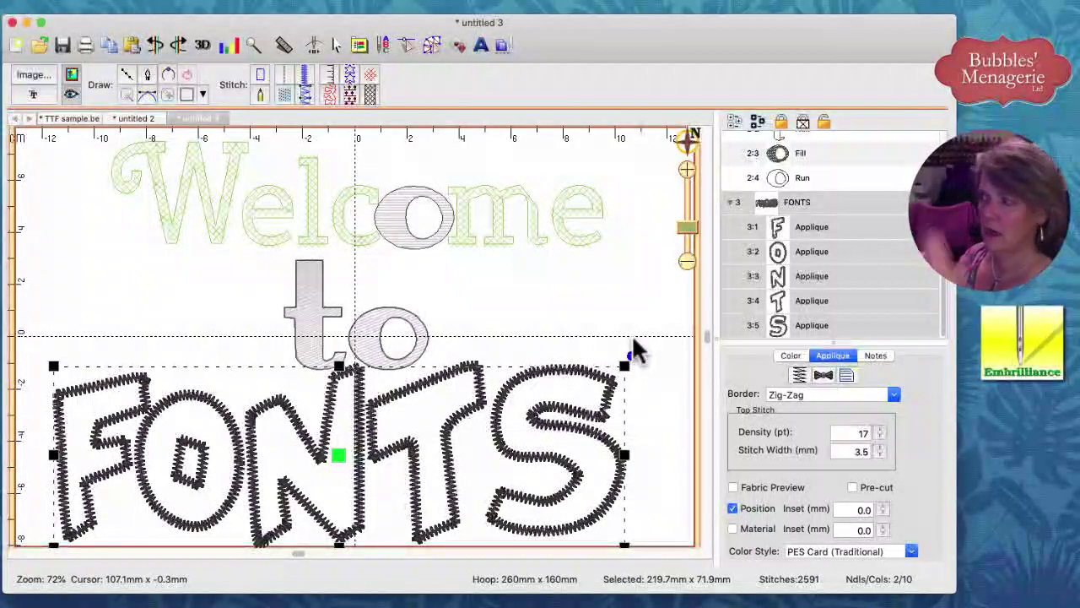
# Turn on Fabric Preview for the FONTS appliqué letters.
pyautogui.click(733, 505)
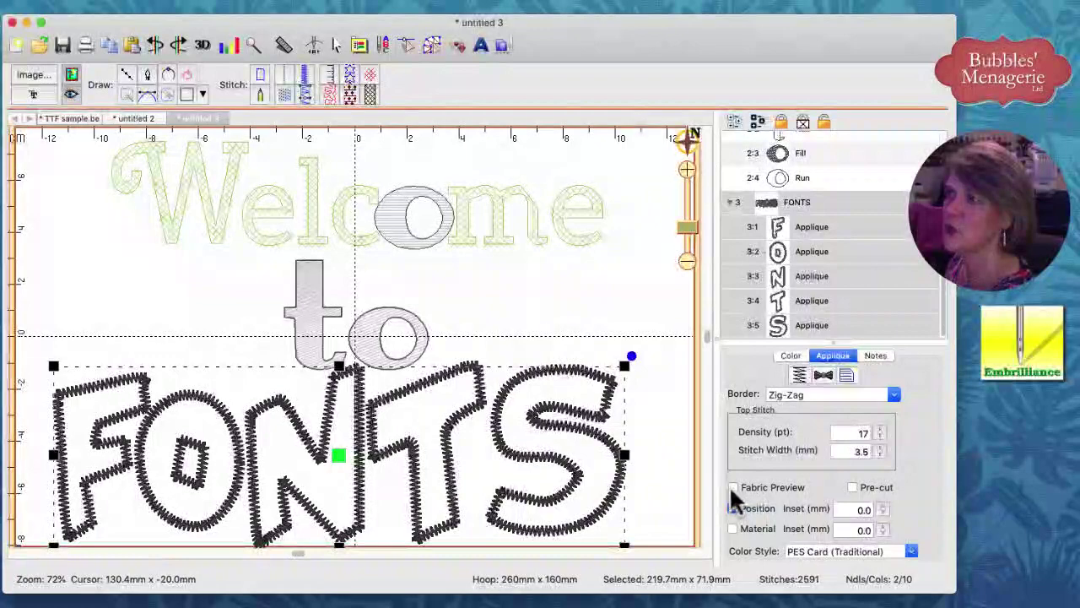
pyautogui.click(733, 489)
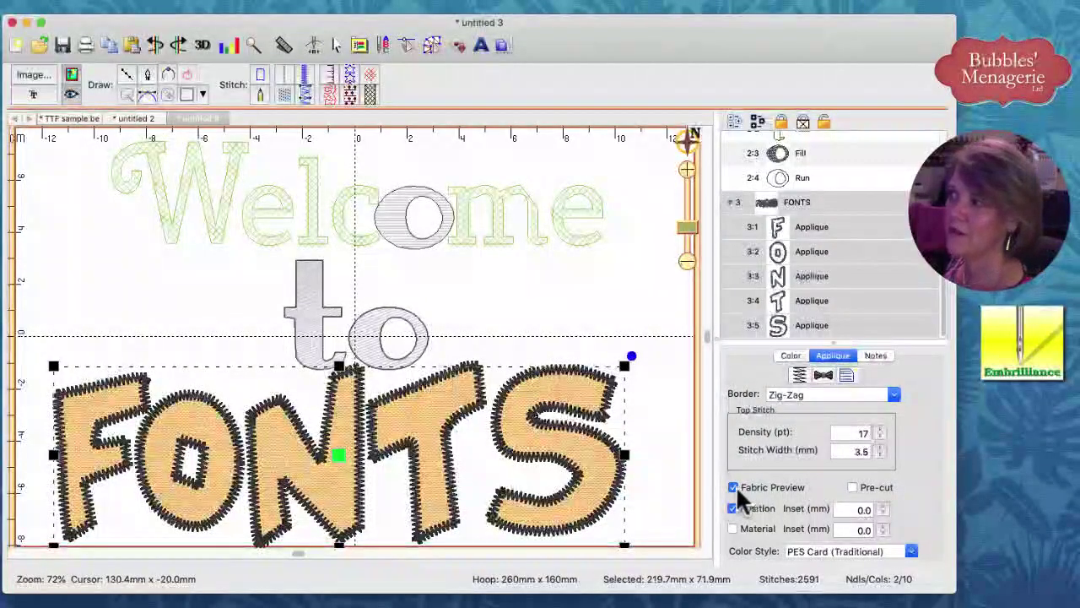
# Try the FONTS appliqué without the Position line and with the Material line, restoring both settings.
pyautogui.click(732, 509)
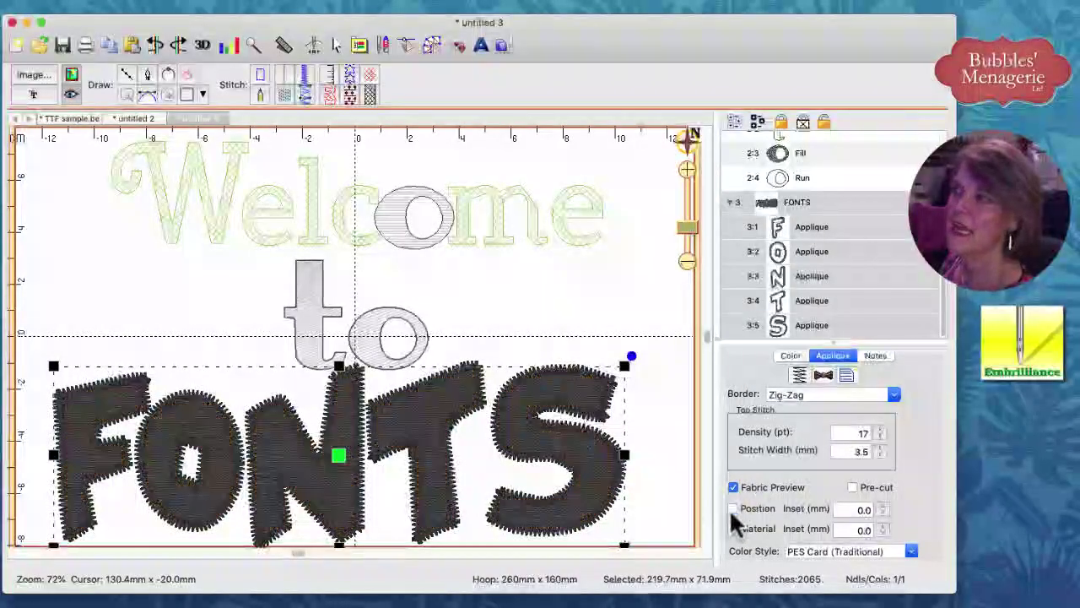
pyautogui.click(731, 510)
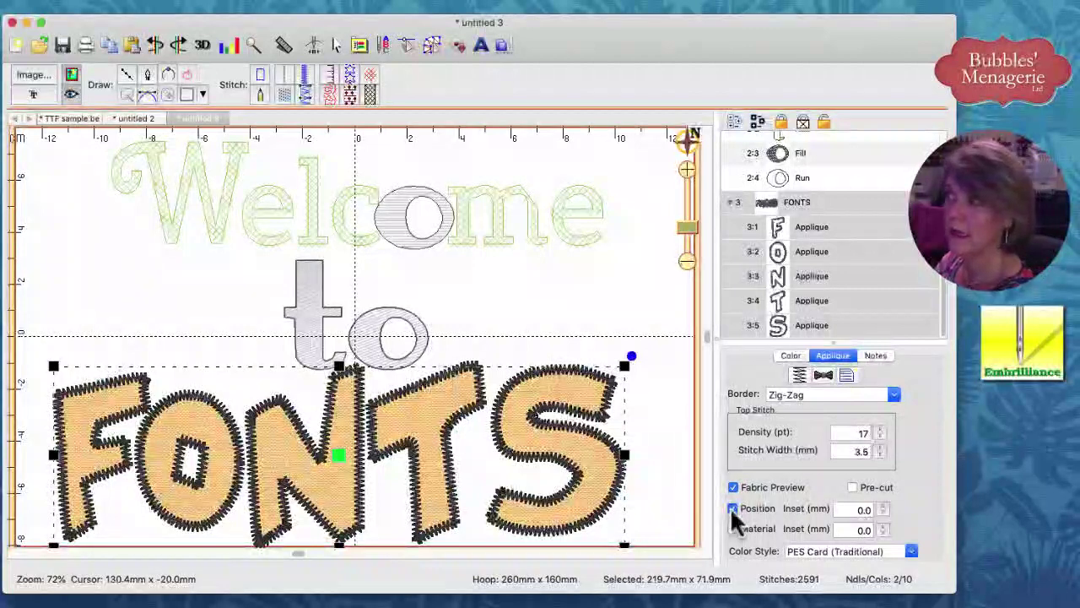
pyautogui.click(733, 529)
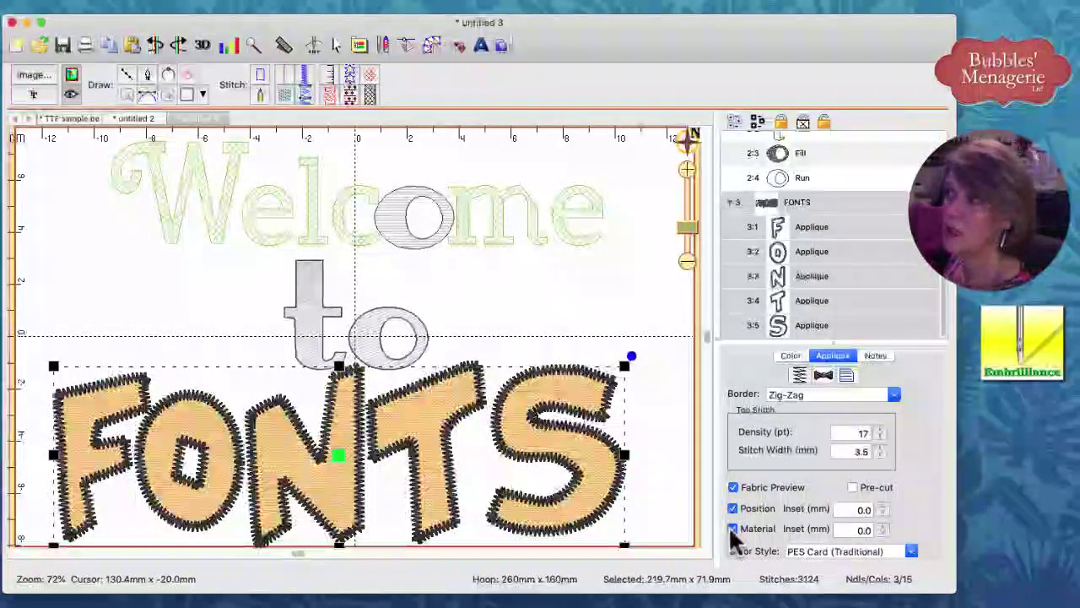
pyautogui.click(733, 529)
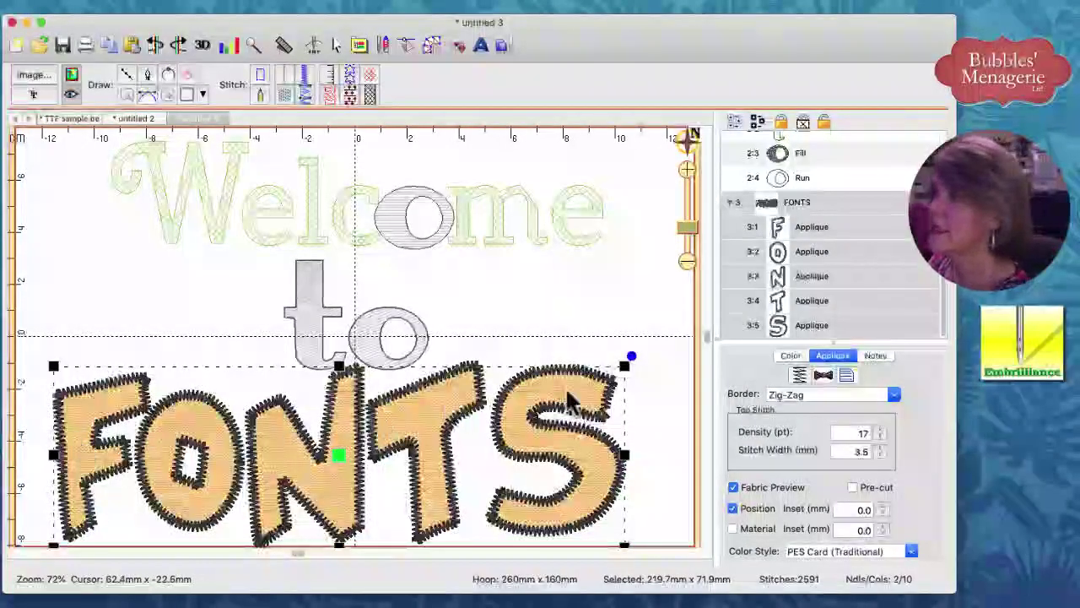
# Change the F's Applique Position colour to Mettler PolySheen 2520 pink and deselect the lettering.
pyautogui.click(791, 356)
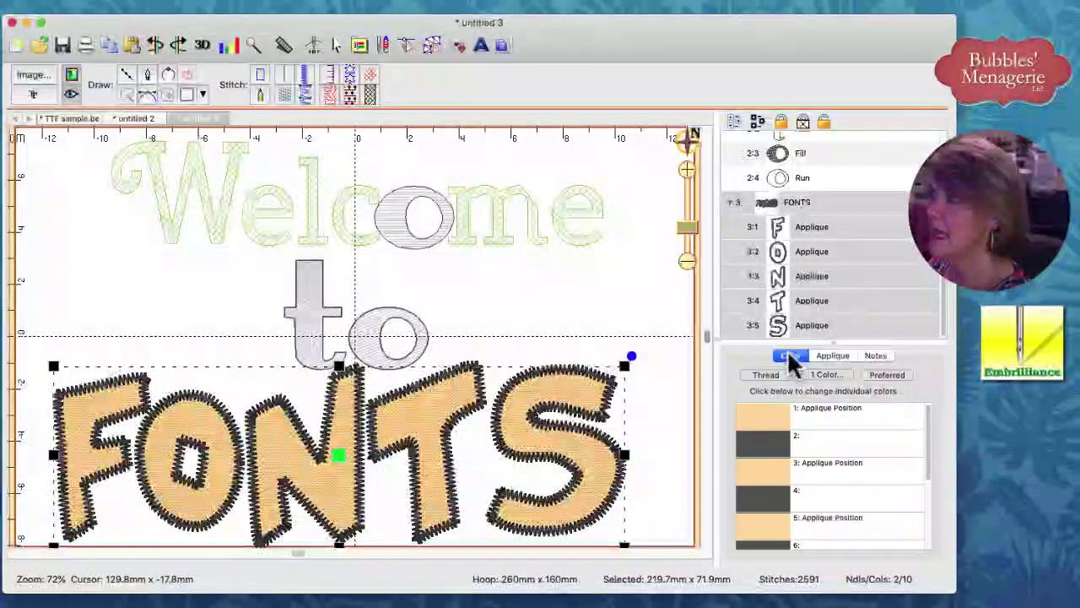
pyautogui.click(781, 422)
pyautogui.doubleClick(781, 426)
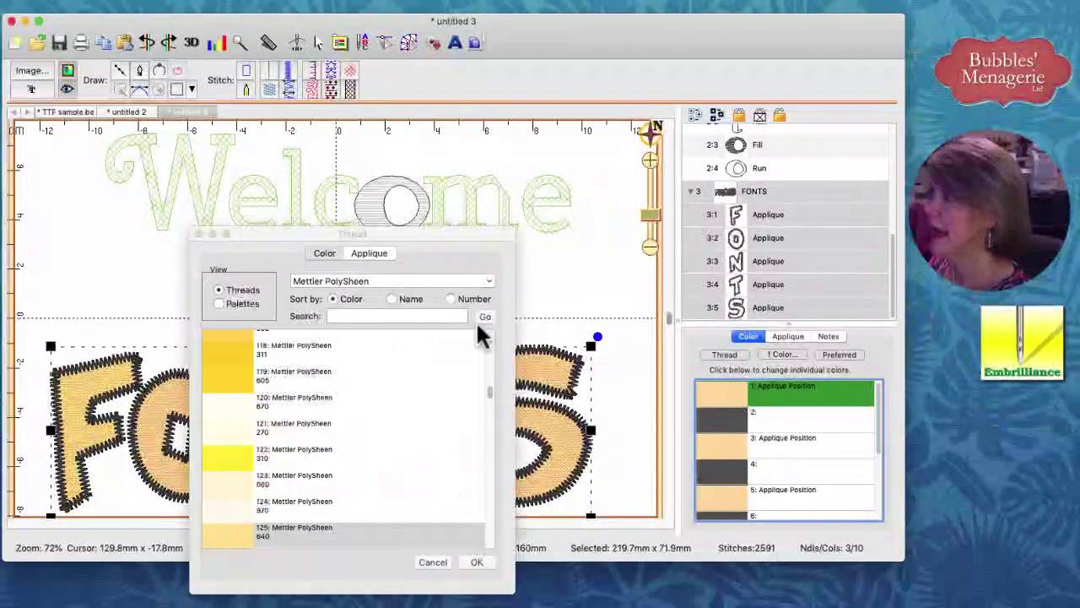
pyautogui.moveTo(489, 397); pyautogui.dragTo(490, 355)
pyautogui.click(240, 368)
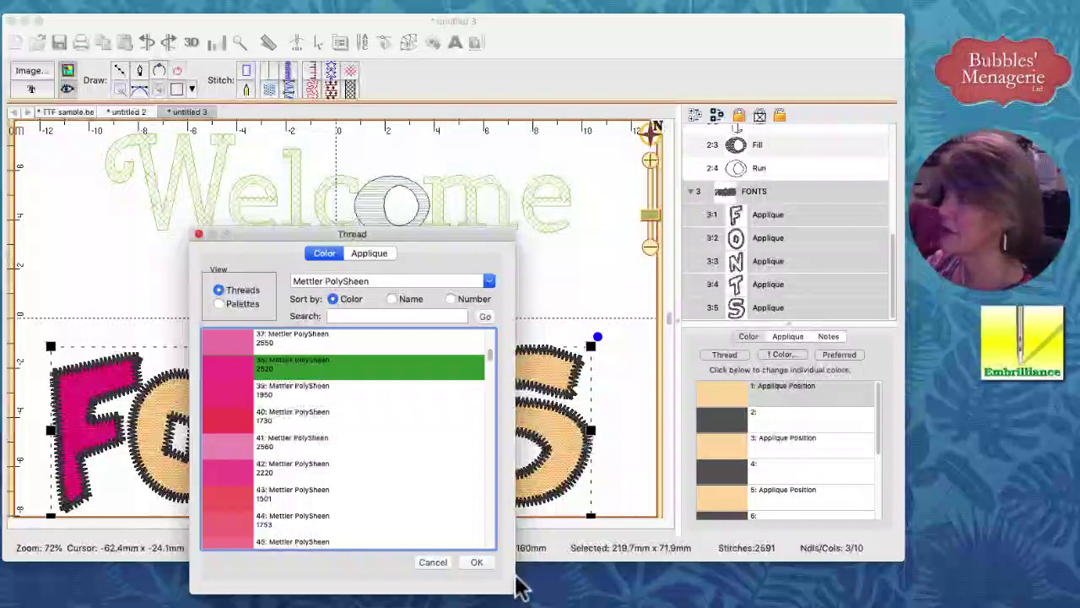
pyautogui.click(477, 563)
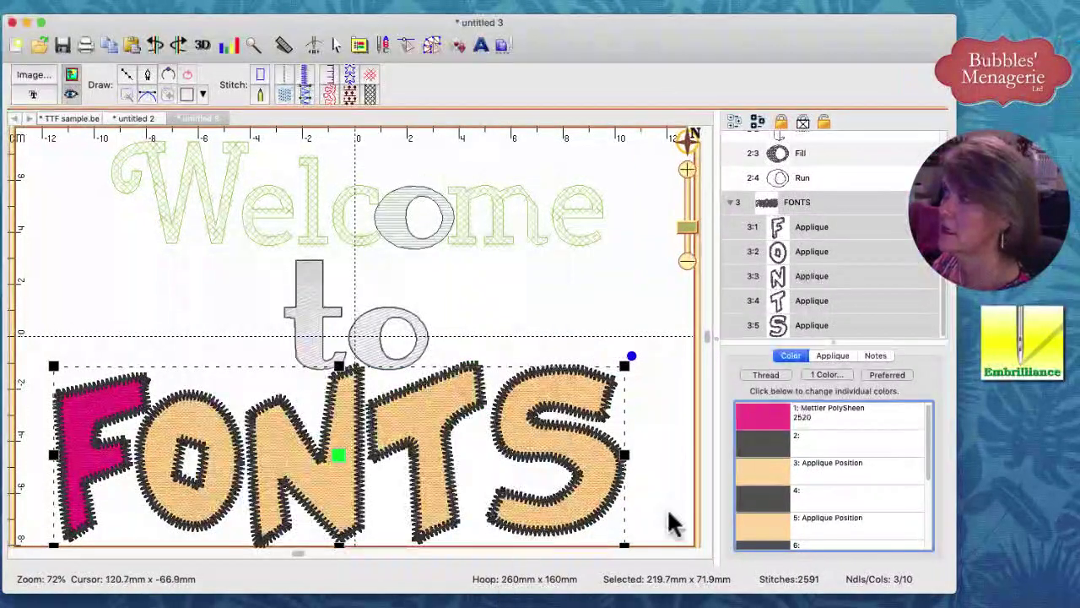
pyautogui.click(664, 524)
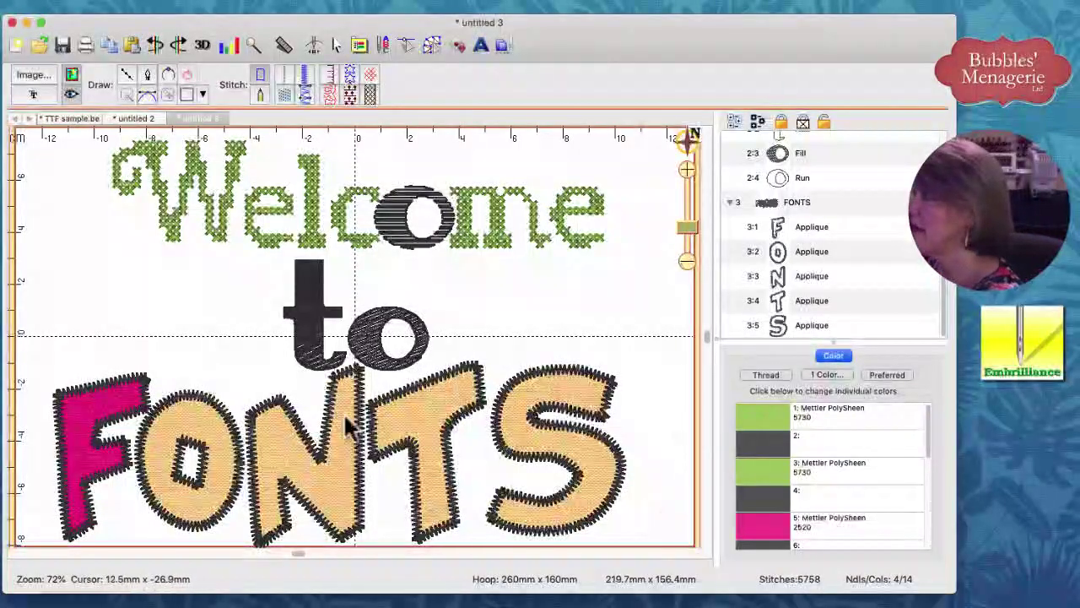
# Select only the appliqué letter F and show its list of thread colours.
pyautogui.click(137, 416)
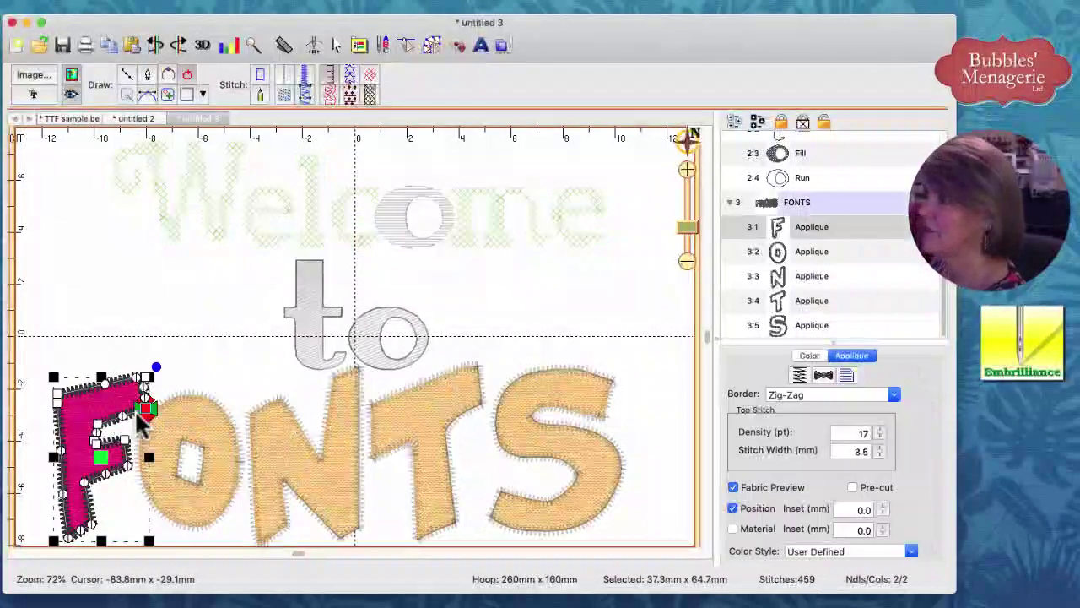
pyautogui.click(809, 356)
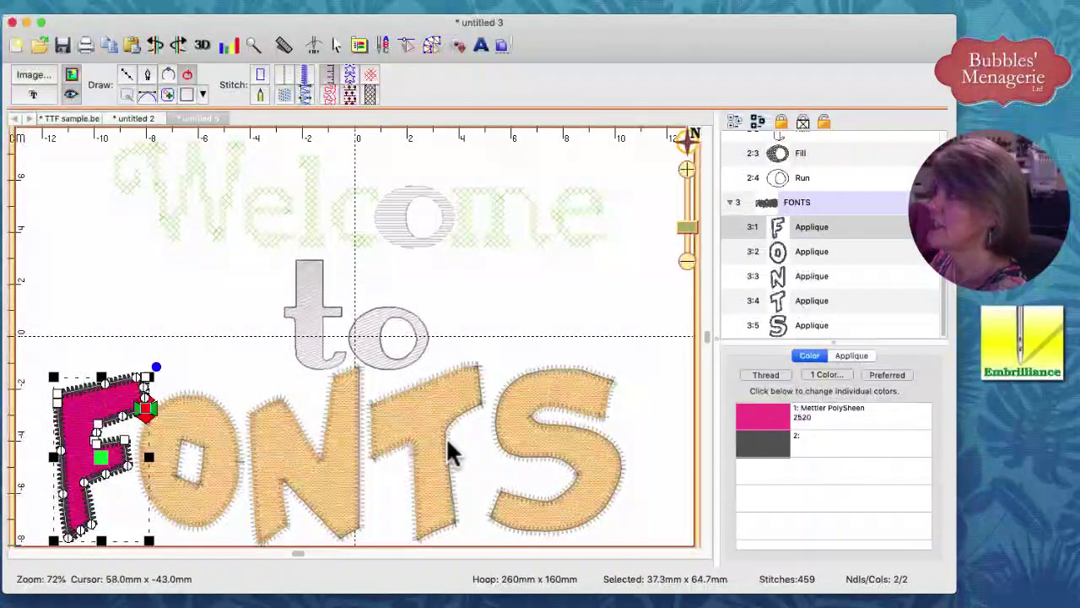
# Change the appliqué letter N's Applique Position colour to Mettler PolySheen 2520 pink from the current page's palette.
pyautogui.click(343, 473)
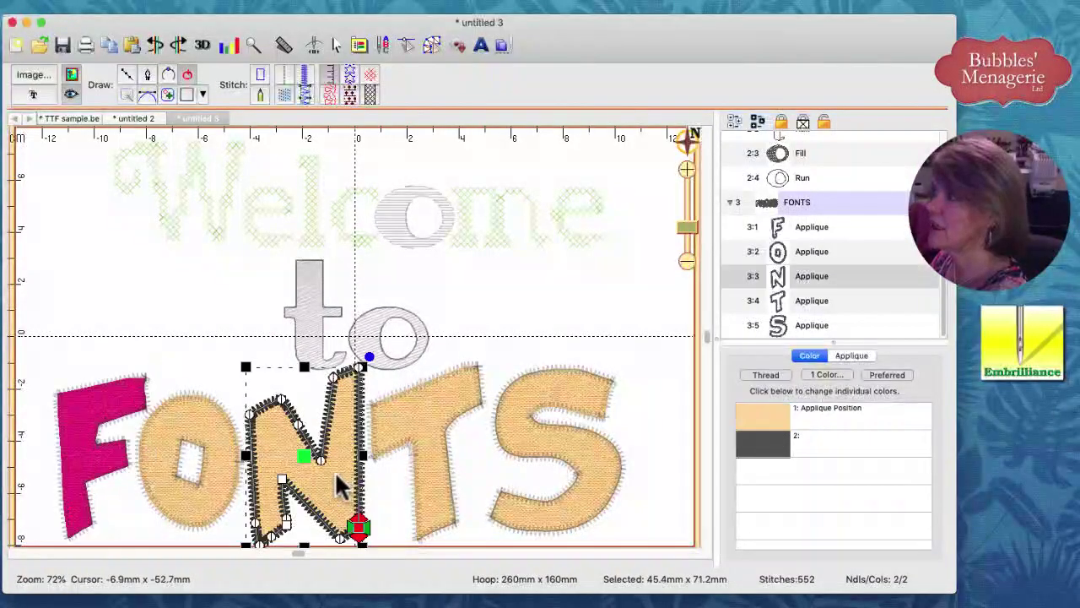
pyautogui.doubleClick(743, 429)
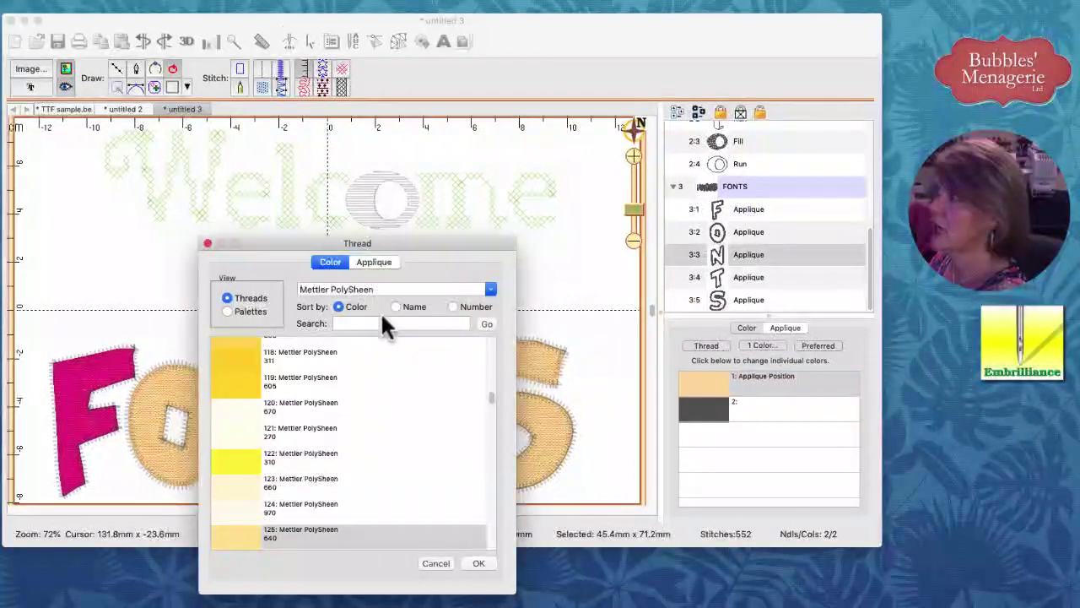
pyautogui.click(253, 309)
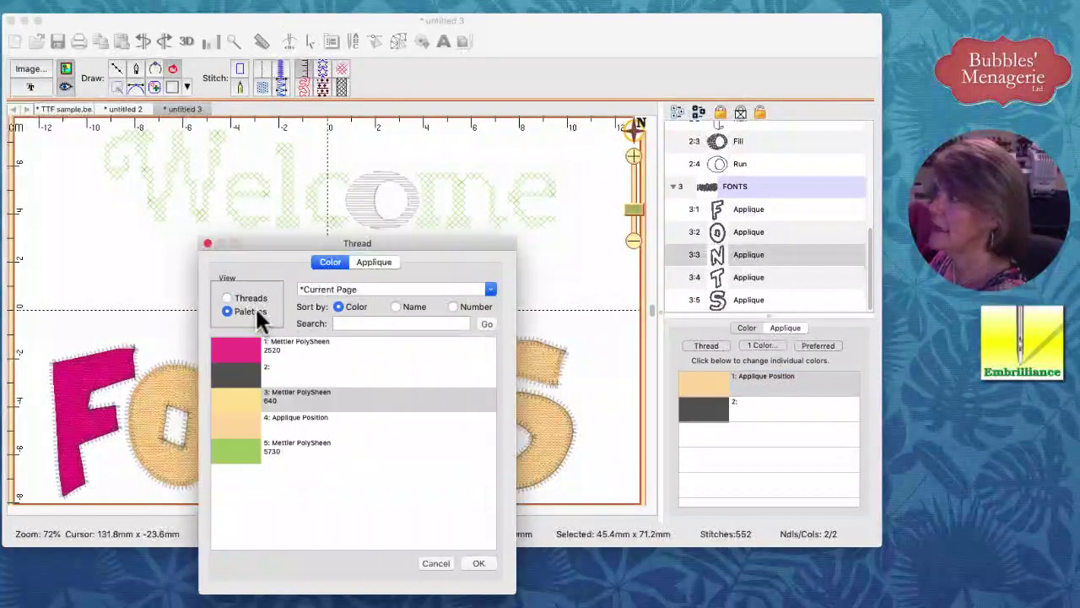
pyautogui.click(253, 353)
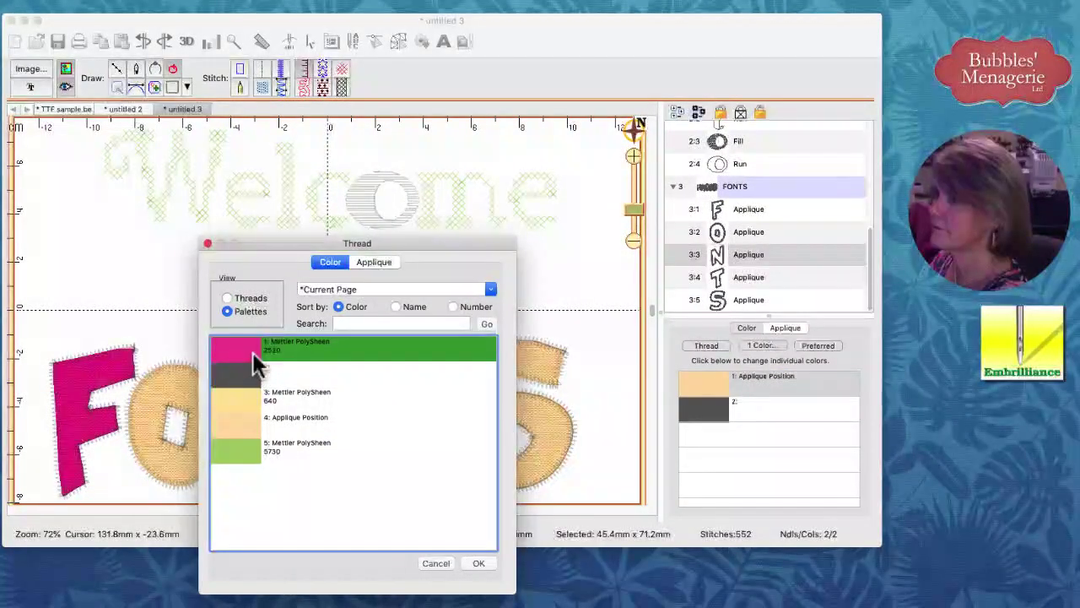
pyautogui.click(478, 563)
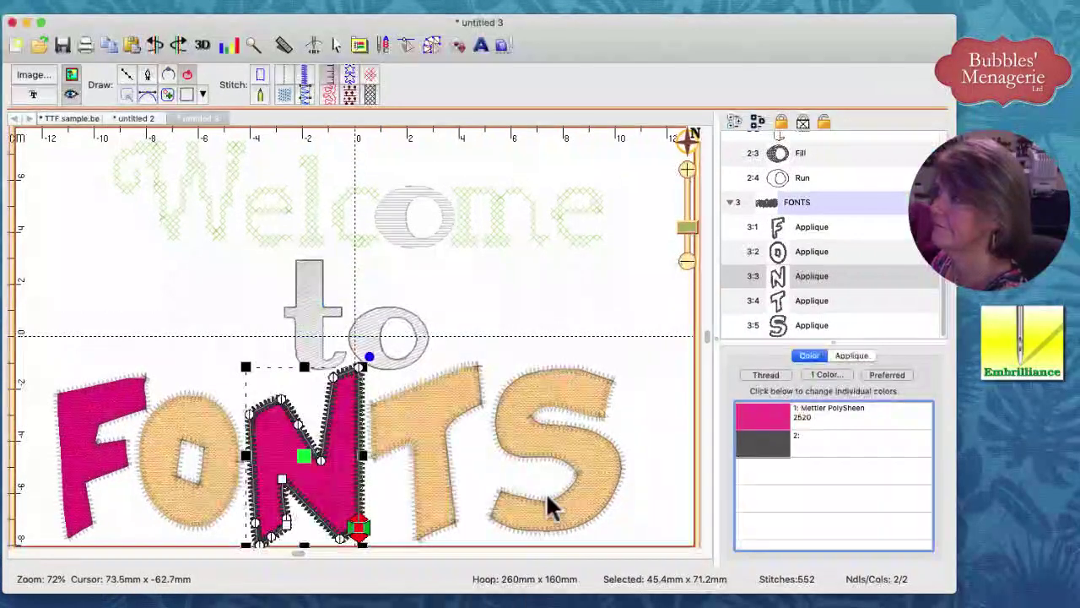
# Recolour the appliqué letter S's Applique Position with Mettler PolySheen 2520 pink and deselect the lettering.
pyautogui.click(557, 442)
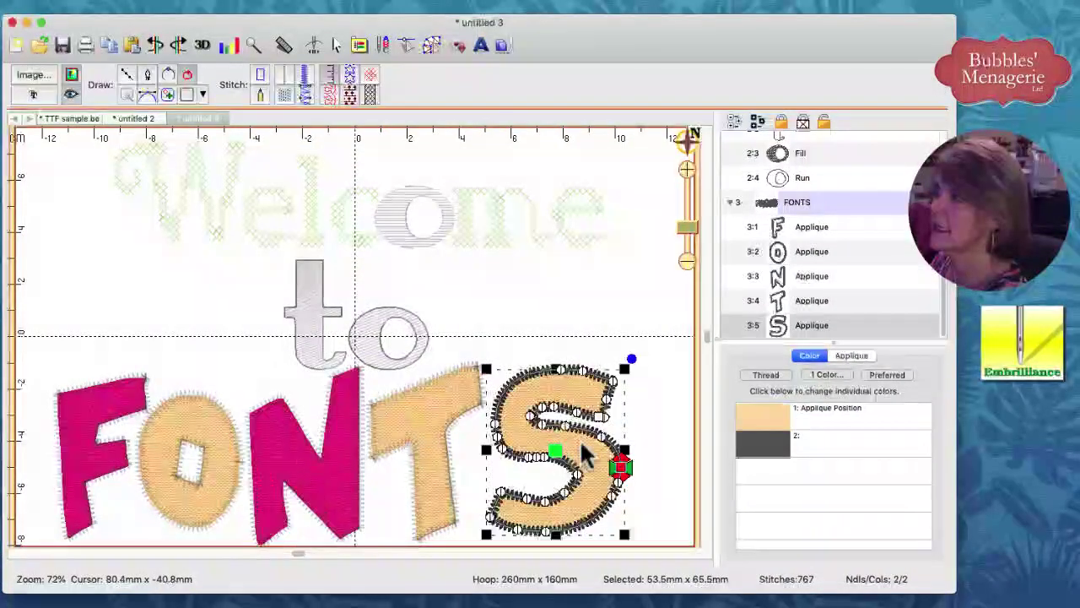
pyautogui.click(791, 427)
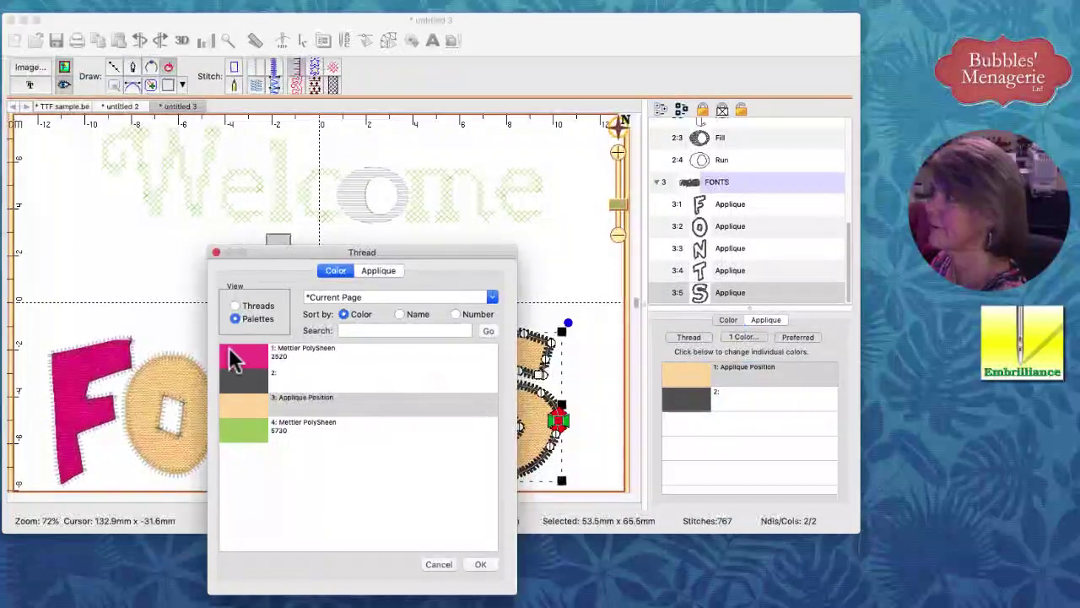
pyautogui.click(237, 359)
pyautogui.click(478, 567)
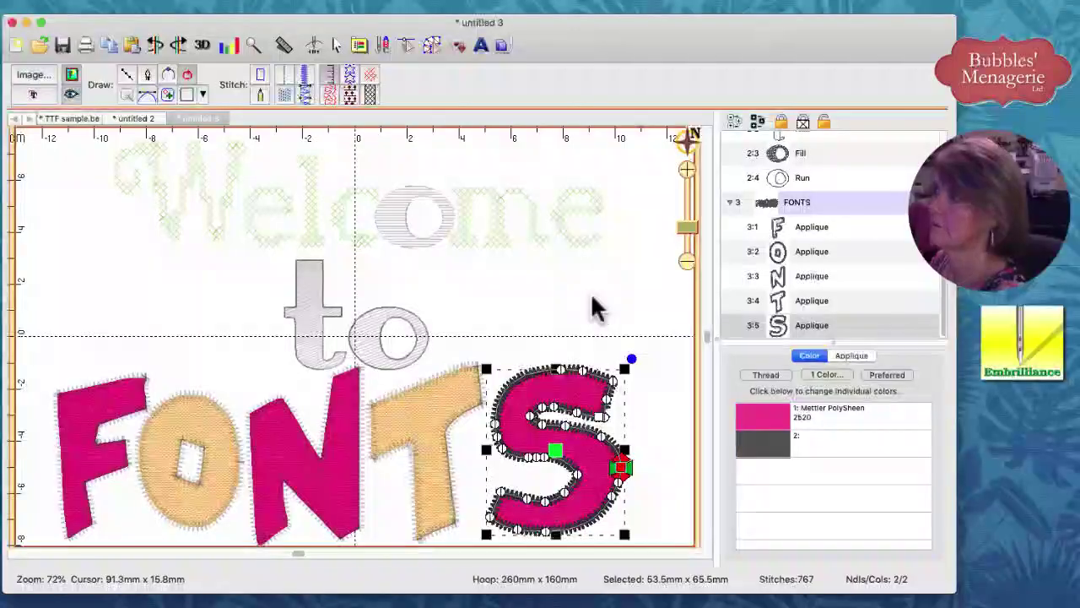
pyautogui.click(595, 310)
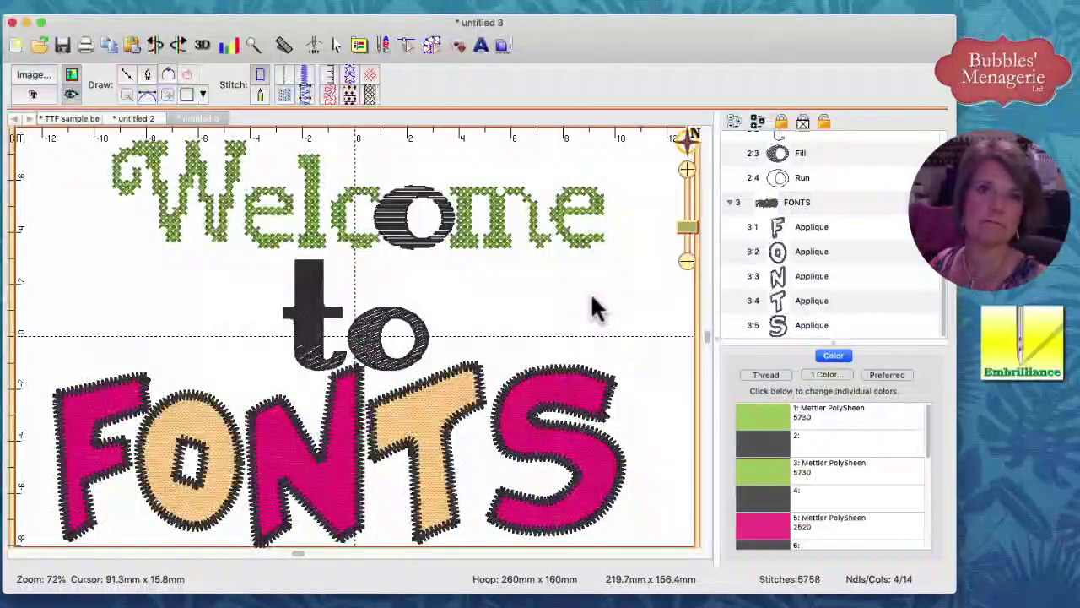